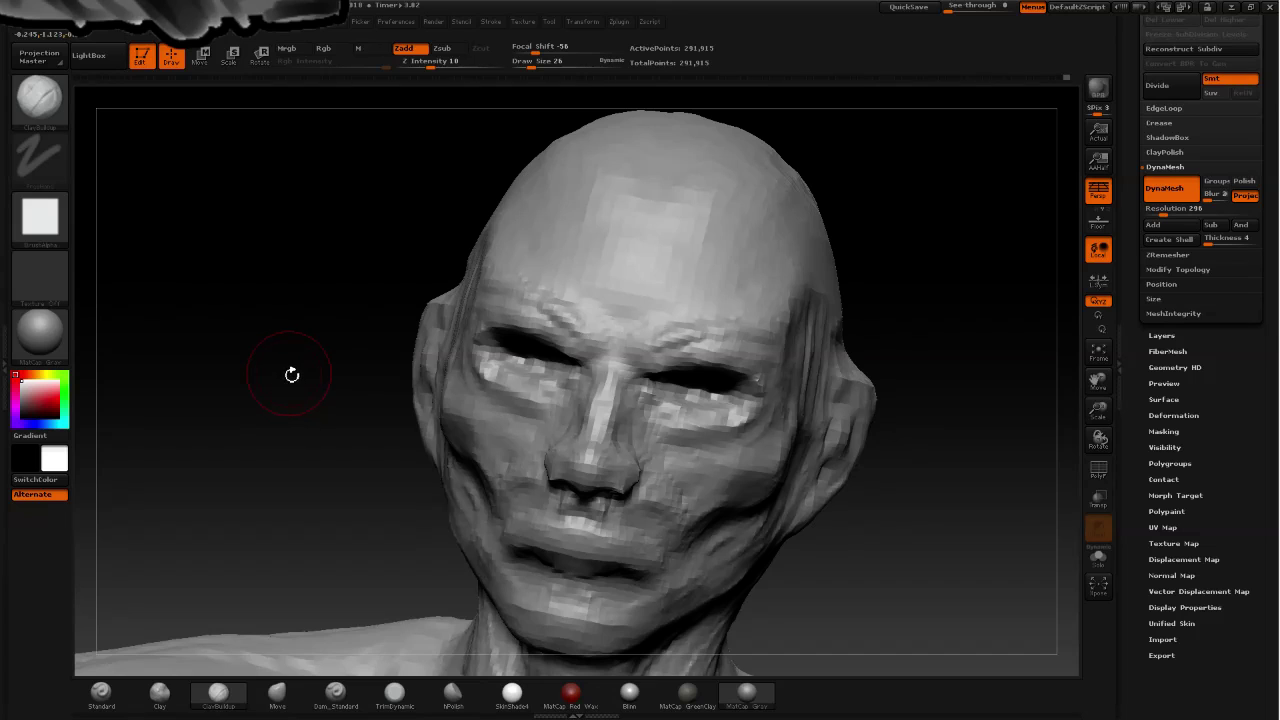
# - Turn the head to face forward and open the brush library from the Current Brush thumbnail
pyautogui.moveTo(292, 374); pyautogui.dragTo(403, 365)
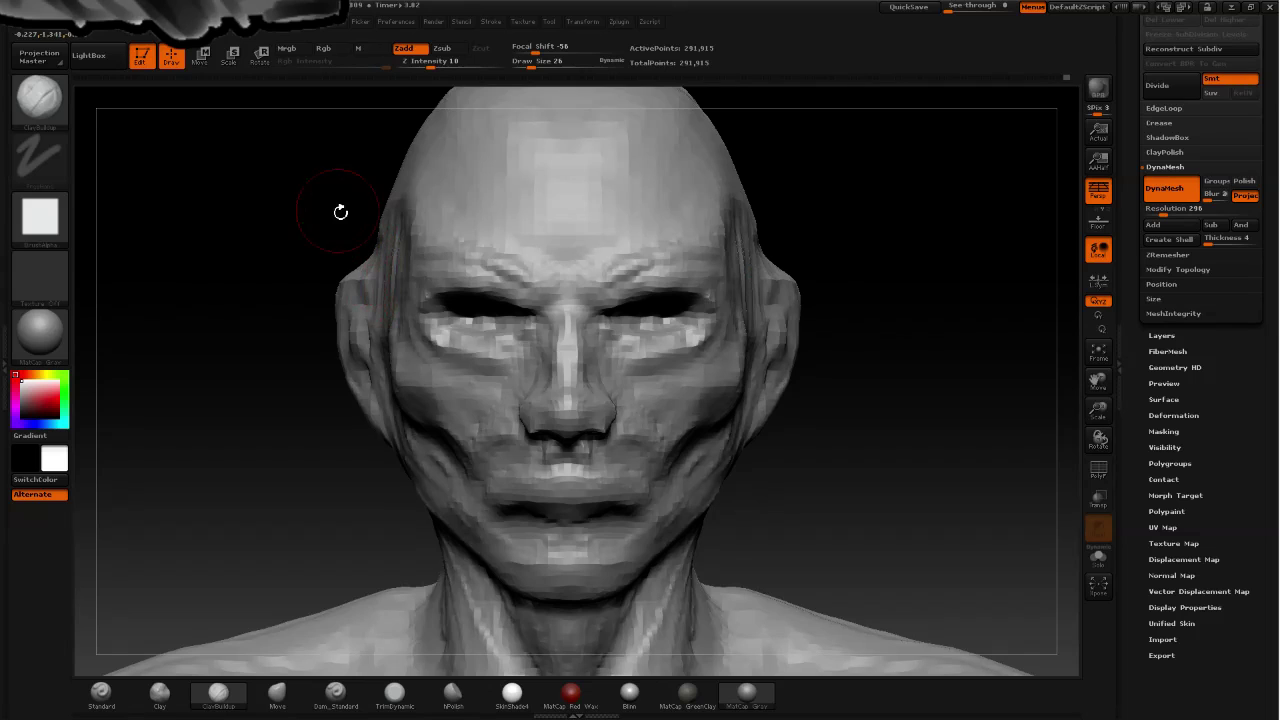
pyautogui.click(40, 97)
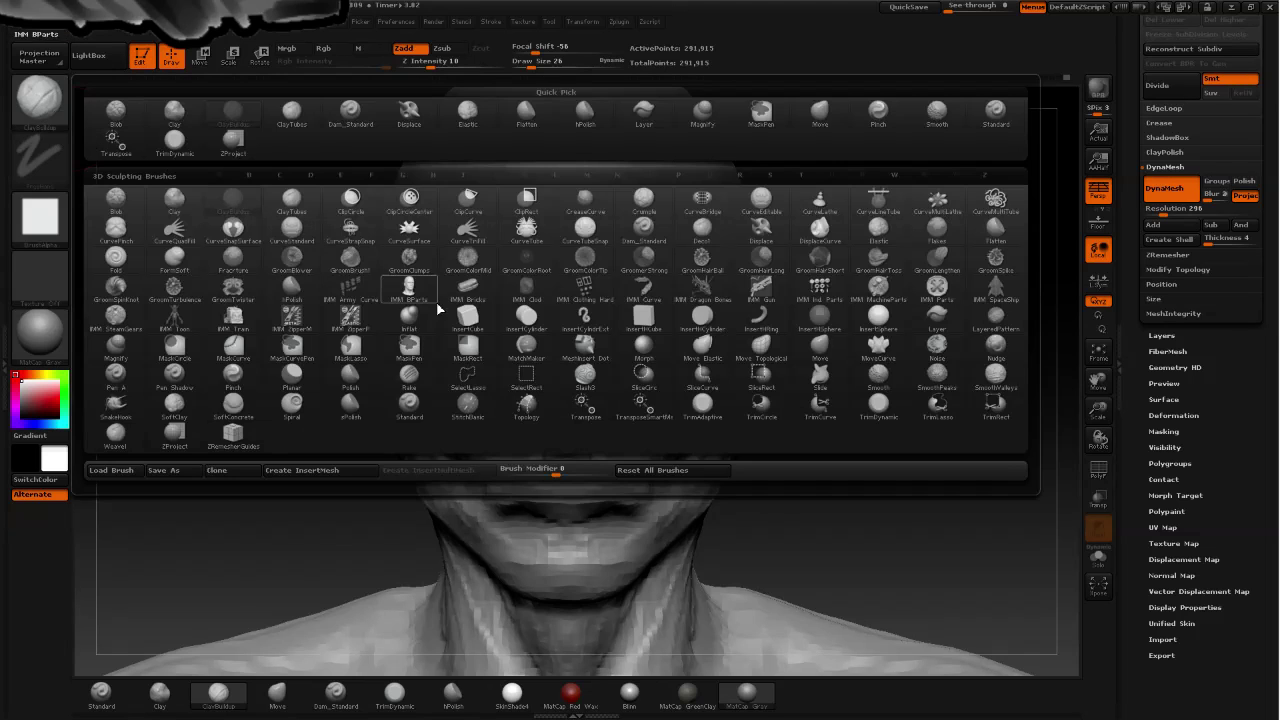
# - With TrimDynamic, trim flat planes and creases into the cheek below the eye and along the nose bridge
pyautogui.click(879, 405)
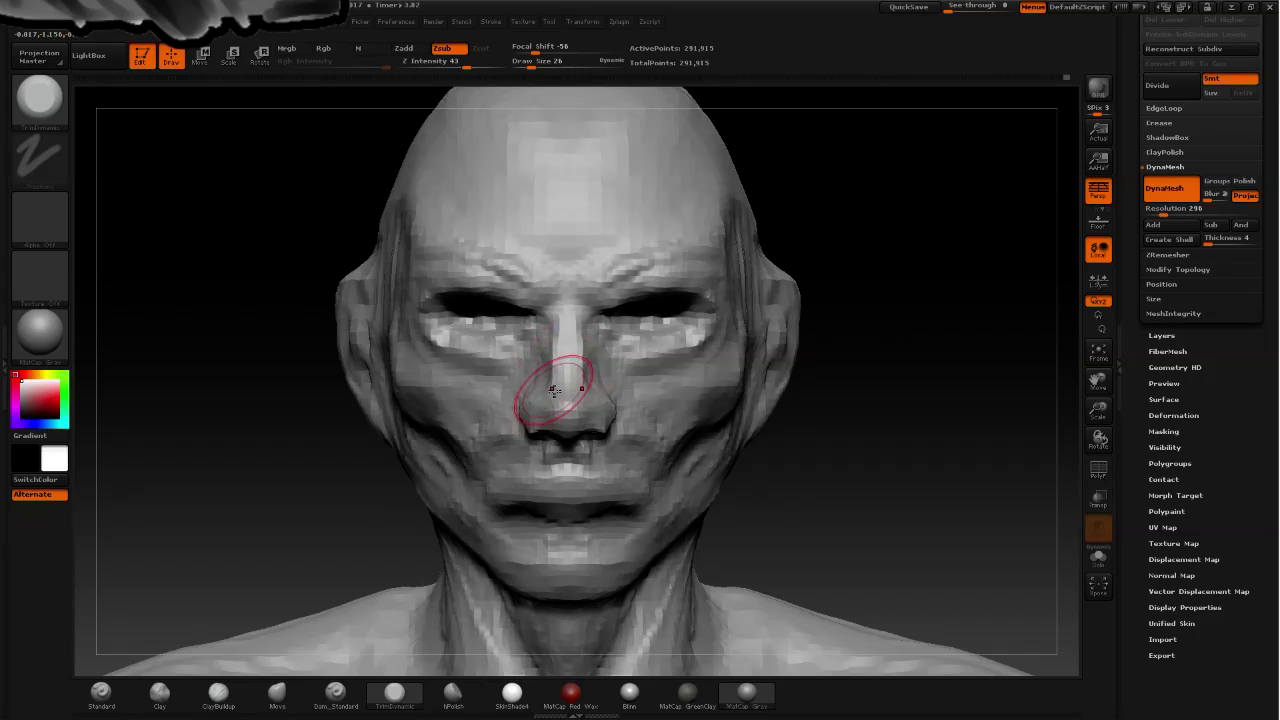
pyautogui.moveTo(306, 406)
pyautogui.mouseDown()
pyautogui.moveTo(316, 341)
pyautogui.moveTo(514, 414)
pyautogui.mouseUp()
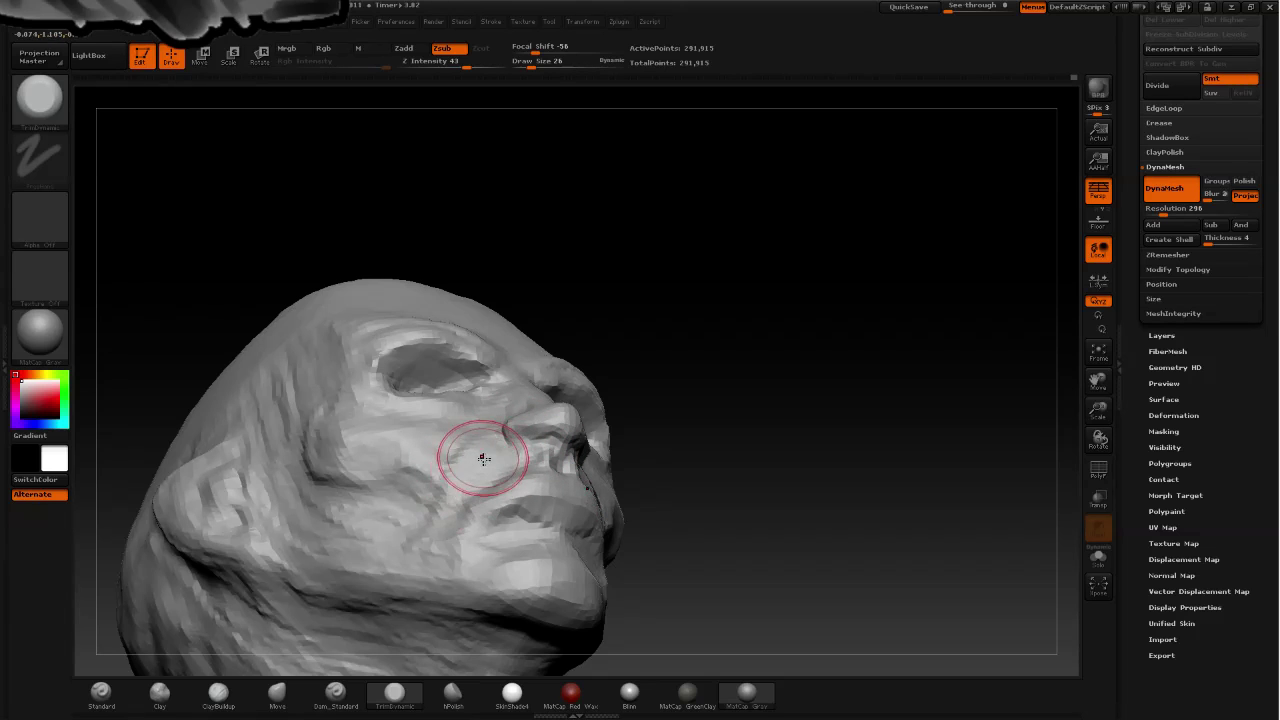
pyautogui.moveTo(746, 463)
pyautogui.mouseDown()
pyautogui.moveTo(780, 463)
pyautogui.moveTo(728, 476)
pyautogui.moveTo(748, 503)
pyautogui.mouseUp()
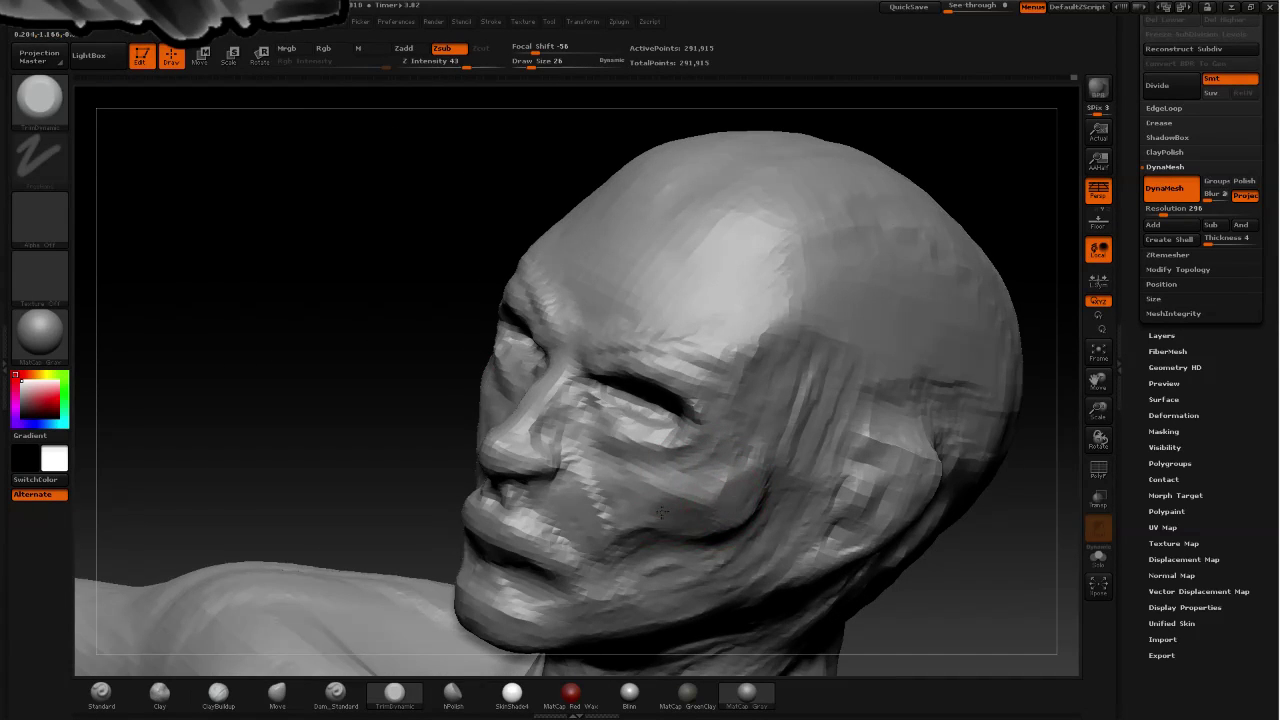
pyautogui.moveTo(637, 509); pyautogui.dragTo(694, 489)
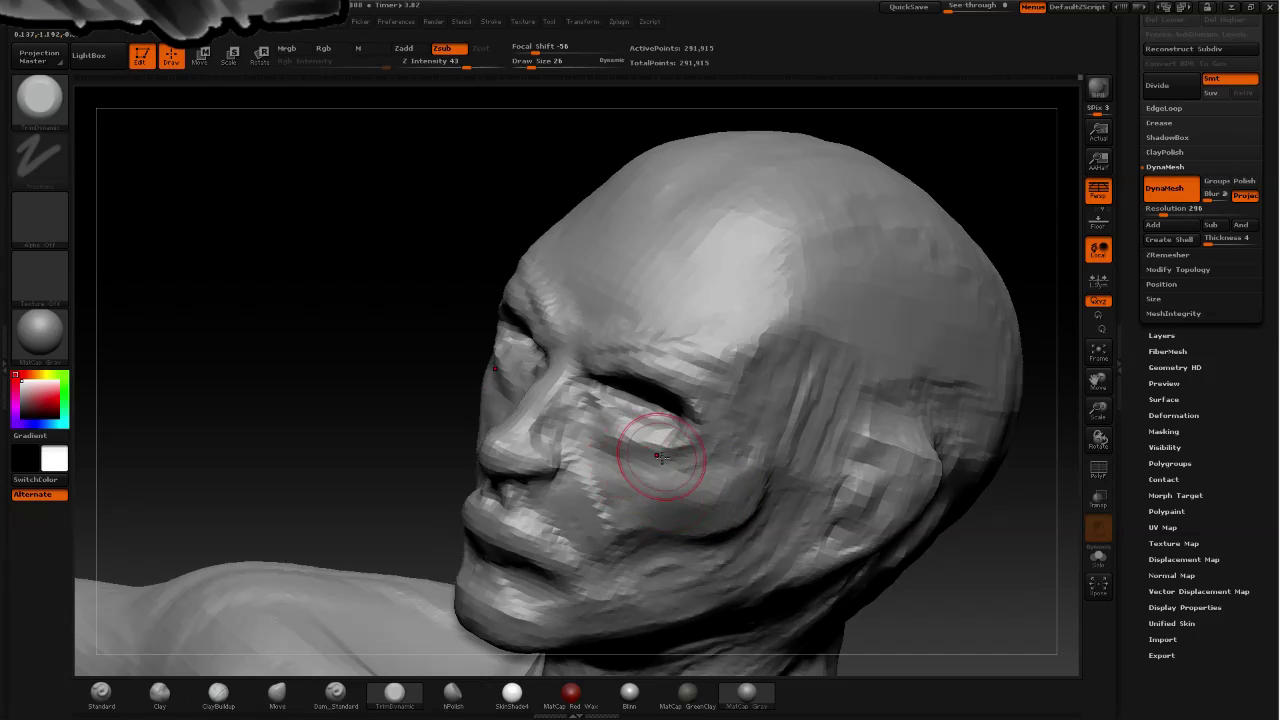
pyautogui.moveTo(622, 437)
pyautogui.mouseDown()
pyautogui.moveTo(694, 428)
pyautogui.moveTo(638, 447)
pyautogui.moveTo(610, 433)
pyautogui.mouseUp()
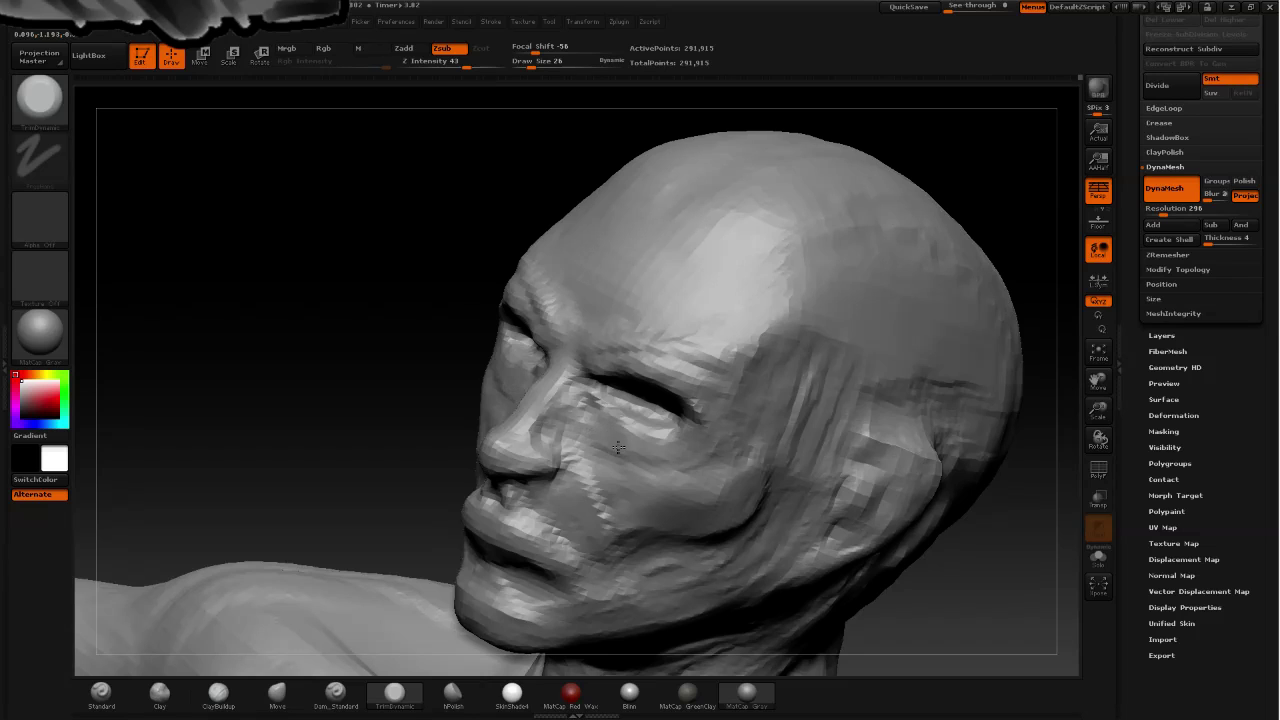
pyautogui.moveTo(543, 400)
pyautogui.mouseDown()
pyautogui.moveTo(585, 414)
pyautogui.moveTo(514, 400)
pyautogui.moveTo(609, 500)
pyautogui.mouseUp()
pyautogui.moveTo(429, 309)
pyautogui.mouseDown()
pyautogui.moveTo(363, 291)
pyautogui.moveTo(351, 300)
pyautogui.mouseUp()
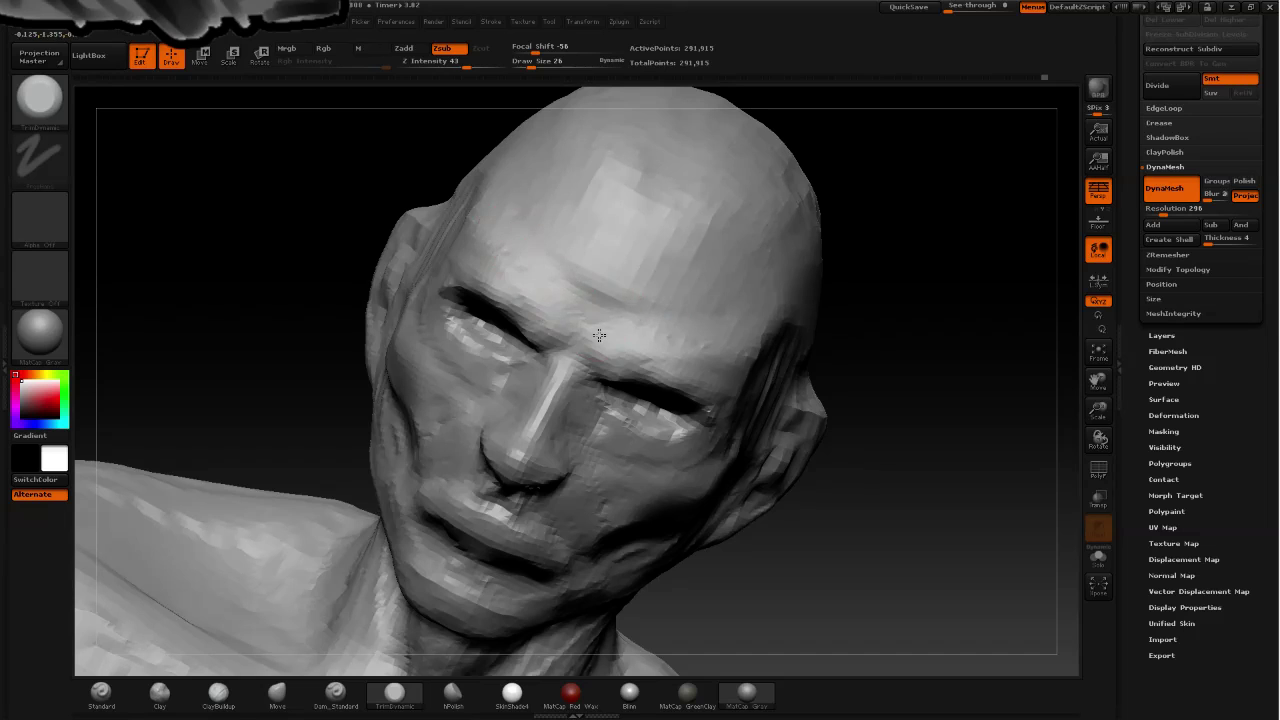
# - From the left side, Shift-smooth the cheek folds, then orbit to a three-quarter view
pyautogui.moveTo(299, 181)
pyautogui.mouseDown()
pyautogui.moveTo(257, 138)
pyautogui.moveTo(300, 220)
pyautogui.moveTo(323, 214)
pyautogui.moveTo(378, 285)
pyautogui.mouseUp()
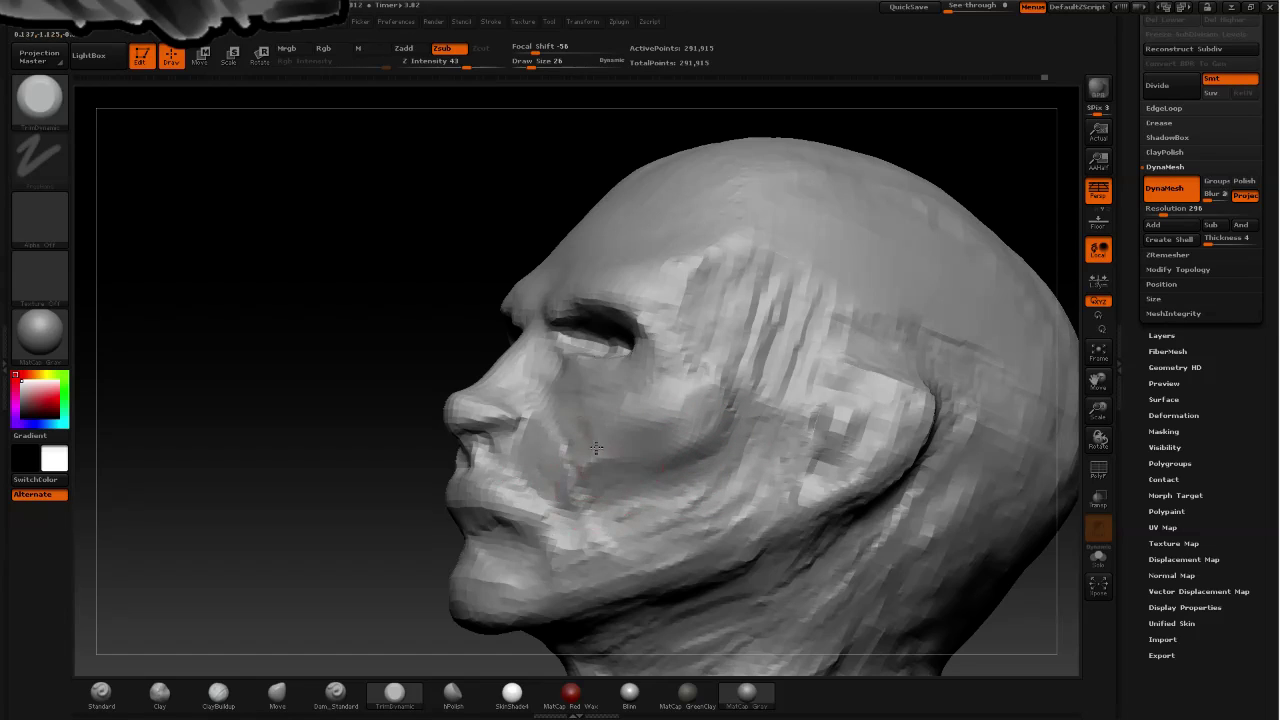
pyautogui.moveTo(596, 448)
pyautogui.keyDown('shift'); pyautogui.mouseDown()
pyautogui.moveTo(571, 471)
pyautogui.moveTo(625, 495)
pyautogui.mouseUp(); pyautogui.keyUp('shift')
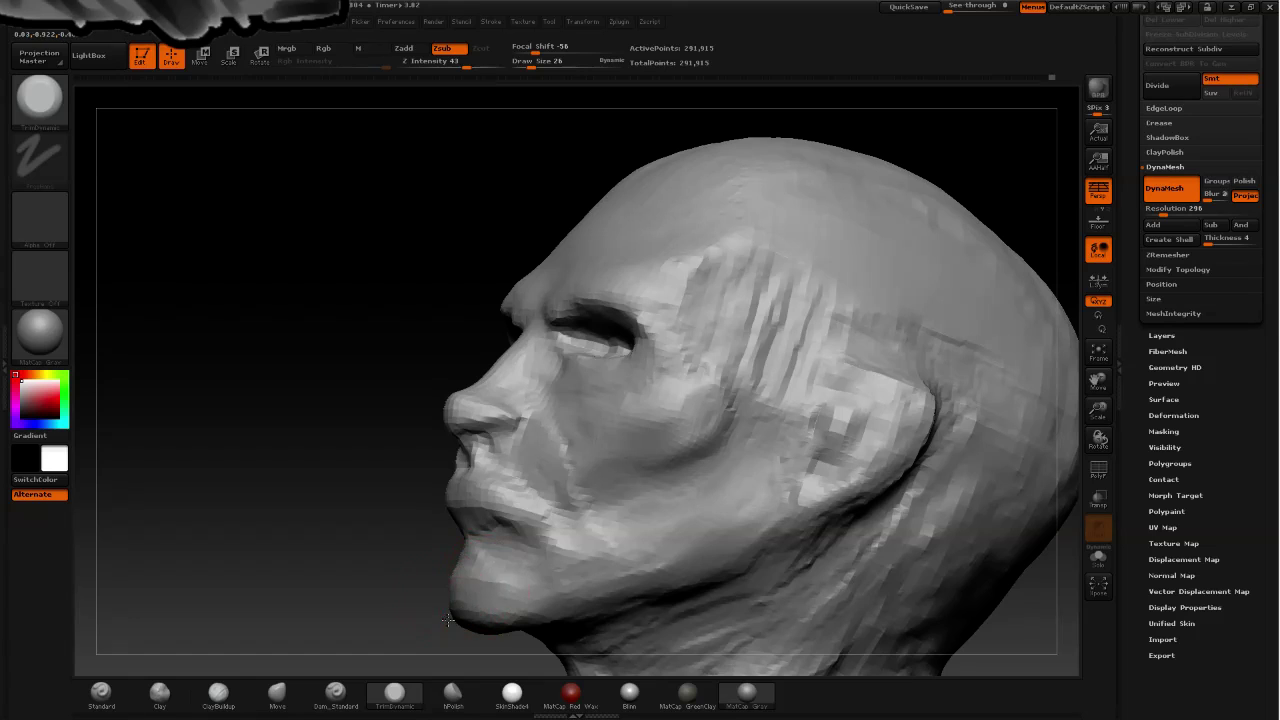
pyautogui.moveTo(447, 620); pyautogui.dragTo(440, 521)
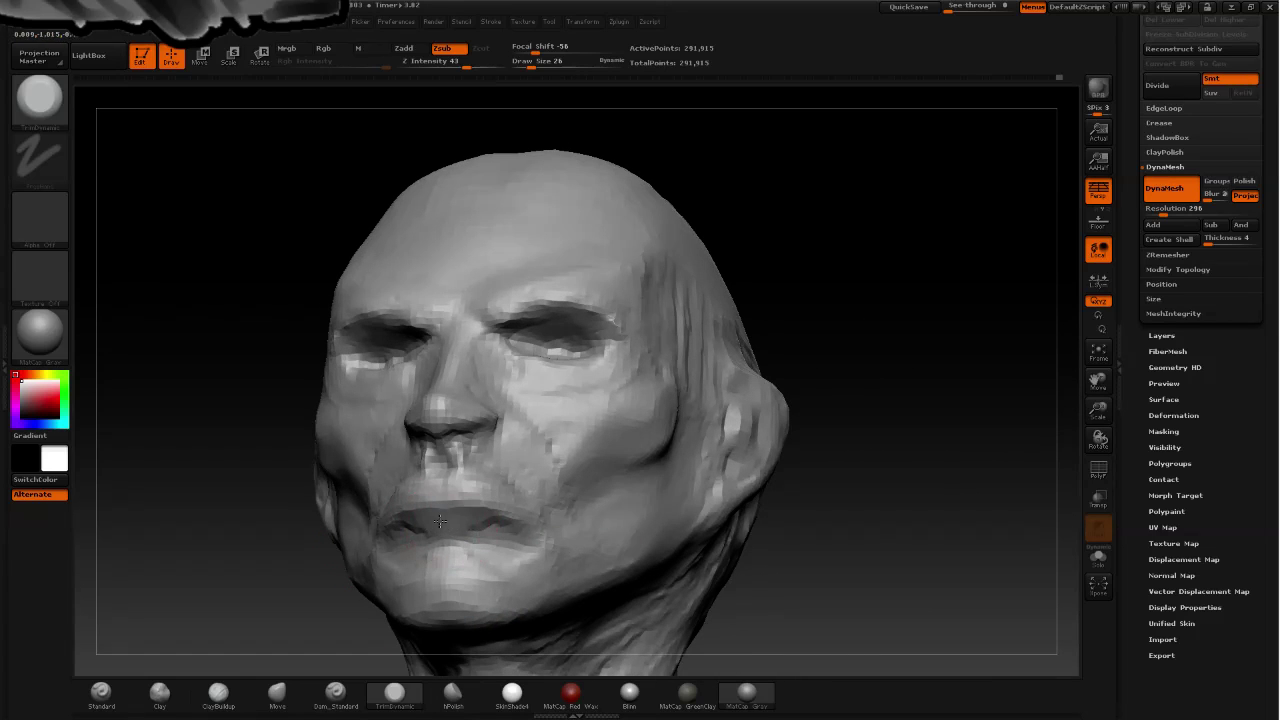
pyautogui.moveTo(345, 556)
pyautogui.mouseDown()
pyautogui.moveTo(288, 550)
pyautogui.moveTo(283, 457)
pyautogui.moveTo(429, 414)
pyautogui.mouseUp()
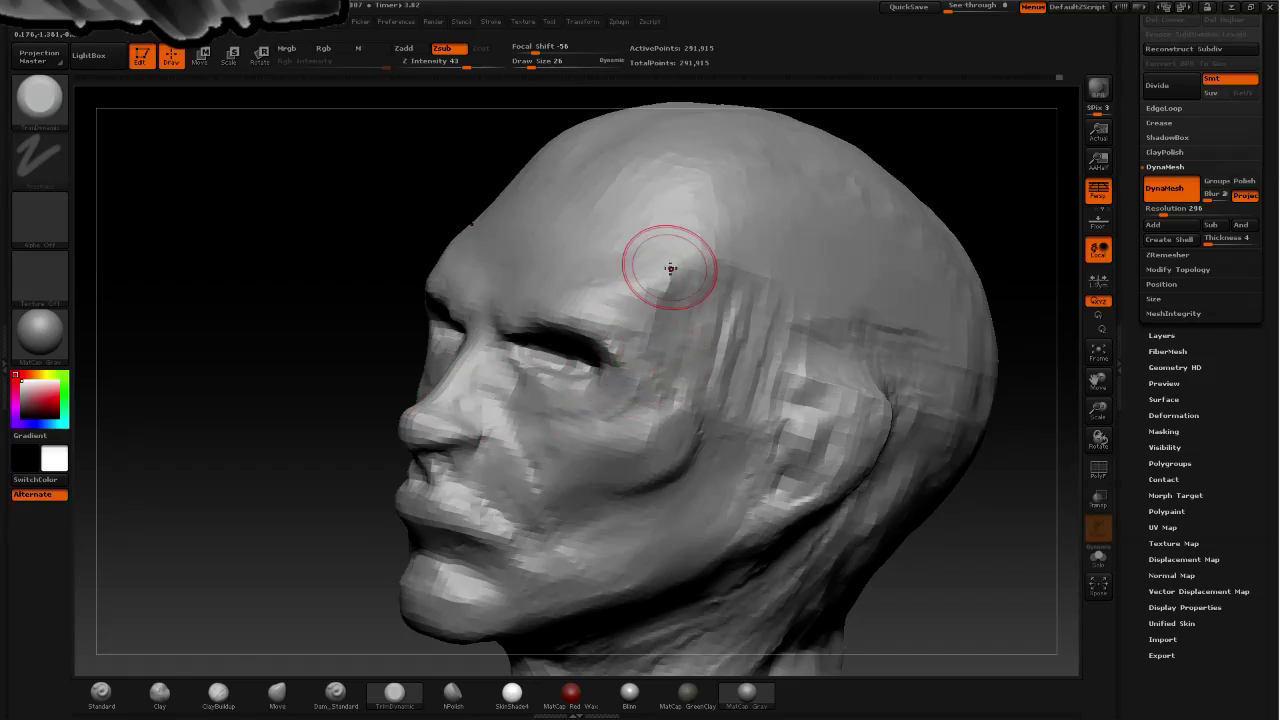
# - Carve a deeper recess and a vertical groove into the temple in front of the ear
pyautogui.moveTo(670, 268)
pyautogui.mouseDown()
pyautogui.moveTo(663, 286)
pyautogui.moveTo(694, 277)
pyautogui.moveTo(667, 297)
pyautogui.moveTo(655, 335)
pyautogui.mouseUp()
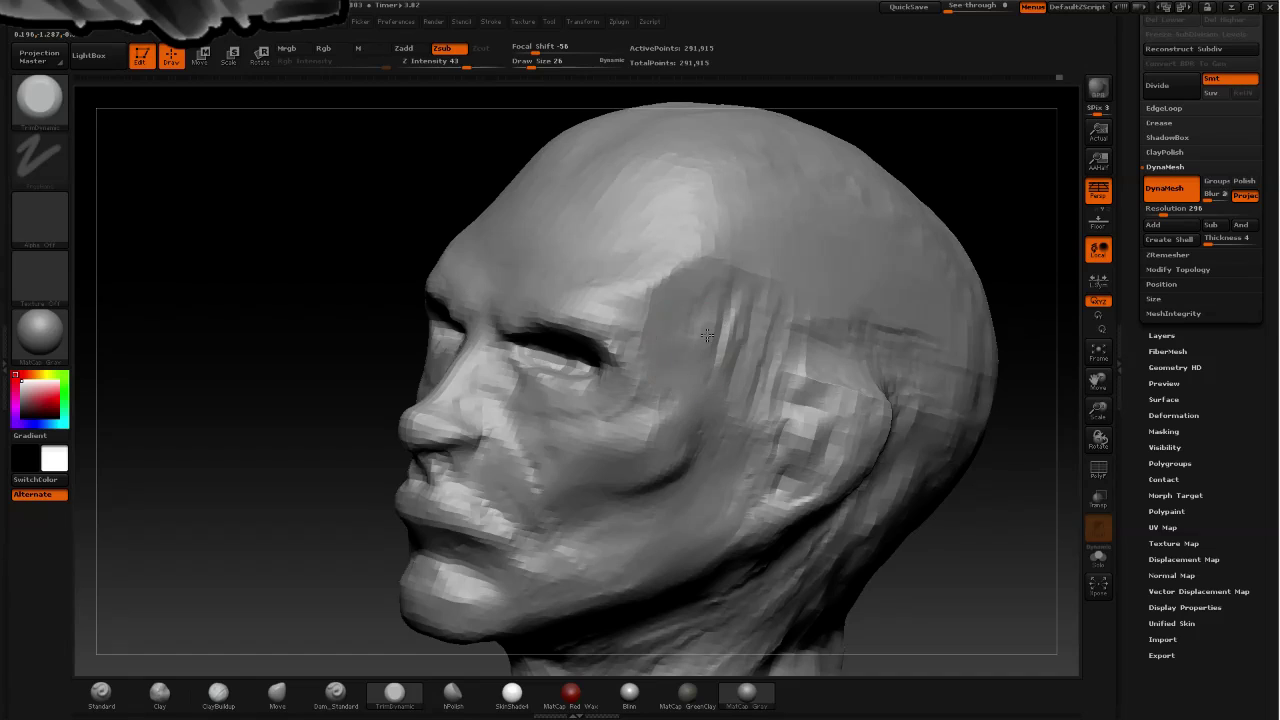
pyautogui.moveTo(724, 298); pyautogui.dragTo(731, 447)
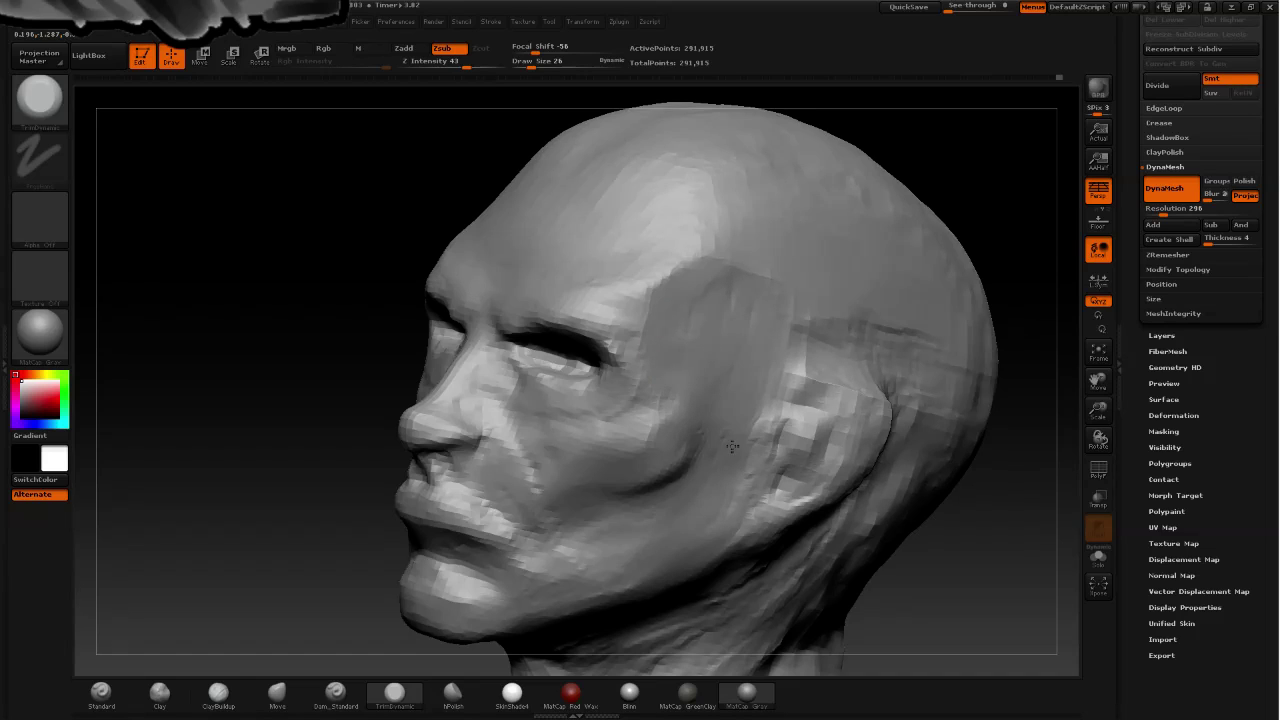
pyautogui.moveTo(781, 342)
pyautogui.mouseDown()
pyautogui.moveTo(800, 300)
pyautogui.moveTo(822, 331)
pyautogui.mouseUp()
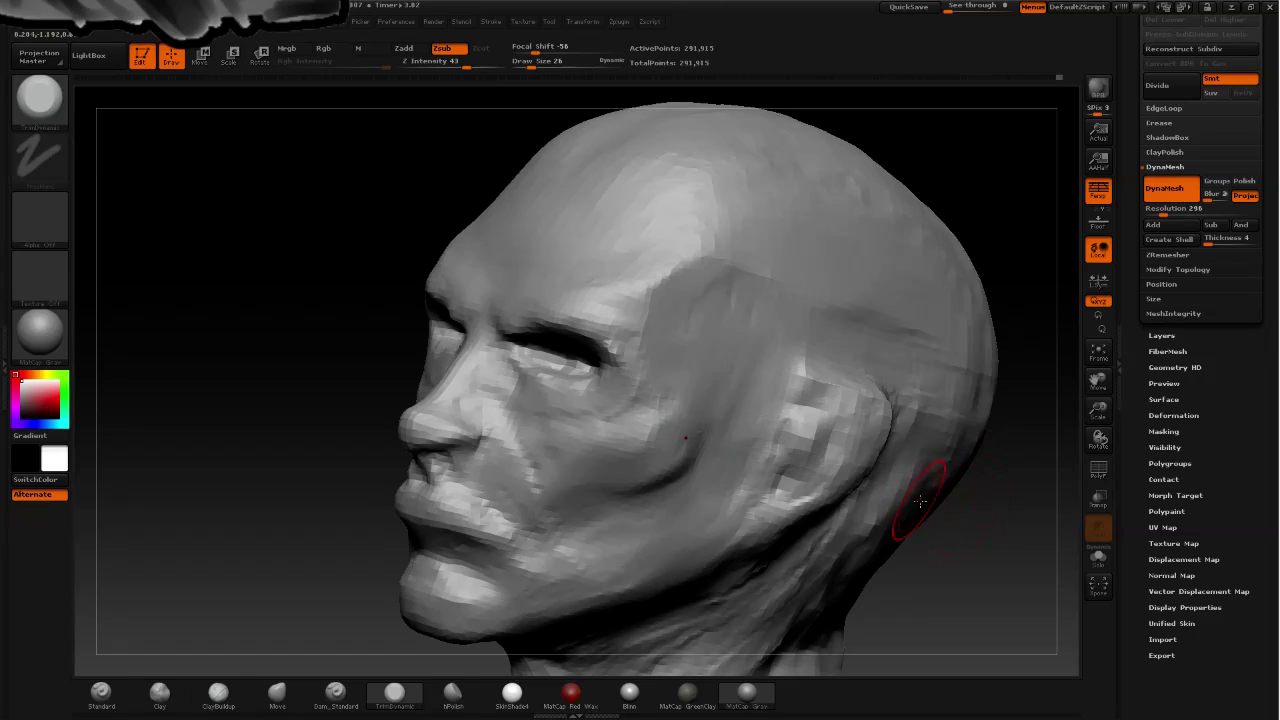
pyautogui.moveTo(300, 266)
pyautogui.mouseDown()
pyautogui.moveTo(277, 263)
pyautogui.moveTo(297, 266)
pyautogui.moveTo(297, 254)
pyautogui.mouseUp()
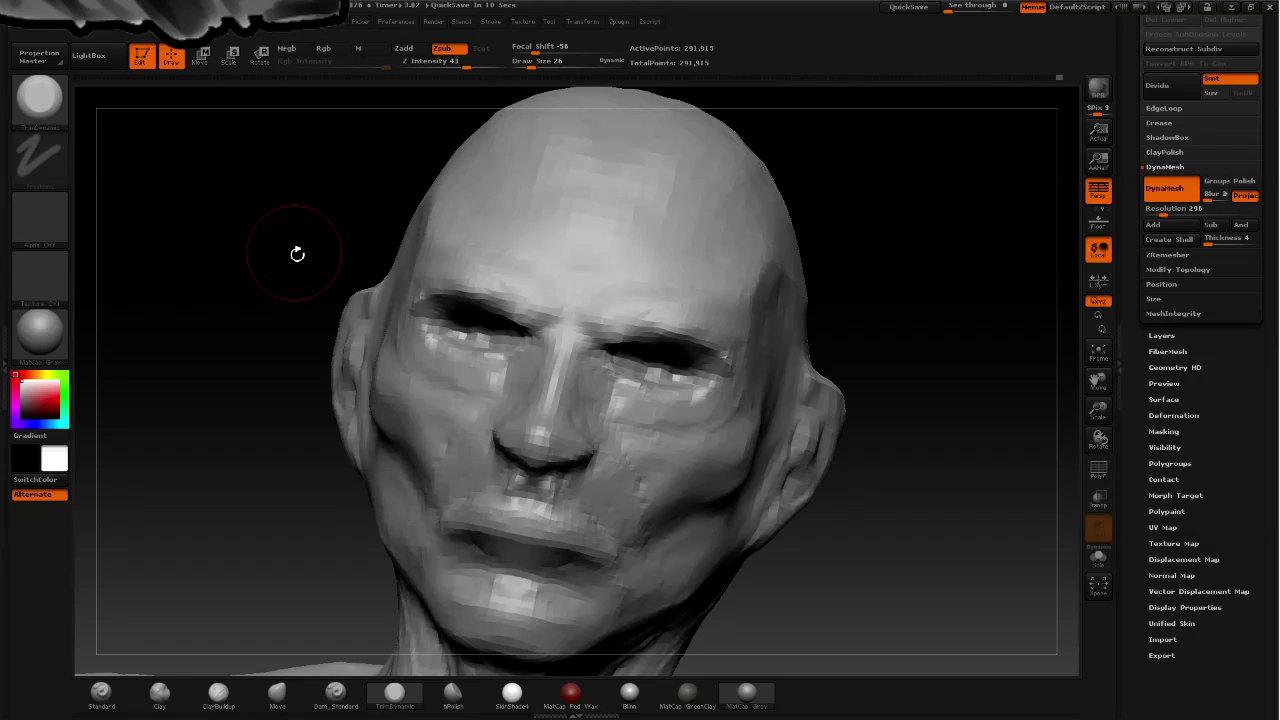
# - Trim the ear surface, then smooth it and push its lower part inward
pyautogui.moveTo(343, 286)
pyautogui.mouseDown()
pyautogui.moveTo(353, 351)
pyautogui.moveTo(343, 300)
pyautogui.mouseUp()
pyautogui.moveTo(288, 248); pyautogui.dragTo(323, 266)
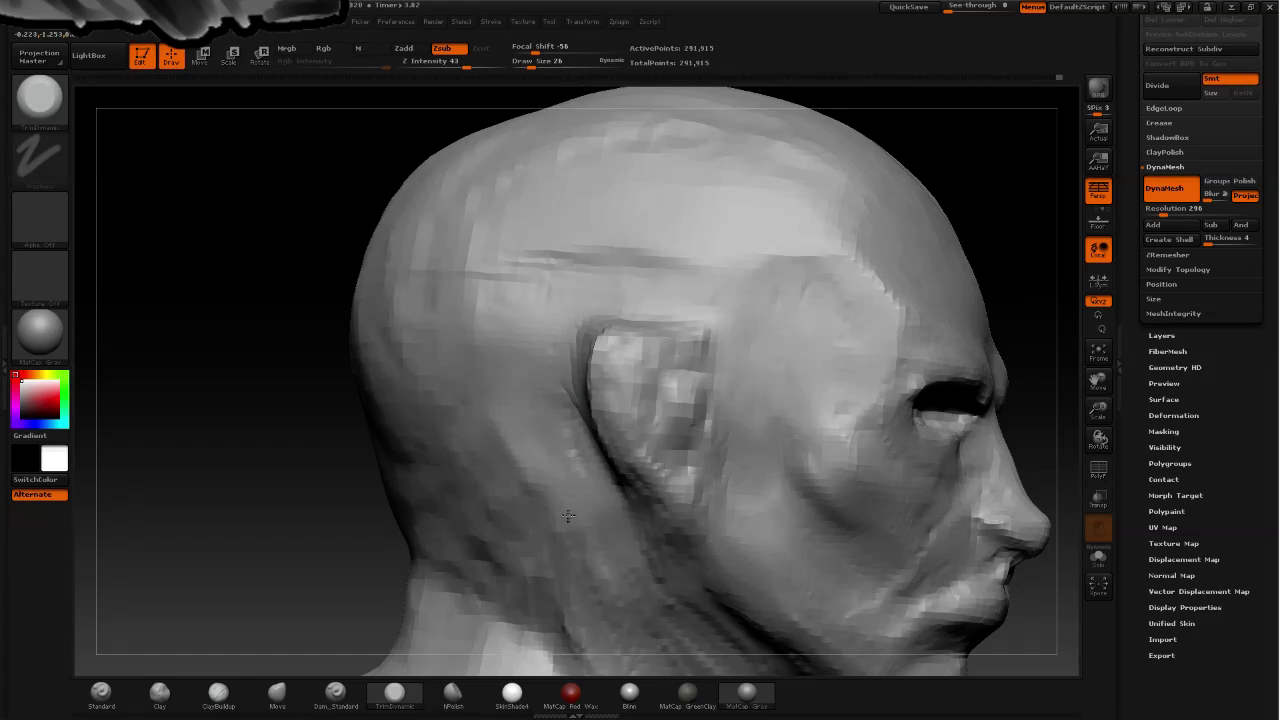
pyautogui.moveTo(244, 292); pyautogui.dragTo(293, 298)
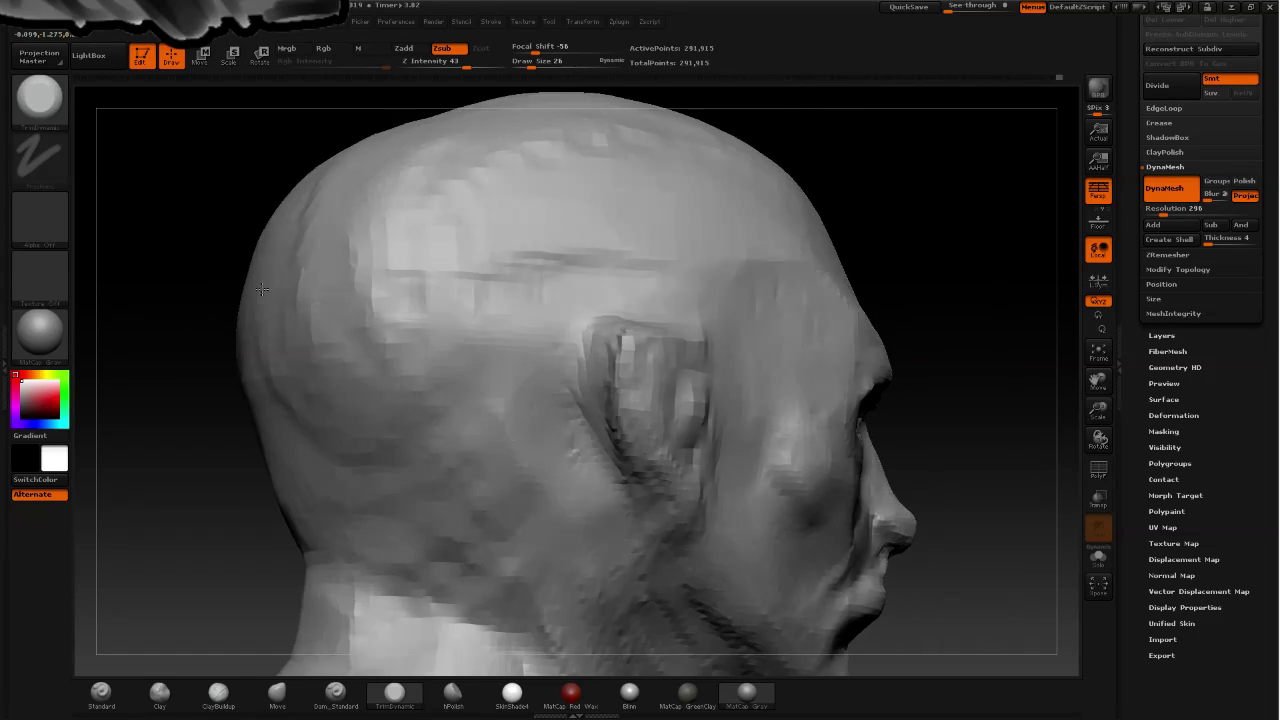
pyautogui.moveTo(529, 329)
pyautogui.mouseDown()
pyautogui.moveTo(557, 314)
pyautogui.moveTo(540, 350)
pyautogui.moveTo(555, 423)
pyautogui.mouseUp()
pyautogui.moveTo(617, 476); pyautogui.dragTo(691, 371)
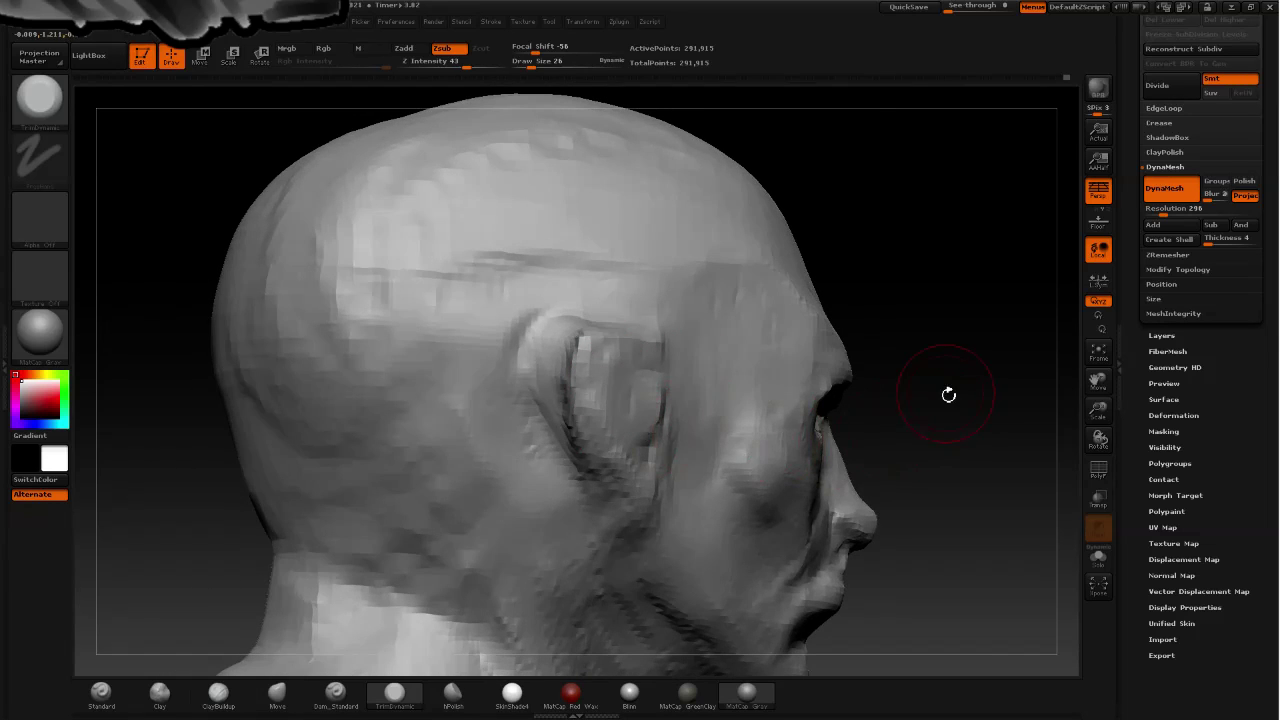
pyautogui.moveTo(949, 395); pyautogui.dragTo(820, 410)
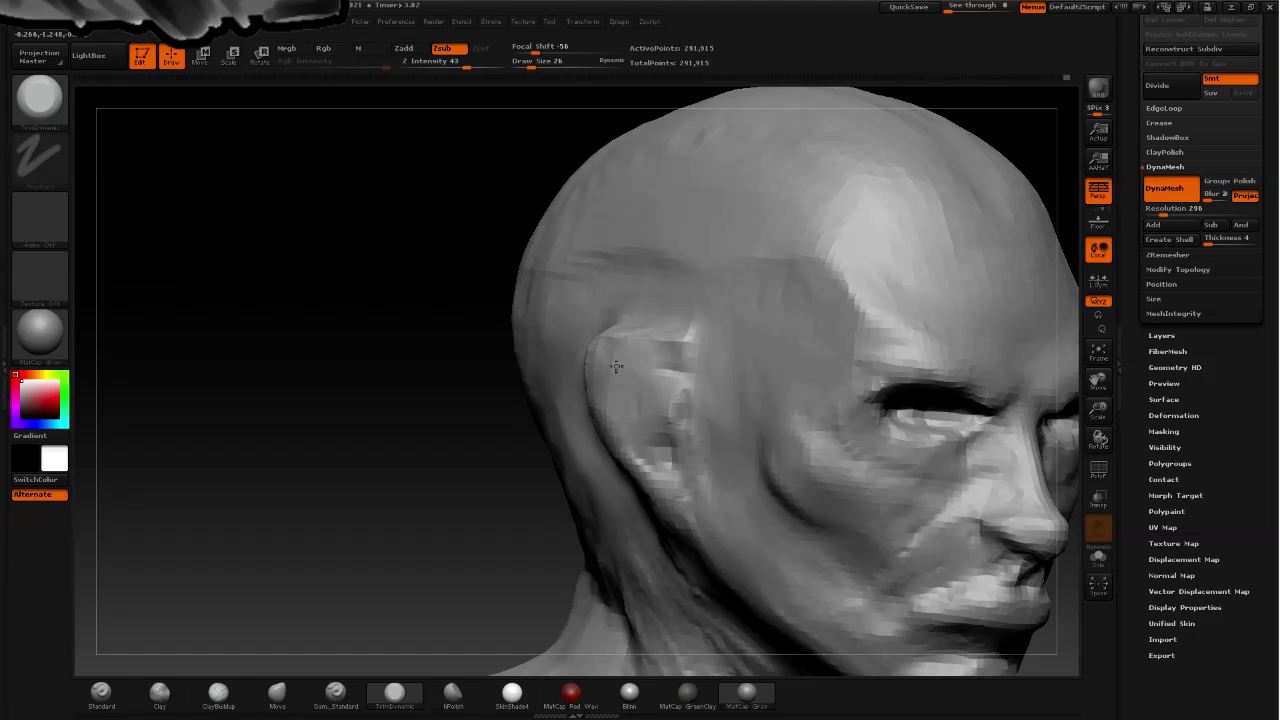
# - Reshape the ear with a downward stroke and return the head to an upright frontal view
pyautogui.moveTo(649, 432); pyautogui.dragTo(664, 492)
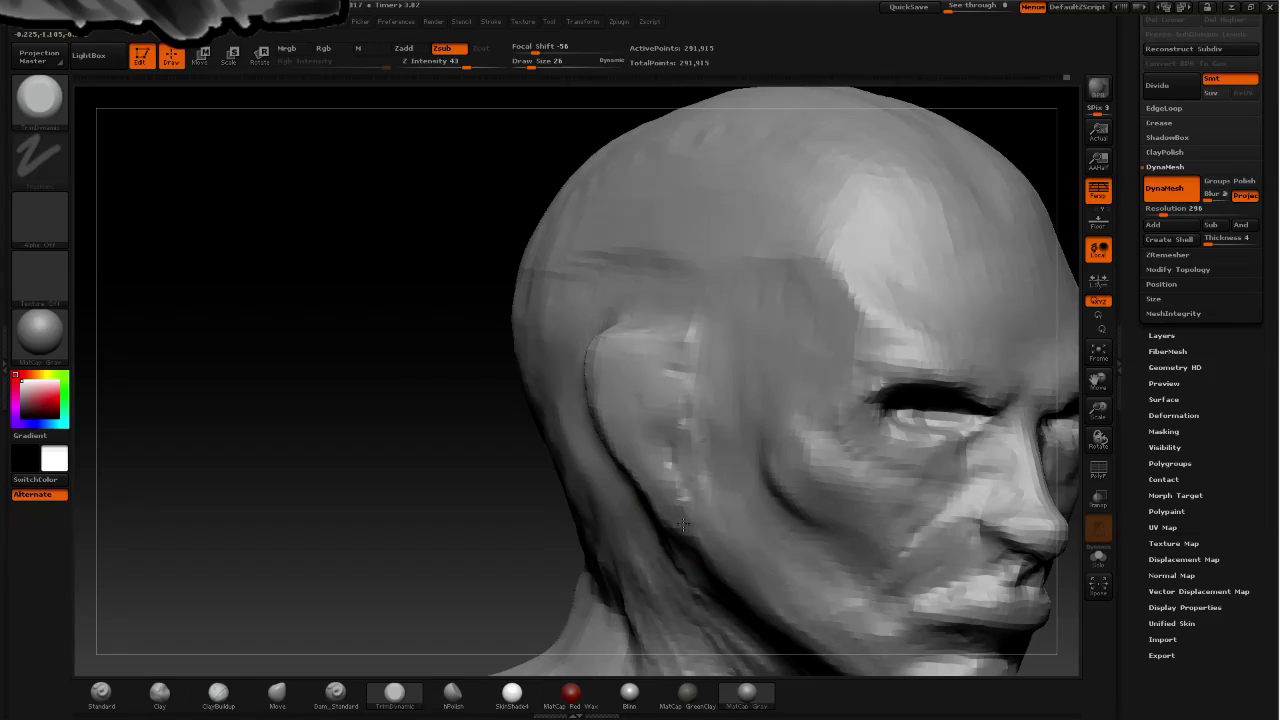
pyautogui.moveTo(375, 370)
pyautogui.mouseDown()
pyautogui.moveTo(596, 375)
pyautogui.moveTo(588, 385)
pyautogui.moveTo(600, 371)
pyautogui.moveTo(620, 480)
pyautogui.mouseUp()
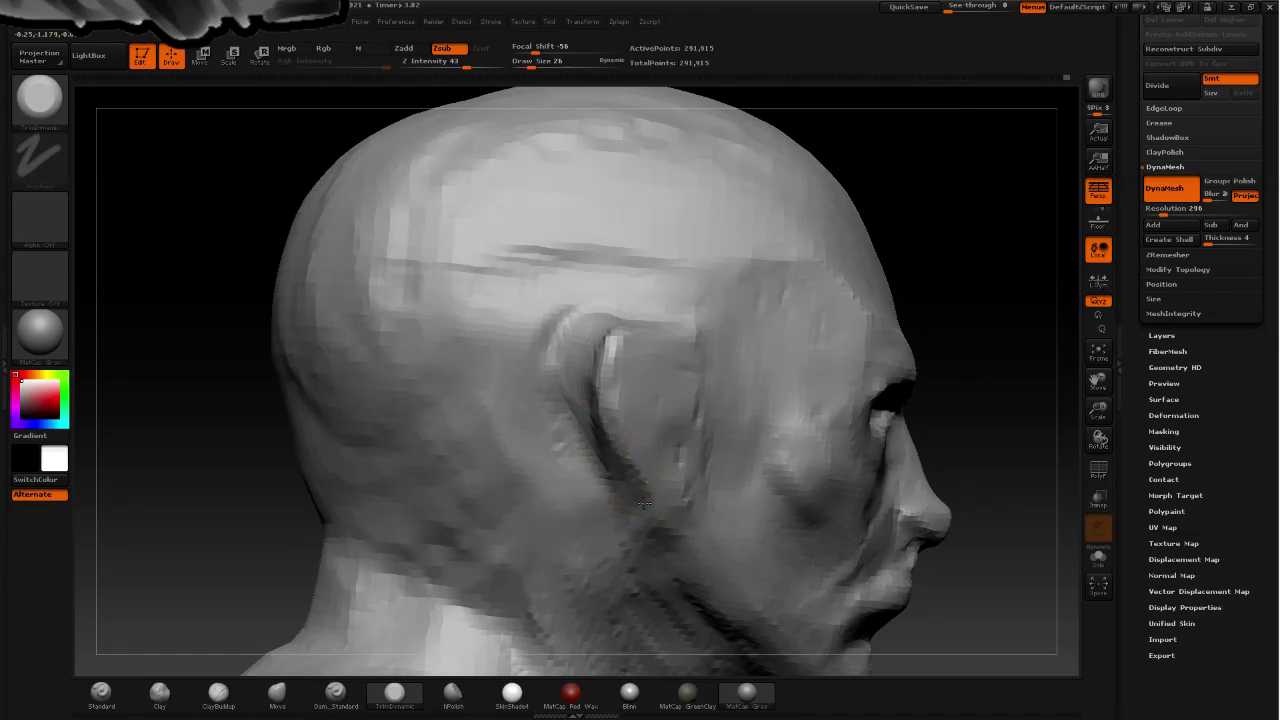
pyautogui.moveTo(977, 343); pyautogui.dragTo(945, 354)
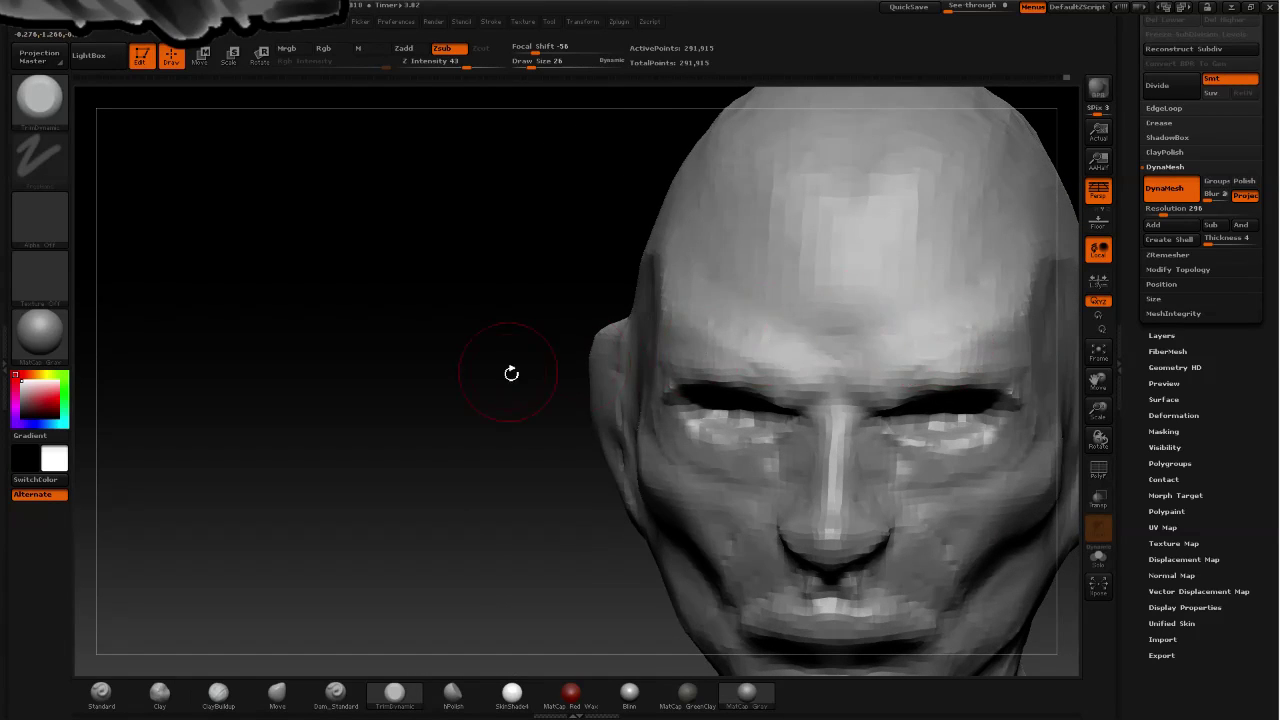
pyautogui.moveTo(520, 413); pyautogui.dragTo(428, 394)
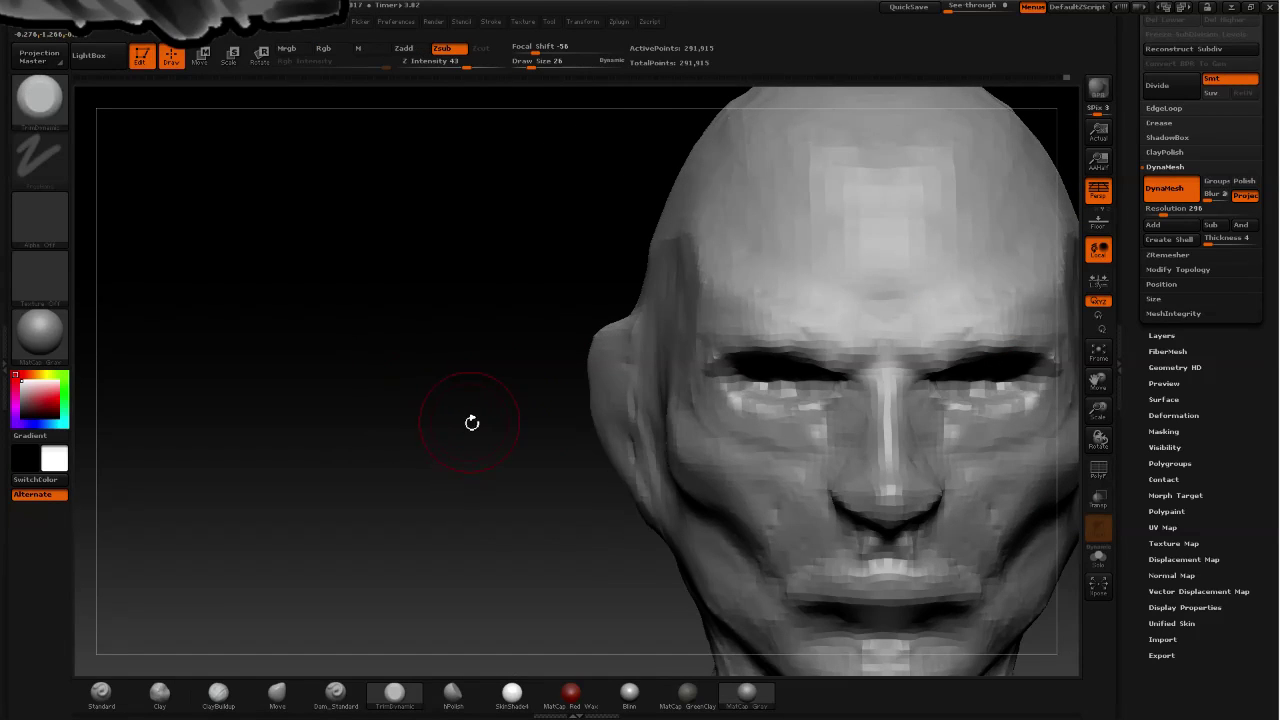
pyautogui.moveTo(514, 477)
pyautogui.mouseDown()
pyautogui.moveTo(343, 443)
pyautogui.moveTo(280, 517)
pyautogui.moveTo(274, 467)
pyautogui.moveTo(300, 430)
pyautogui.mouseUp()
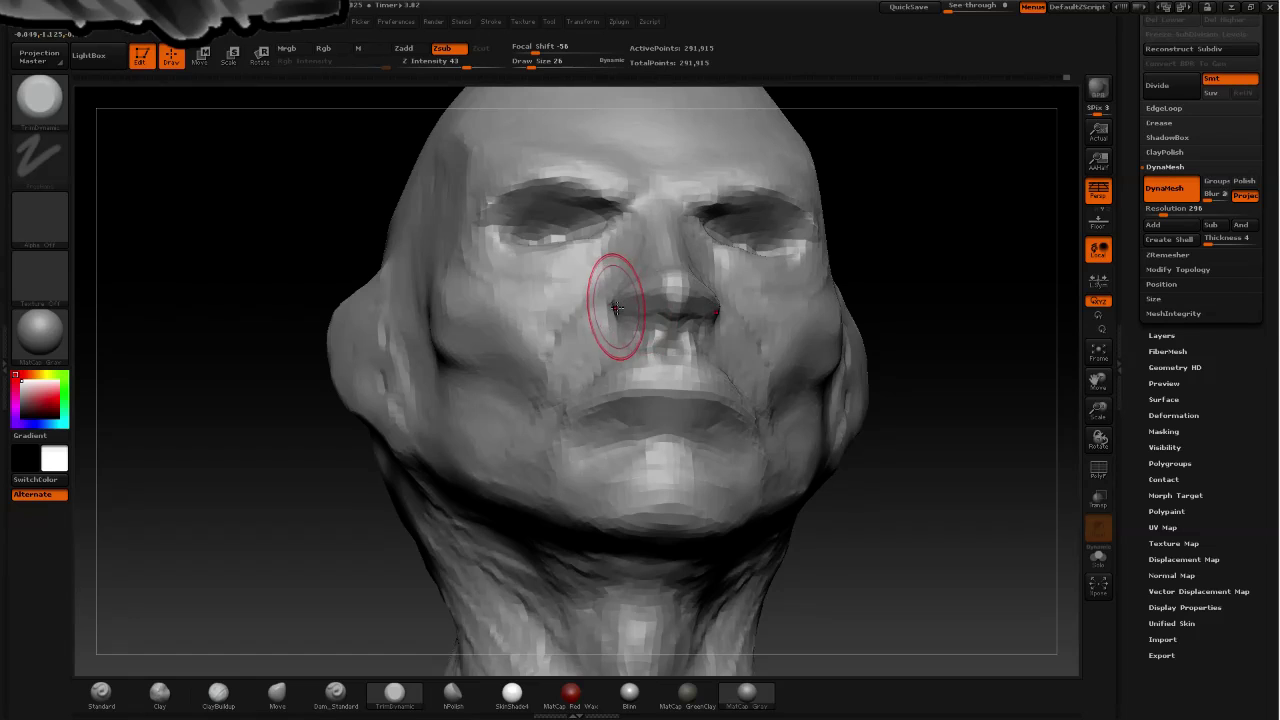
pyautogui.moveTo(300, 180)
pyautogui.mouseDown()
pyautogui.moveTo(284, 232)
pyautogui.moveTo(277, 223)
pyautogui.mouseUp()
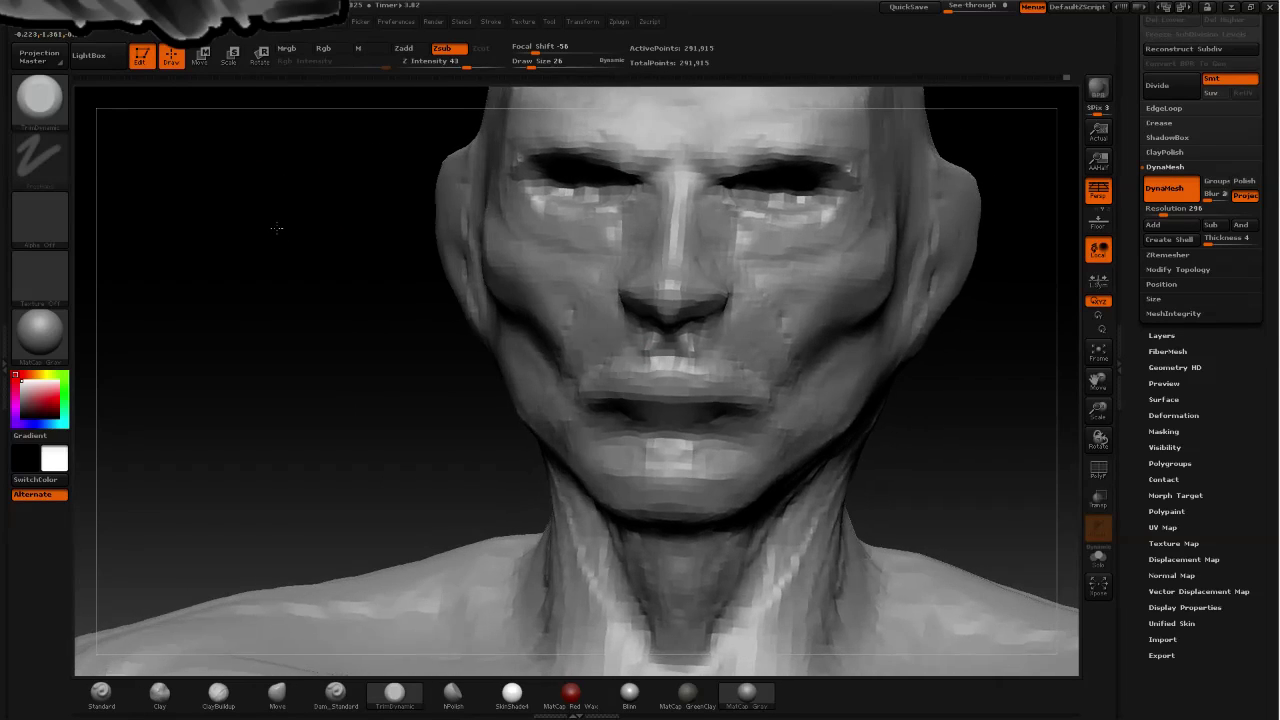
pyautogui.click(30, 98)
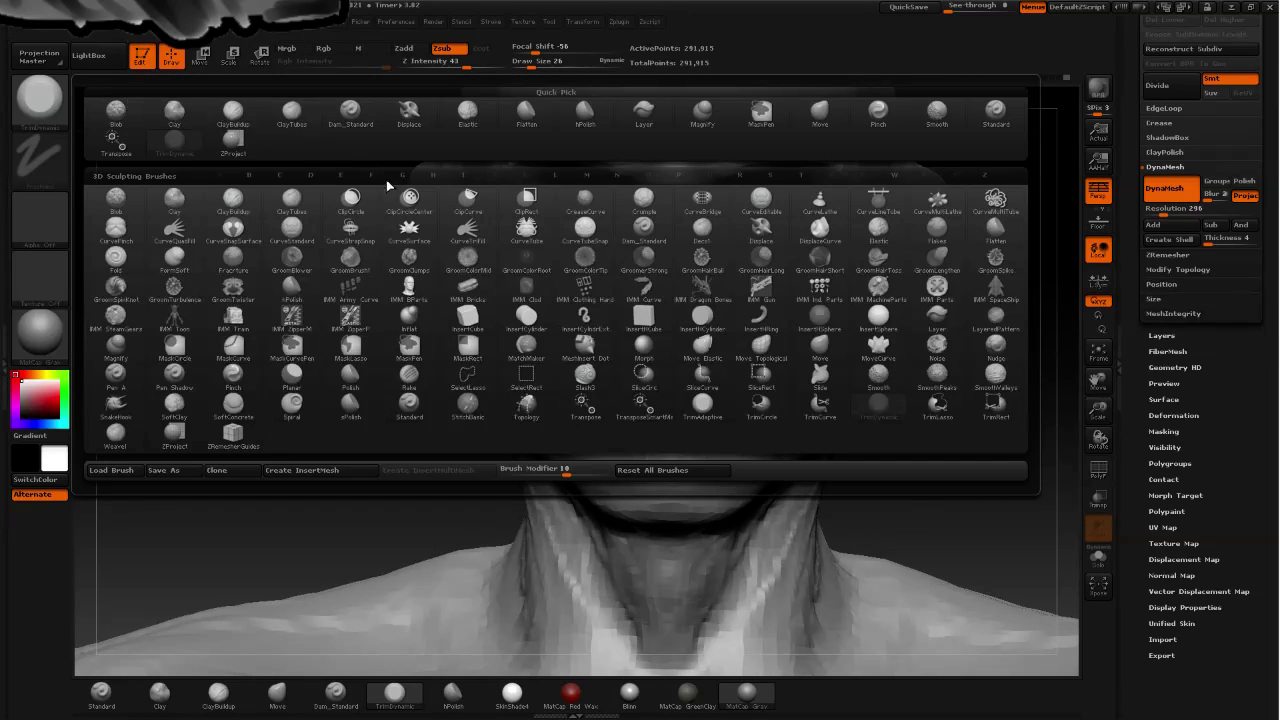
pyautogui.click(233, 197)
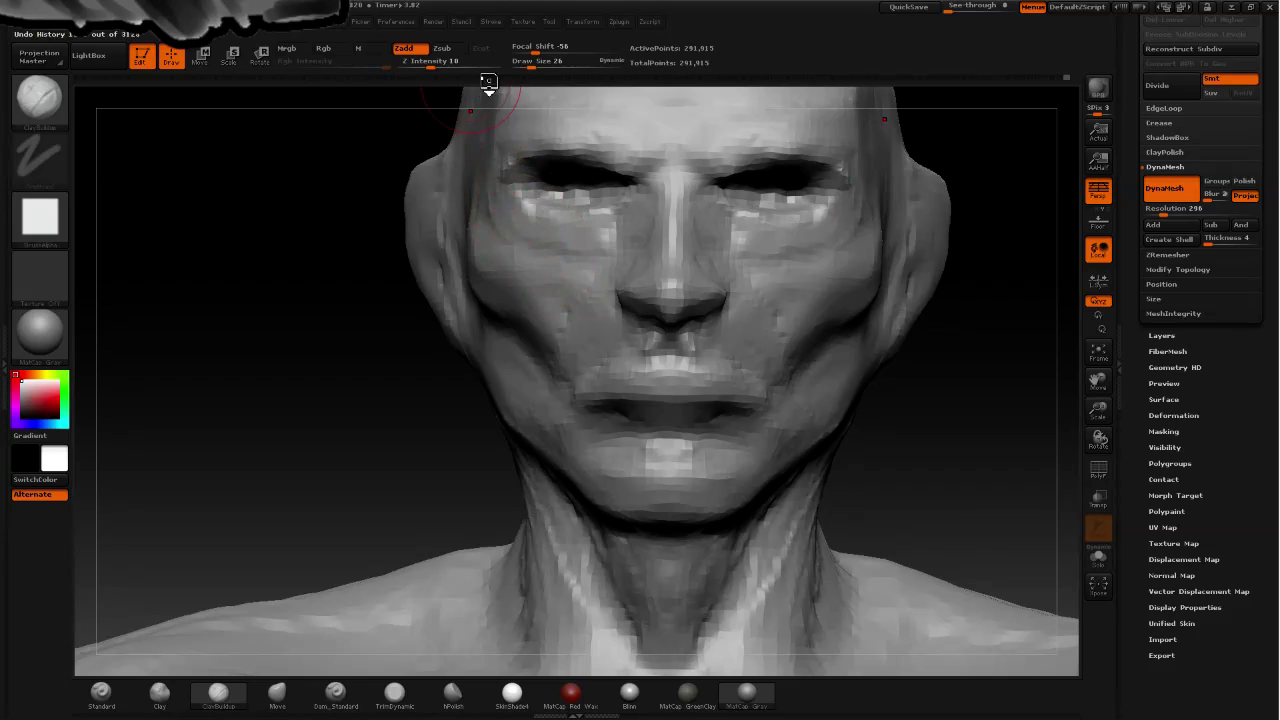
pyautogui.moveTo(540, 66); pyautogui.dragTo(522, 67)
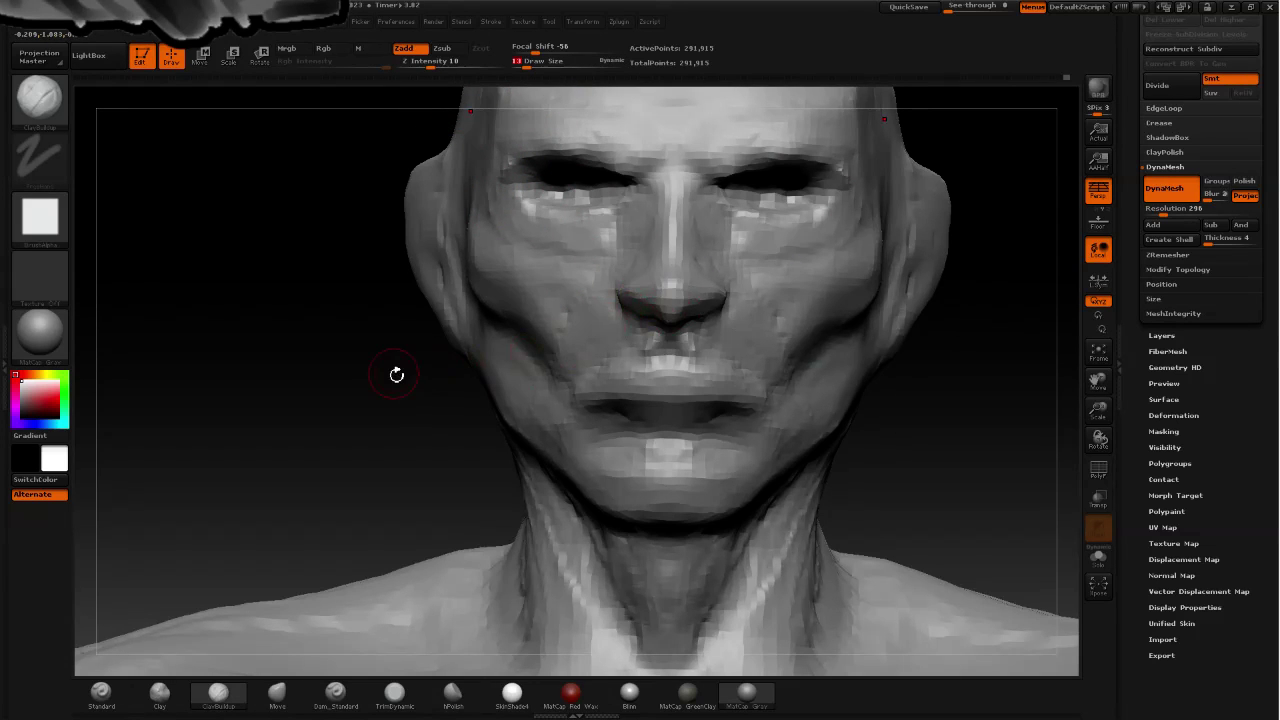
pyautogui.moveTo(396, 374); pyautogui.dragTo(655, 285)
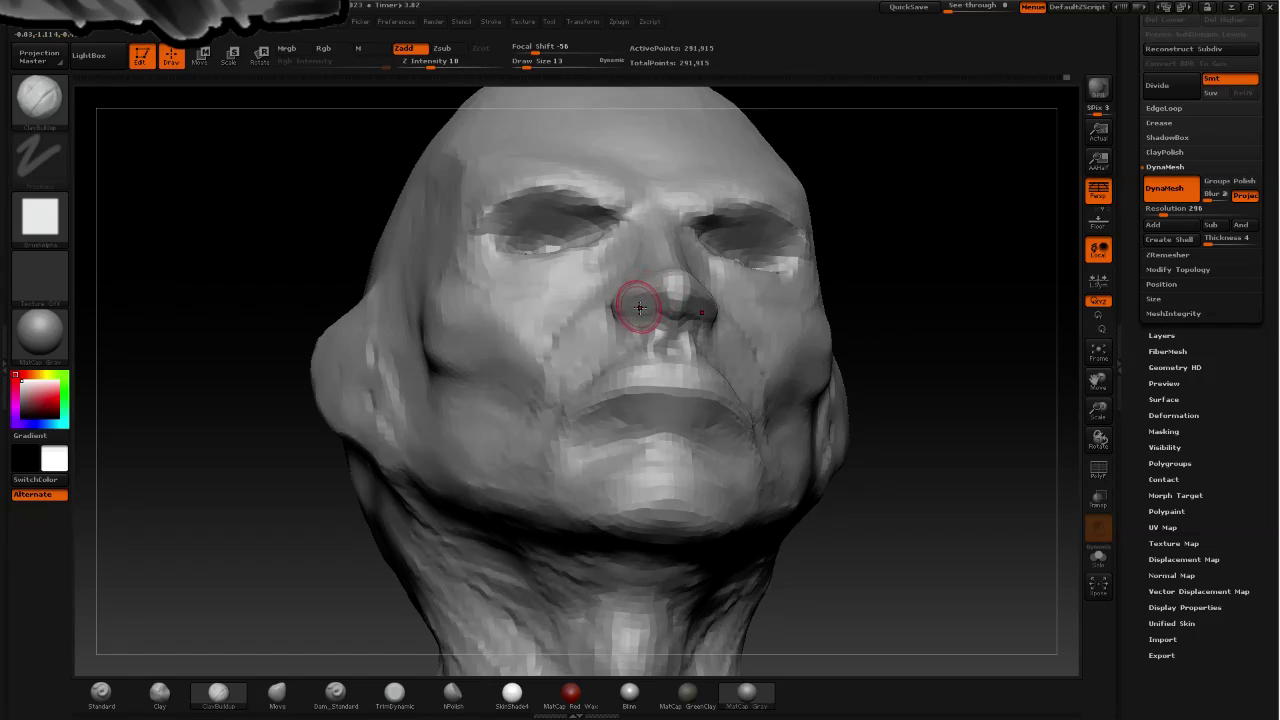
pyautogui.moveTo(519, 267); pyautogui.dragTo(598, 215, button='right')
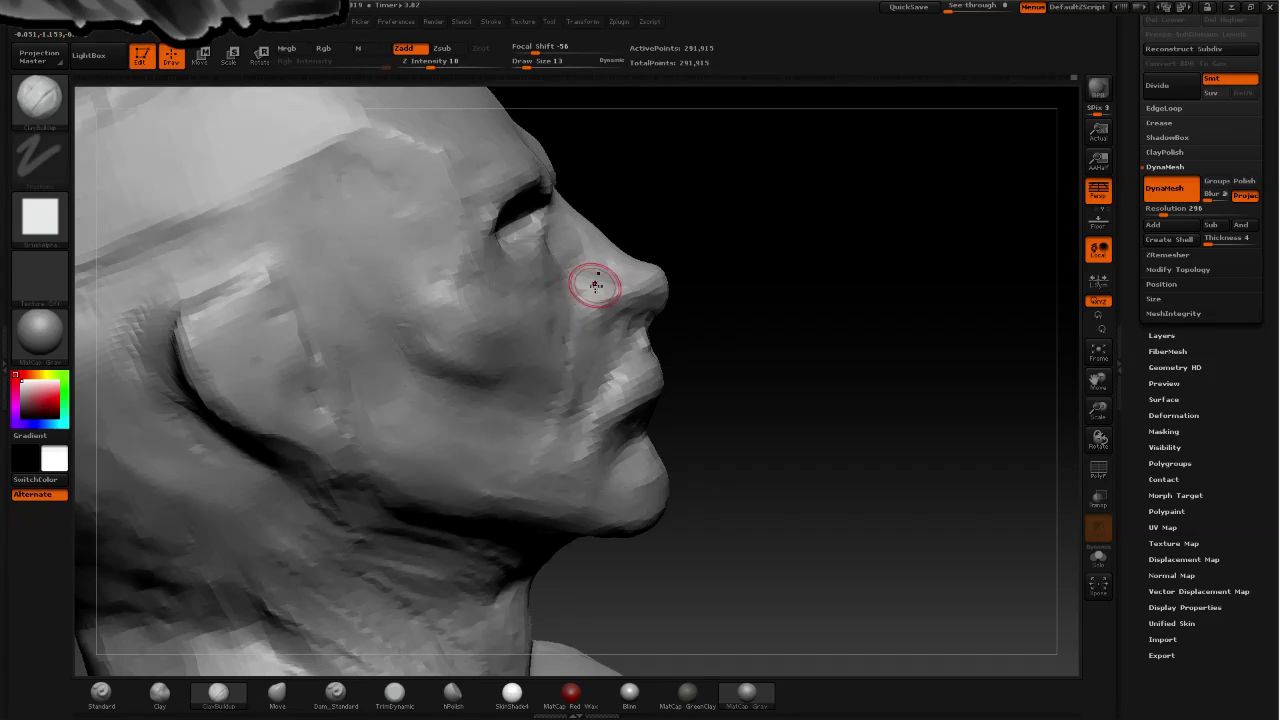
pyautogui.moveTo(615, 284); pyautogui.dragTo(610, 295)
pyautogui.moveTo(737, 320)
pyautogui.mouseDown()
pyautogui.moveTo(407, 286)
pyautogui.moveTo(545, 300)
pyautogui.mouseUp()
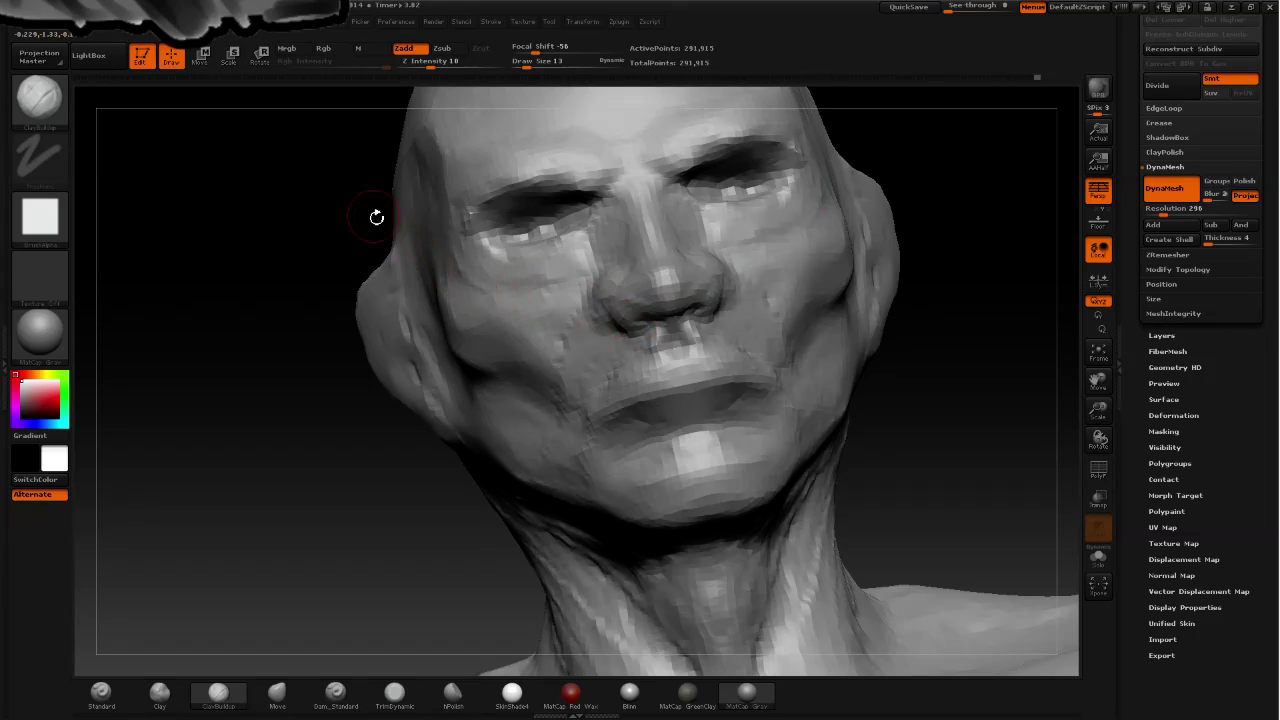
pyautogui.moveTo(377, 214)
pyautogui.mouseDown()
pyautogui.moveTo(340, 217)
pyautogui.moveTo(383, 155)
pyautogui.mouseUp()
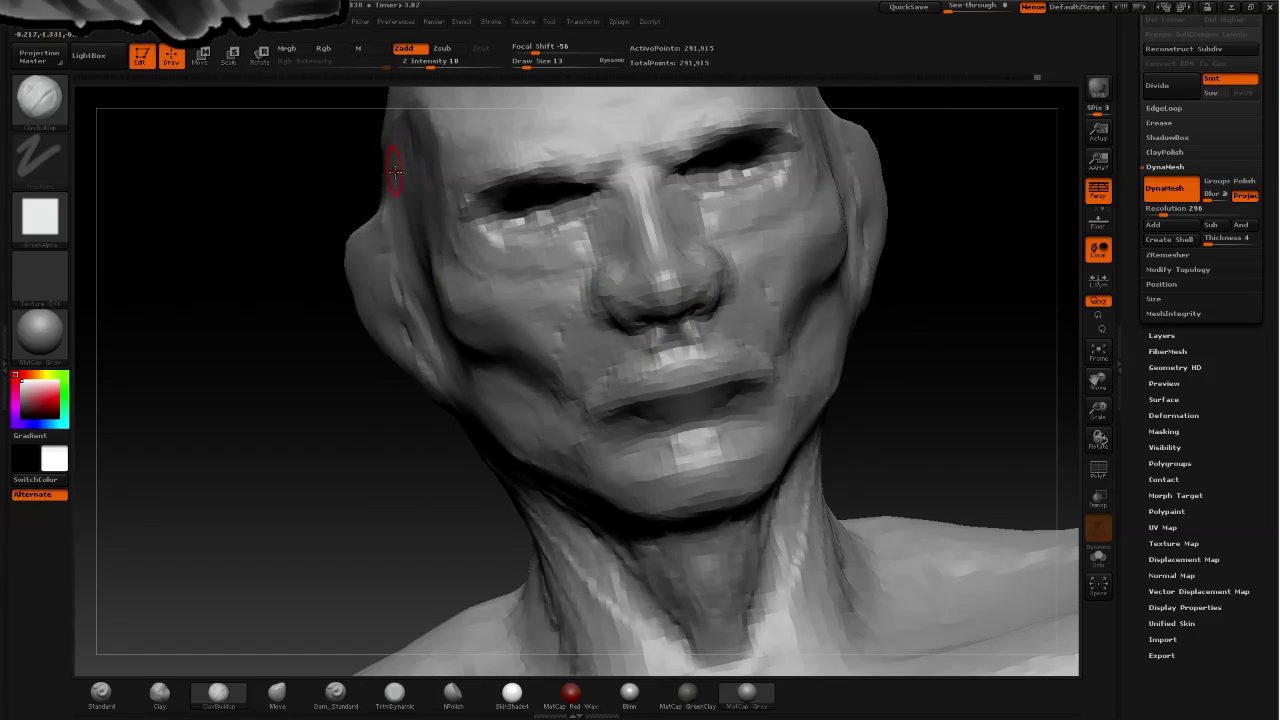
# - Switch to TrimDynamic, deepen both eye sockets symmetrically, orbit to the side, and open Materials
pyautogui.click(40, 100)
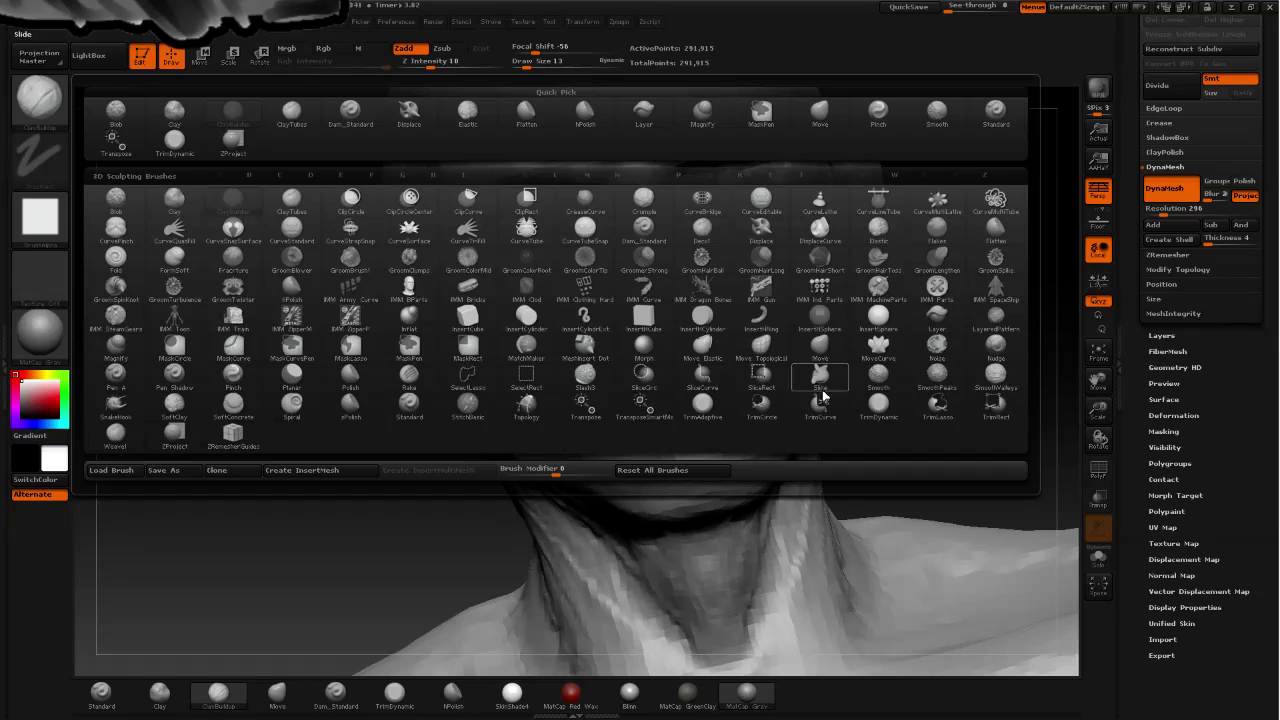
pyautogui.click(887, 408)
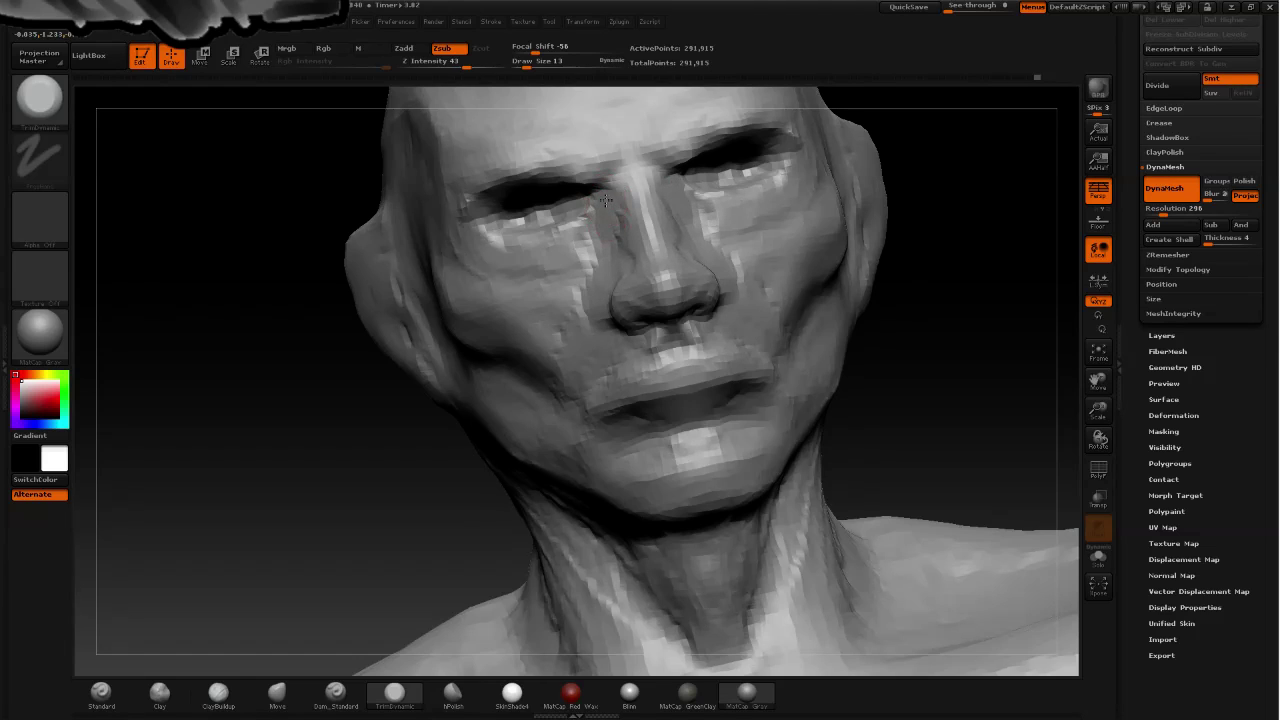
pyautogui.moveTo(592, 206); pyautogui.dragTo(548, 214)
pyautogui.moveTo(342, 157)
pyautogui.mouseDown()
pyautogui.moveTo(280, 183)
pyautogui.moveTo(591, 272)
pyautogui.mouseUp()
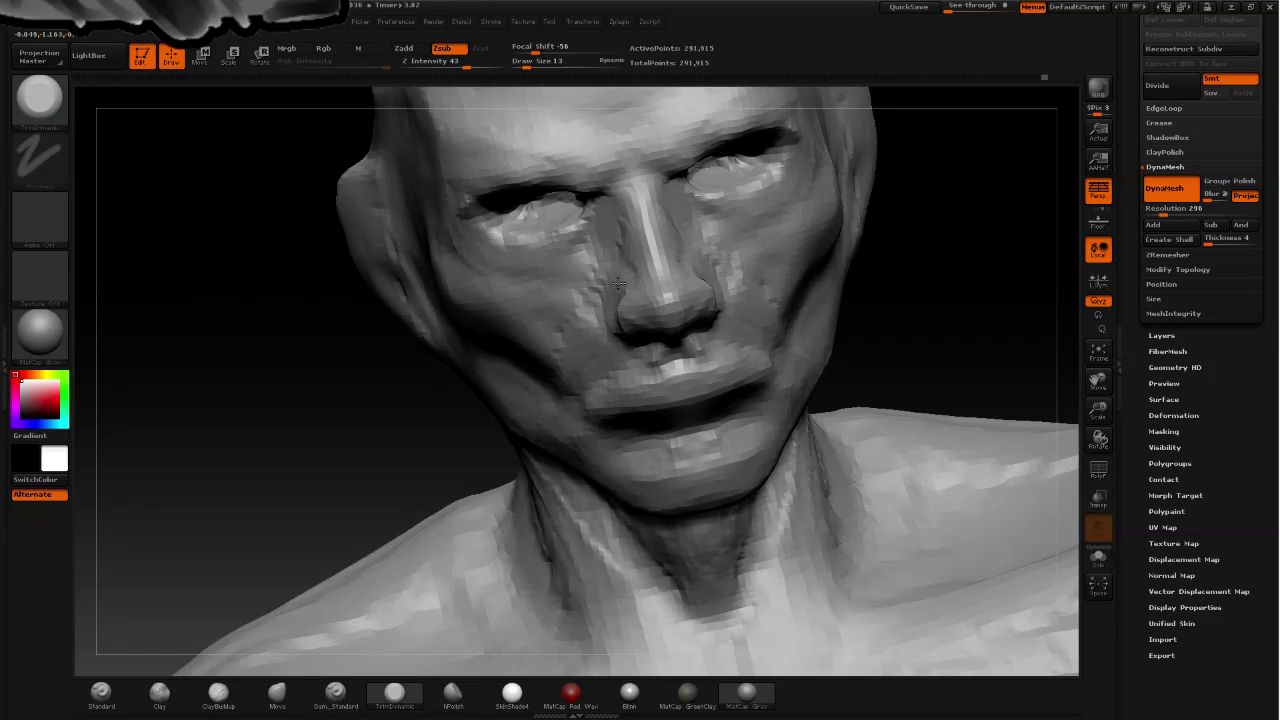
pyautogui.moveTo(855, 312)
pyautogui.mouseDown()
pyautogui.moveTo(899, 289)
pyautogui.moveTo(786, 314)
pyautogui.mouseUp()
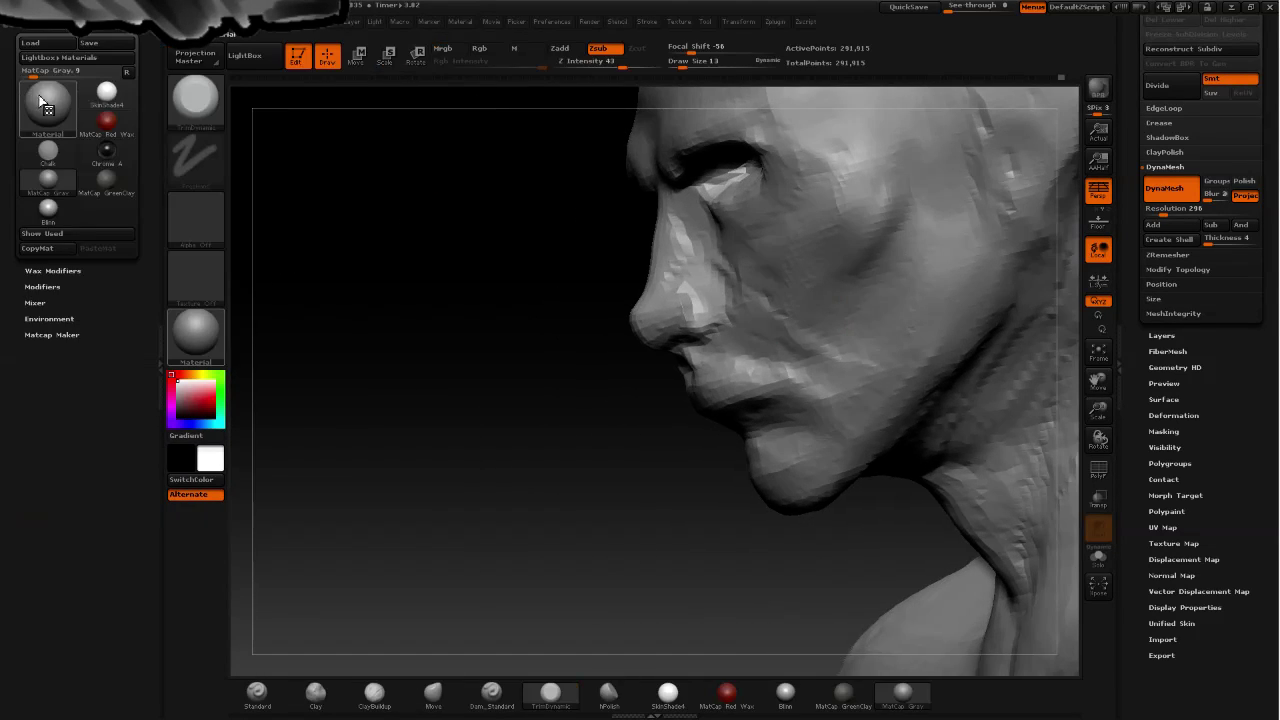
pyautogui.click(55, 105)
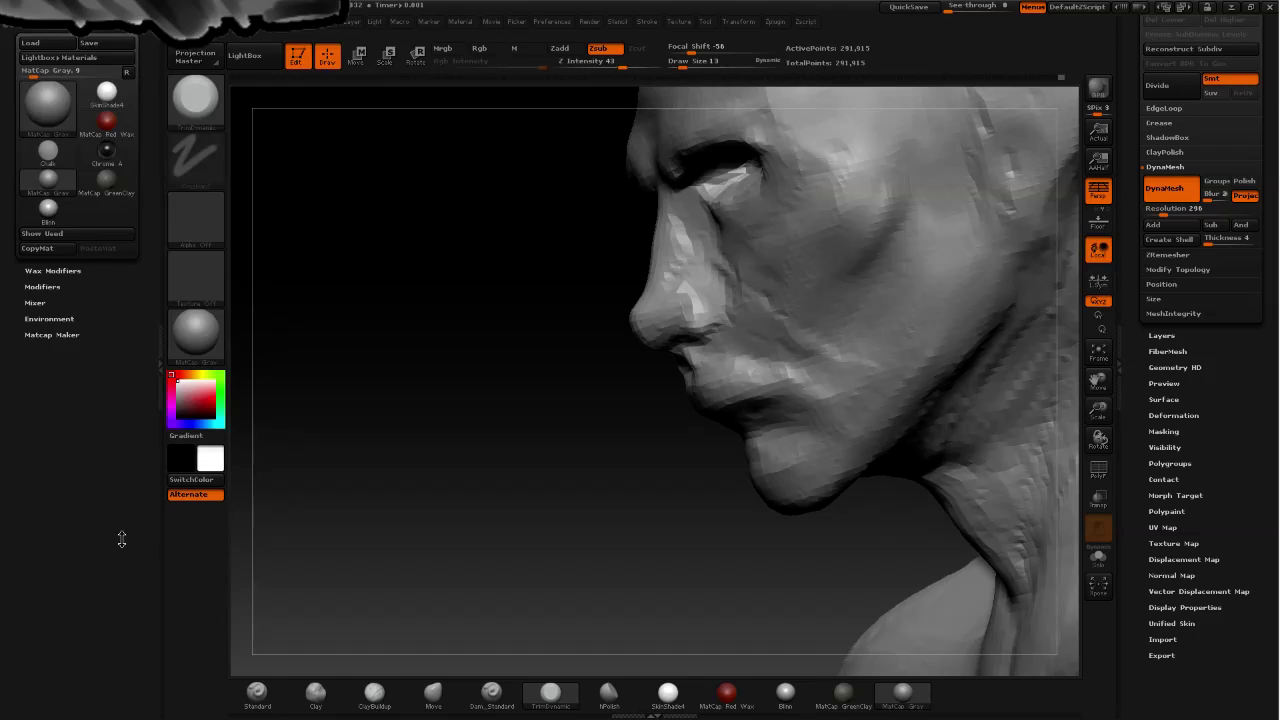
# - Close the material list, switch to ClayBuildup and build up clay on the nose
pyautogui.click(165, 338)
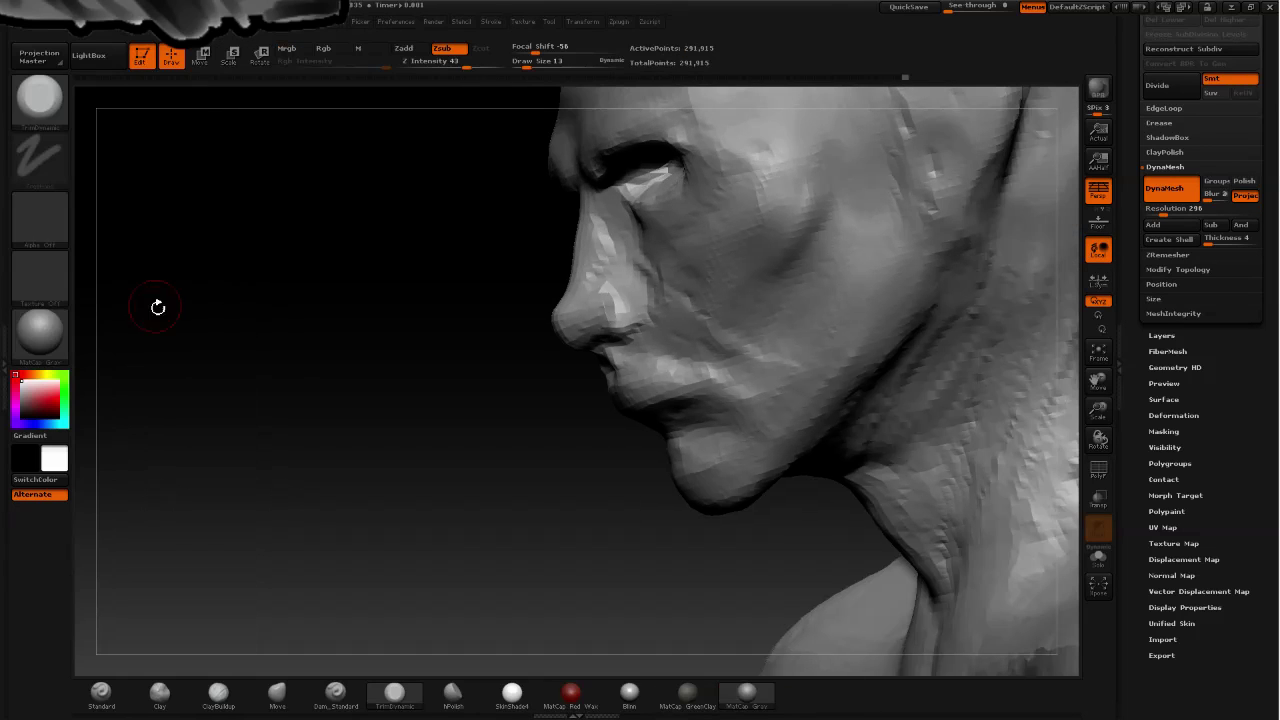
pyautogui.click(38, 96)
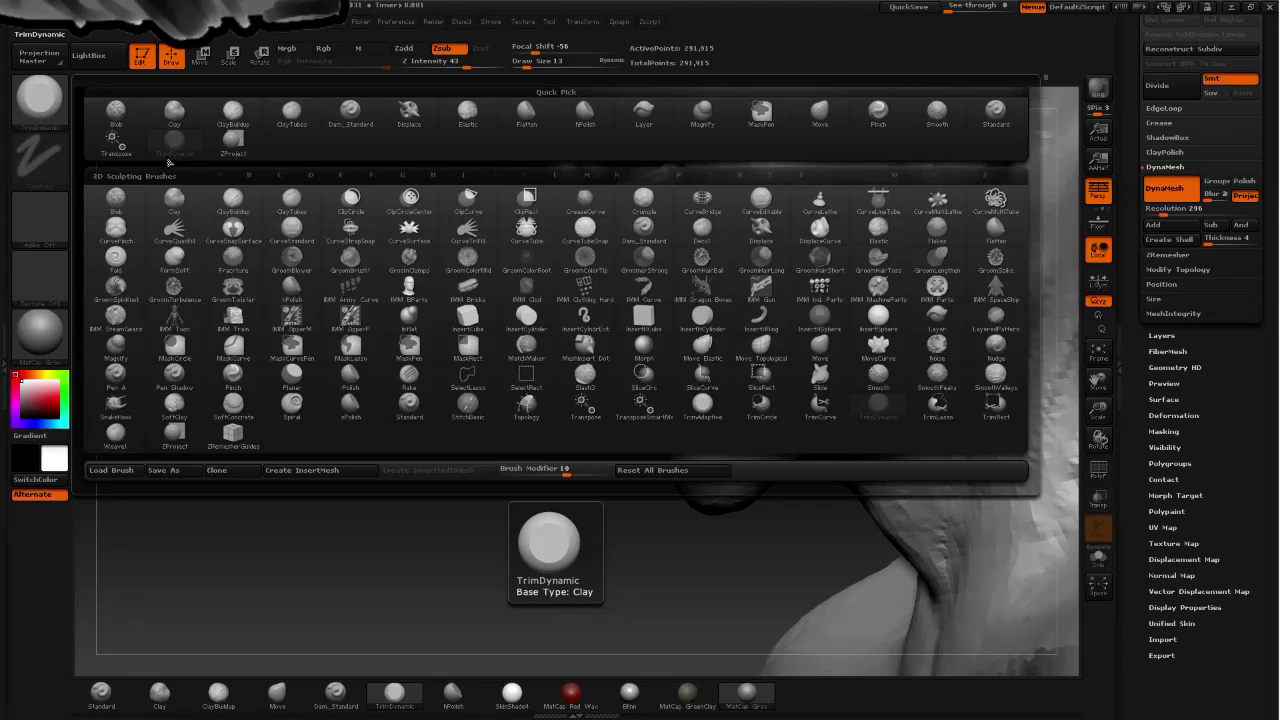
pyautogui.click(231, 200)
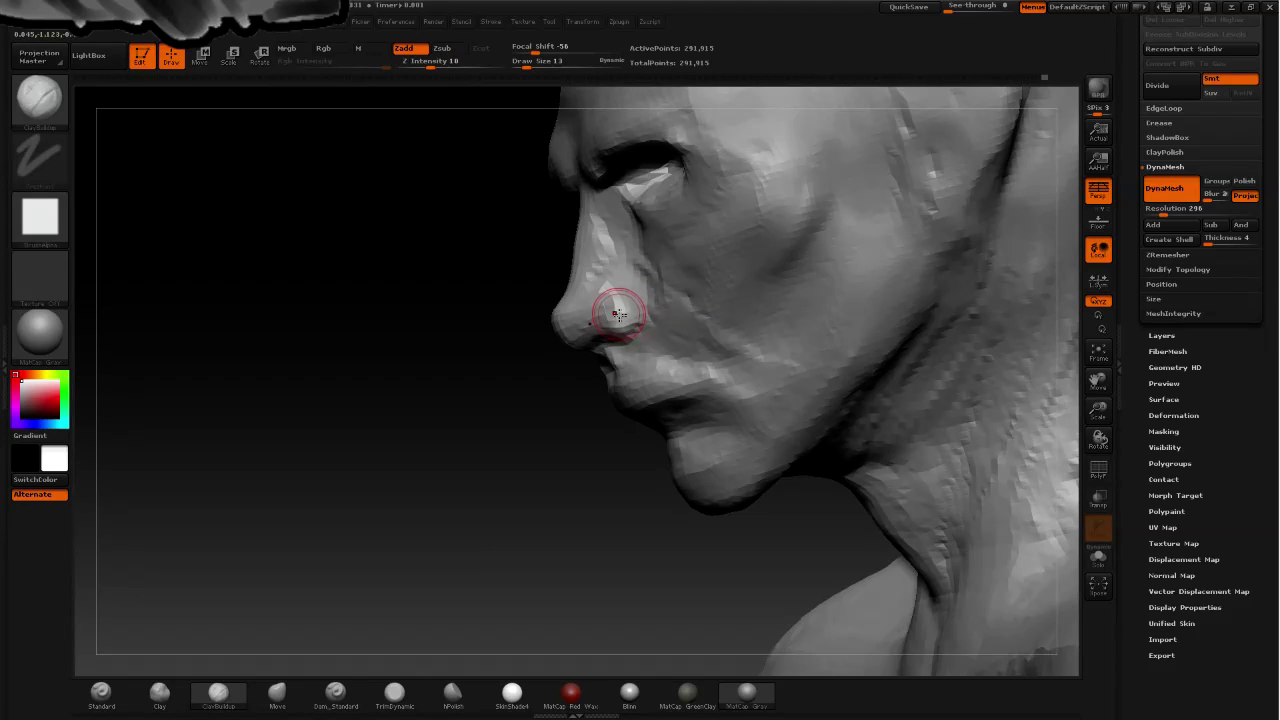
pyautogui.moveTo(619, 314); pyautogui.dragTo(619, 305)
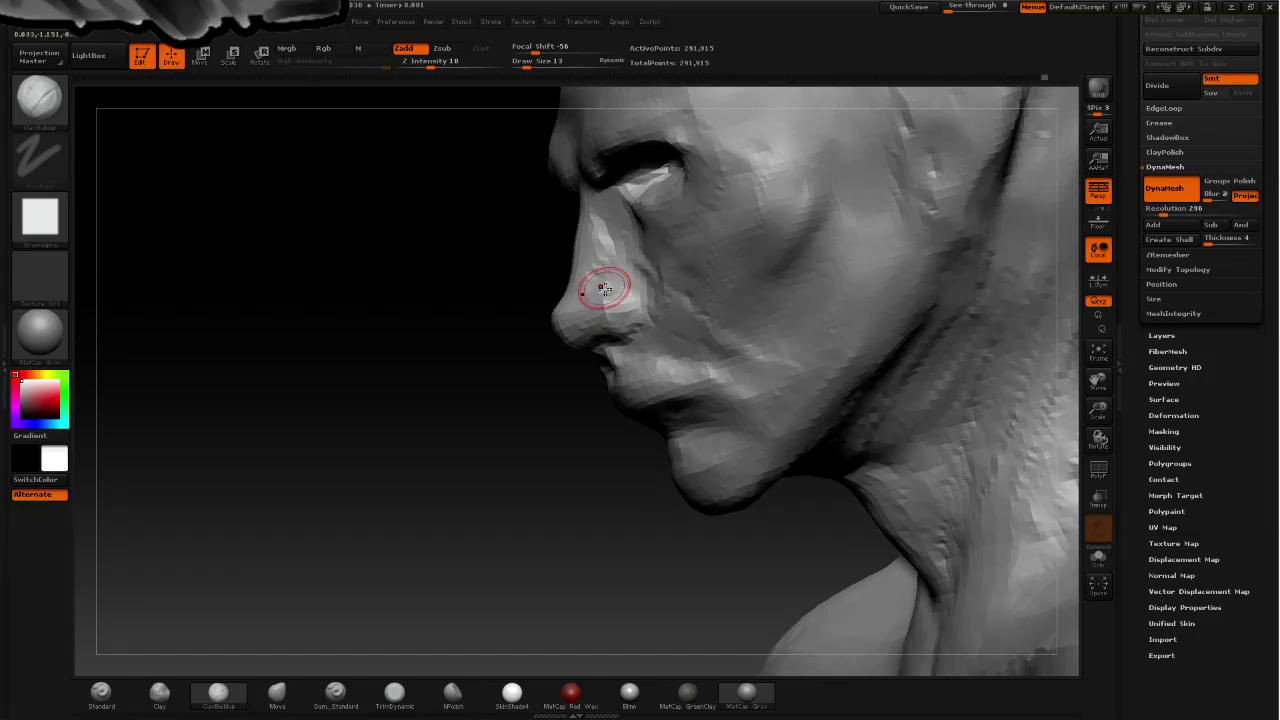
pyautogui.moveTo(443, 257); pyautogui.dragTo(509, 251)
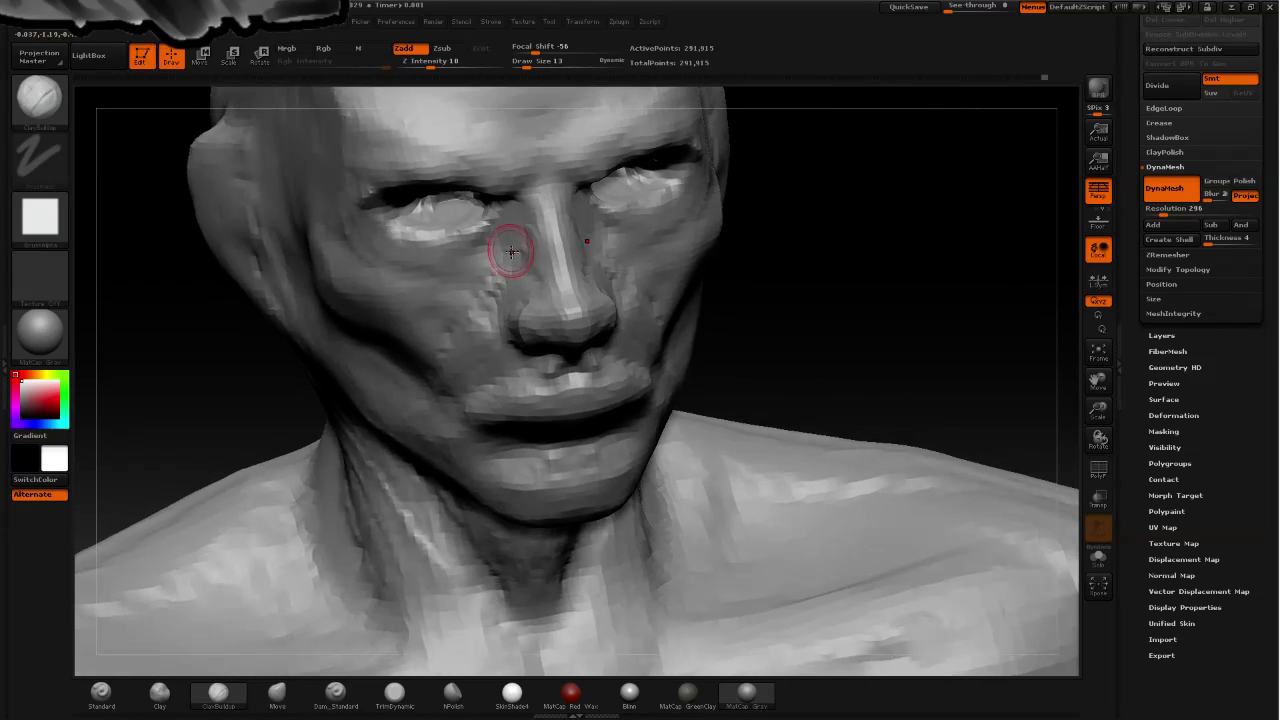
# - Add a clay stroke down the left cheek and round out the chin
pyautogui.moveTo(481, 319); pyautogui.dragTo(438, 389)
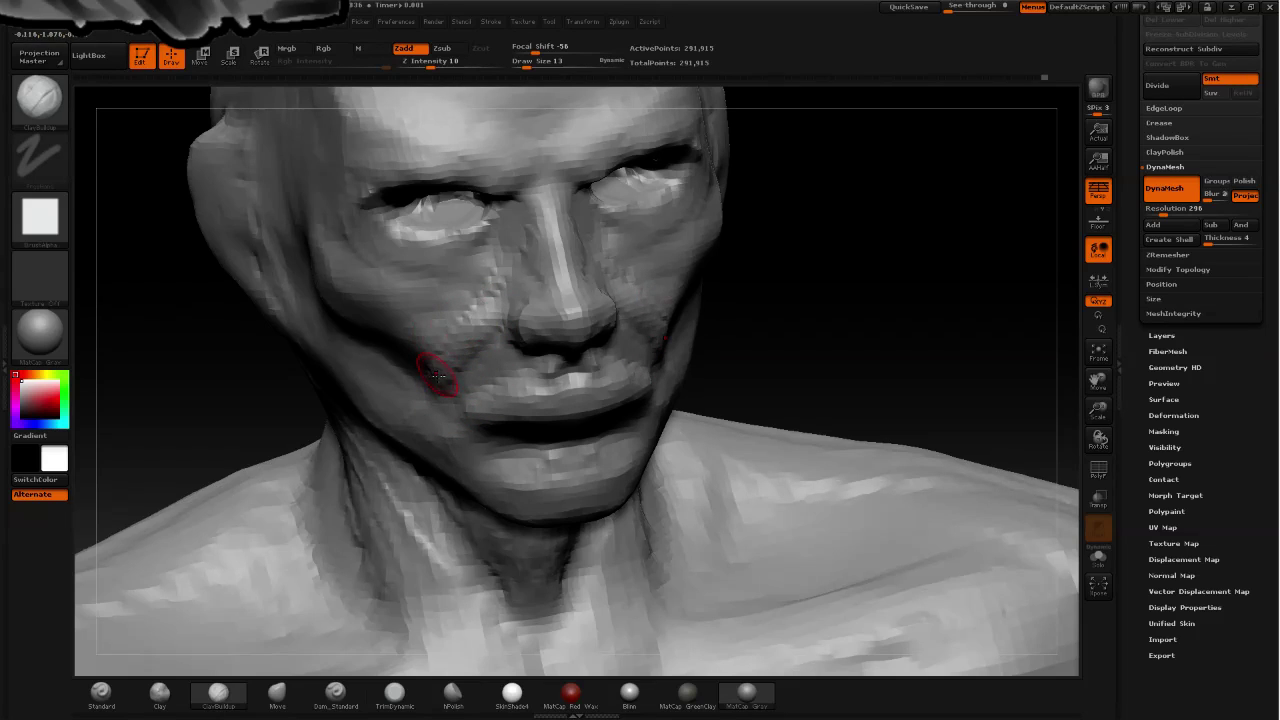
pyautogui.moveTo(377, 432); pyautogui.dragTo(408, 423, button='right')
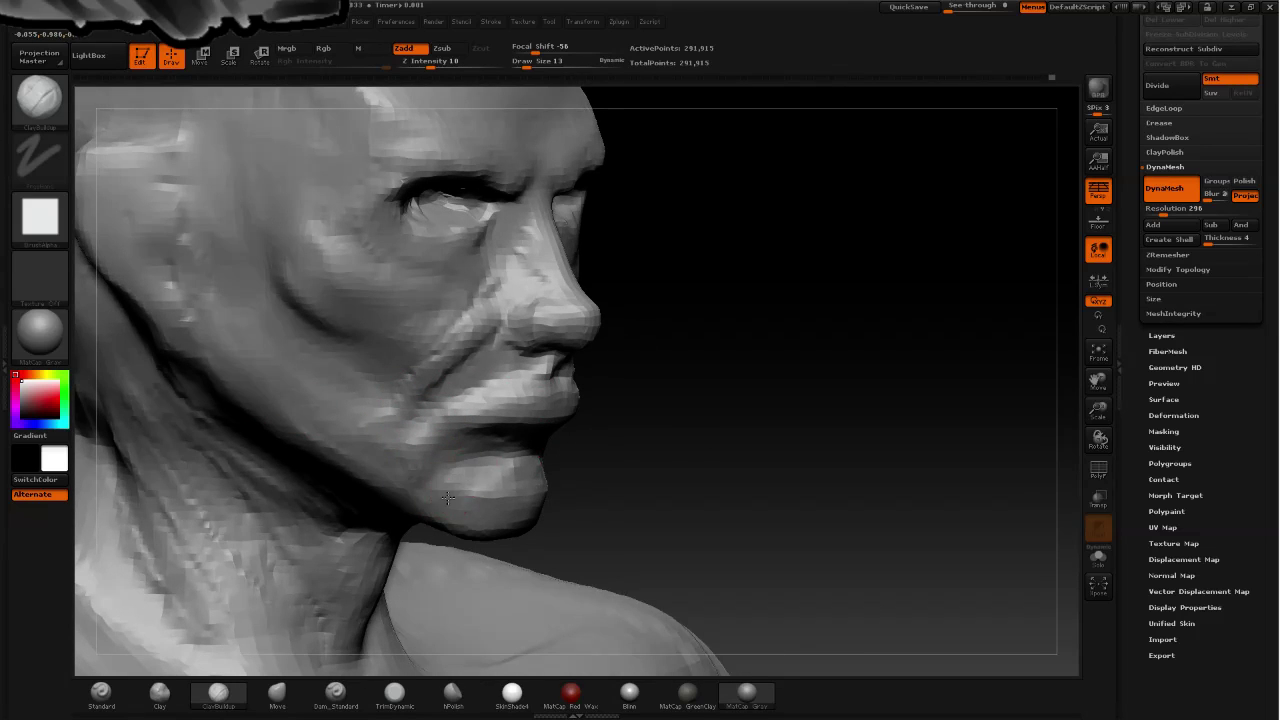
pyautogui.moveTo(451, 514); pyautogui.dragTo(503, 501)
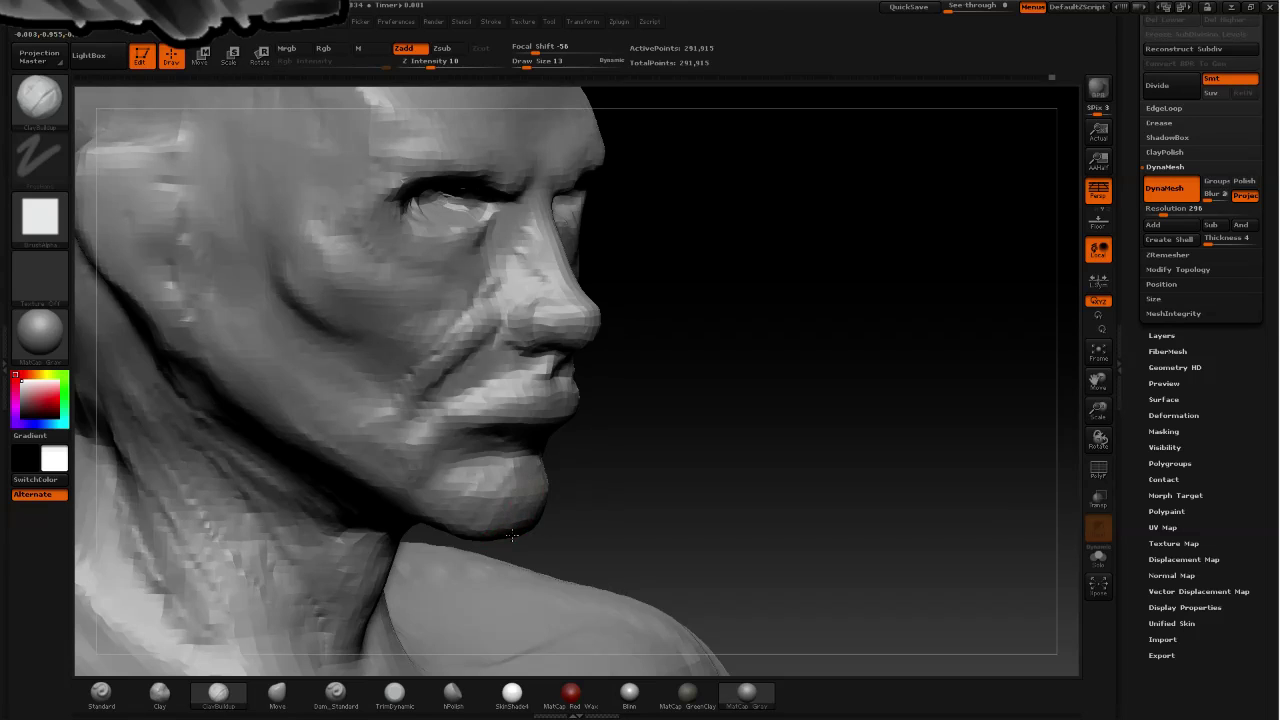
pyautogui.moveTo(577, 528)
pyautogui.mouseDown()
pyautogui.moveTo(621, 503)
pyautogui.moveTo(591, 409)
pyautogui.mouseUp()
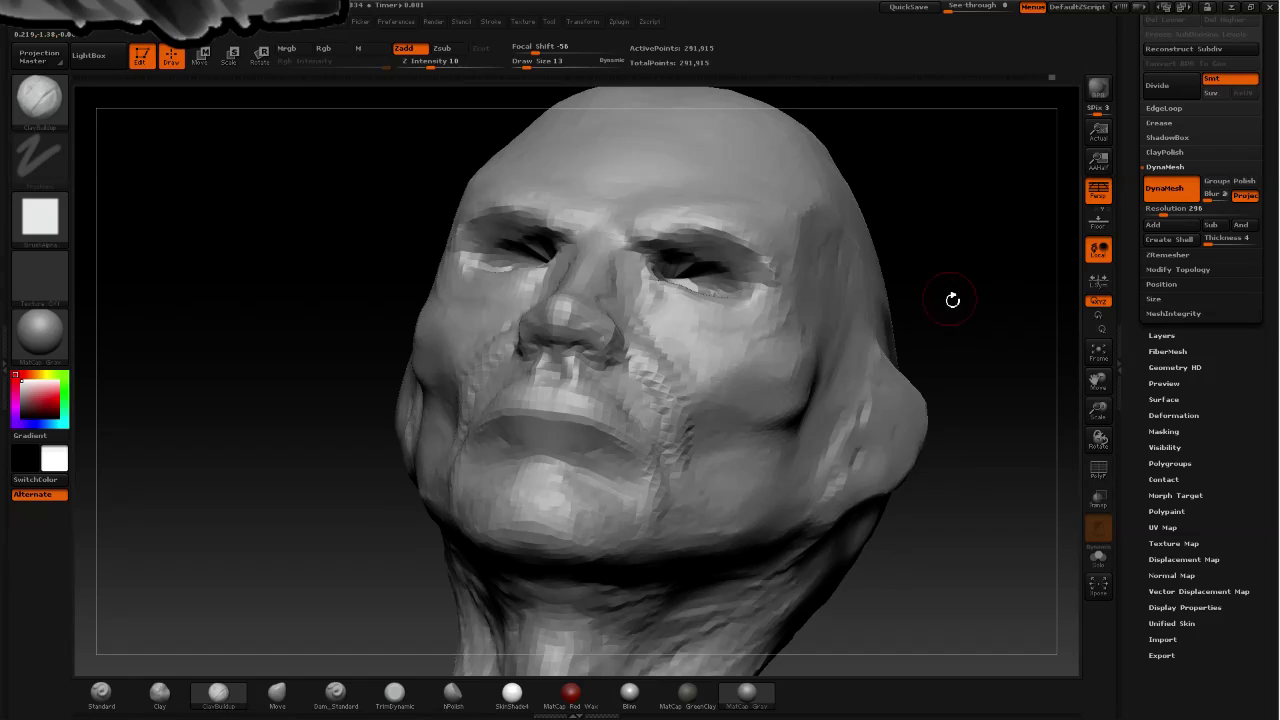
# - Ctrl-paint a mask around the right eye and orbit to another three-quarter angle
pyautogui.press('ctrl')
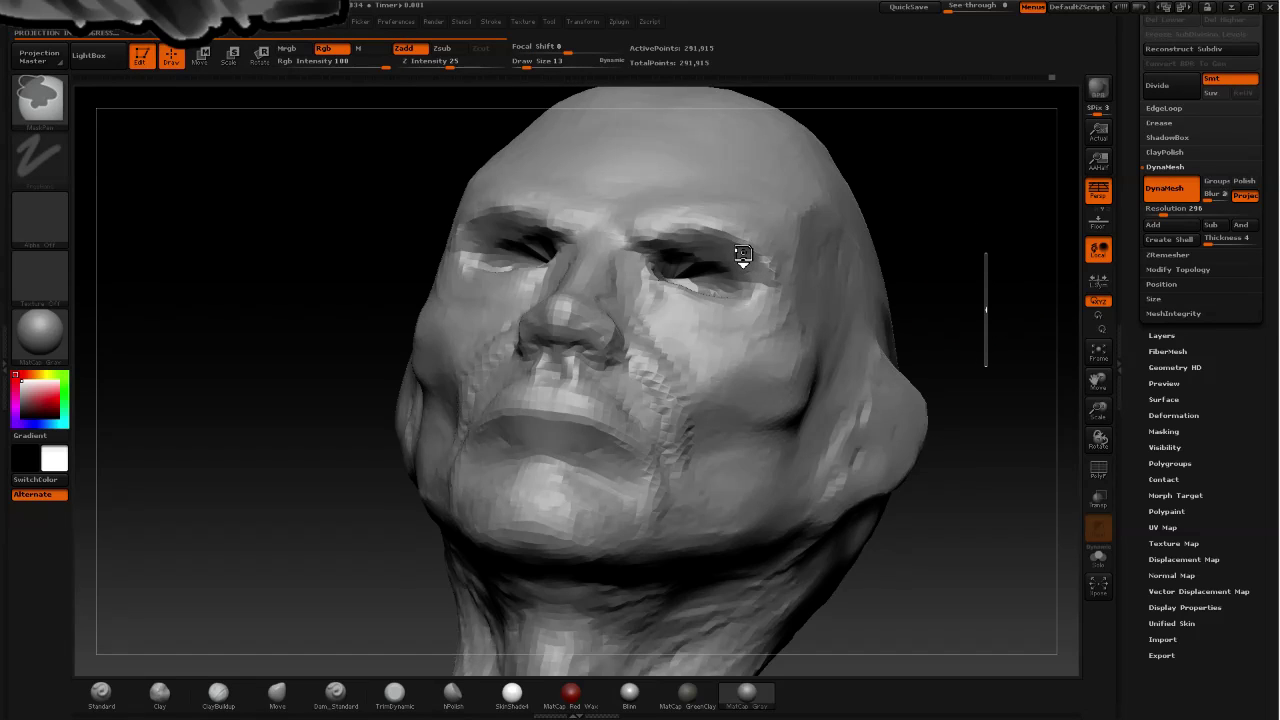
pyautogui.keyDown('ctrl'); pyautogui.moveTo(745, 260); pyautogui.dragTo(743, 252); pyautogui.keyUp('ctrl')
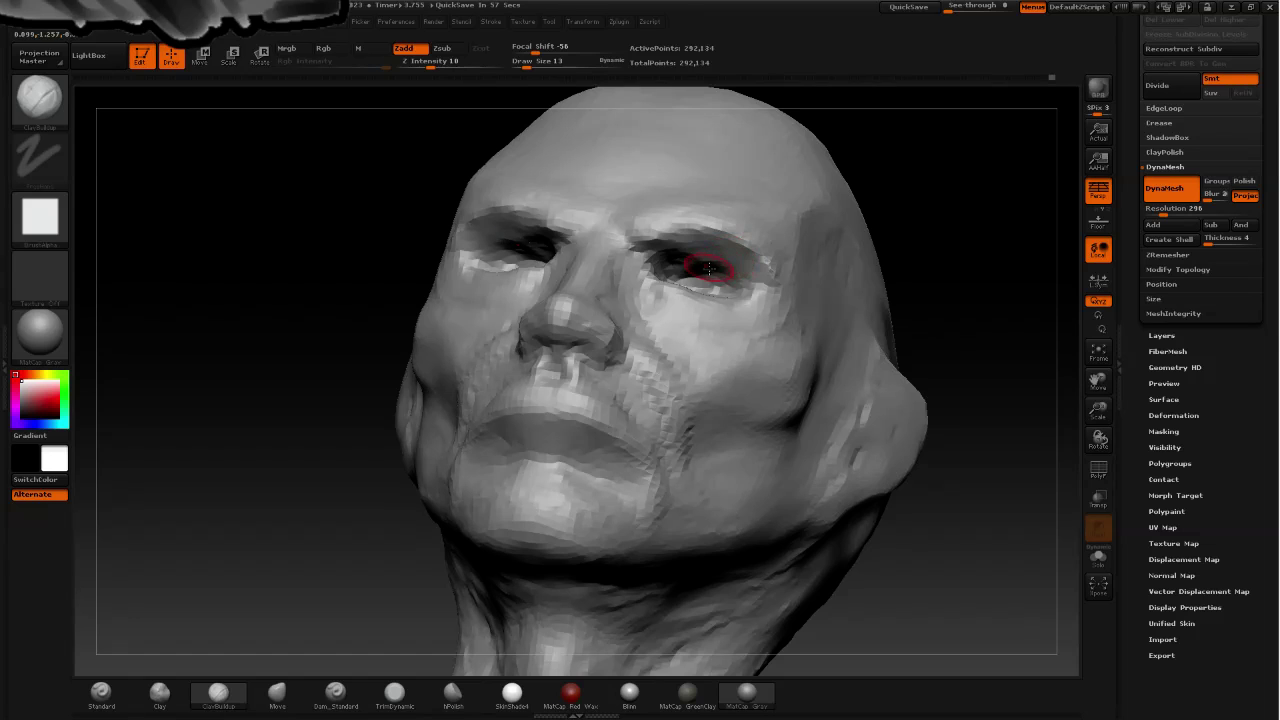
pyautogui.moveTo(949, 244)
pyautogui.mouseDown()
pyautogui.moveTo(350, 291)
pyautogui.moveTo(333, 320)
pyautogui.mouseUp()
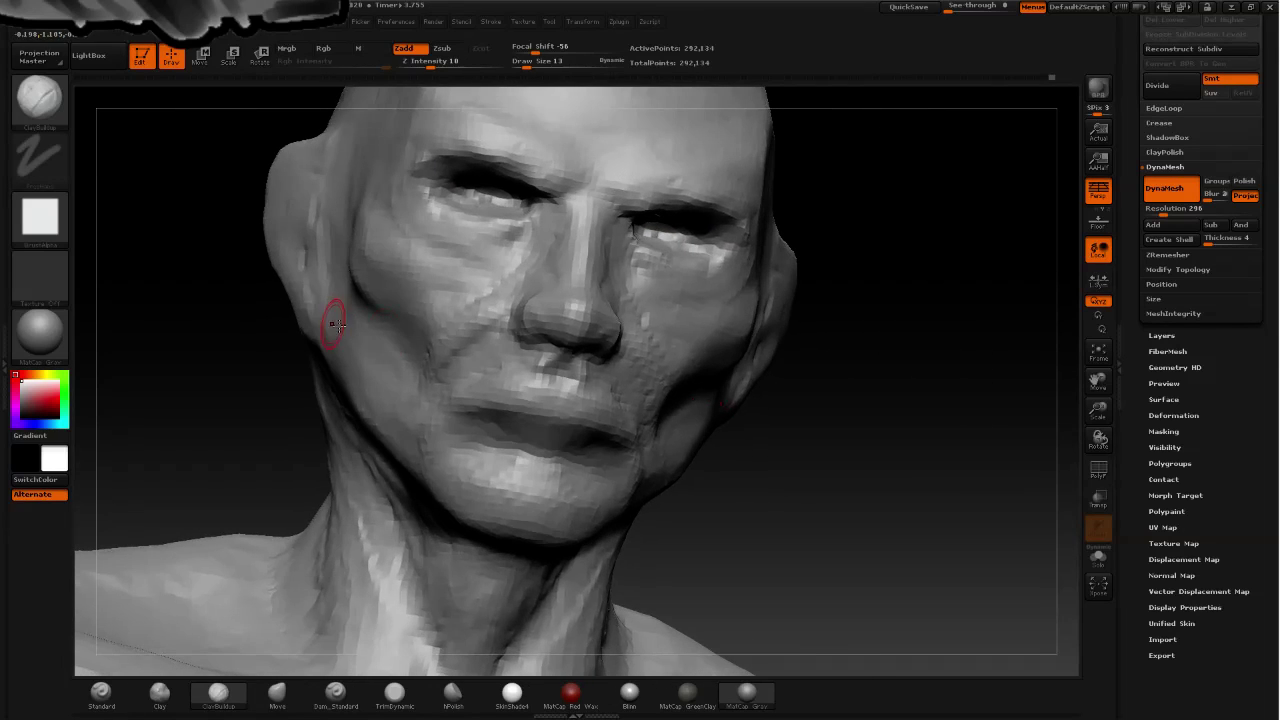
# - Switch to TrimDynamic, reduce the draw size to 15, and orbit to inspect the face and cheek
pyautogui.click(40, 108)
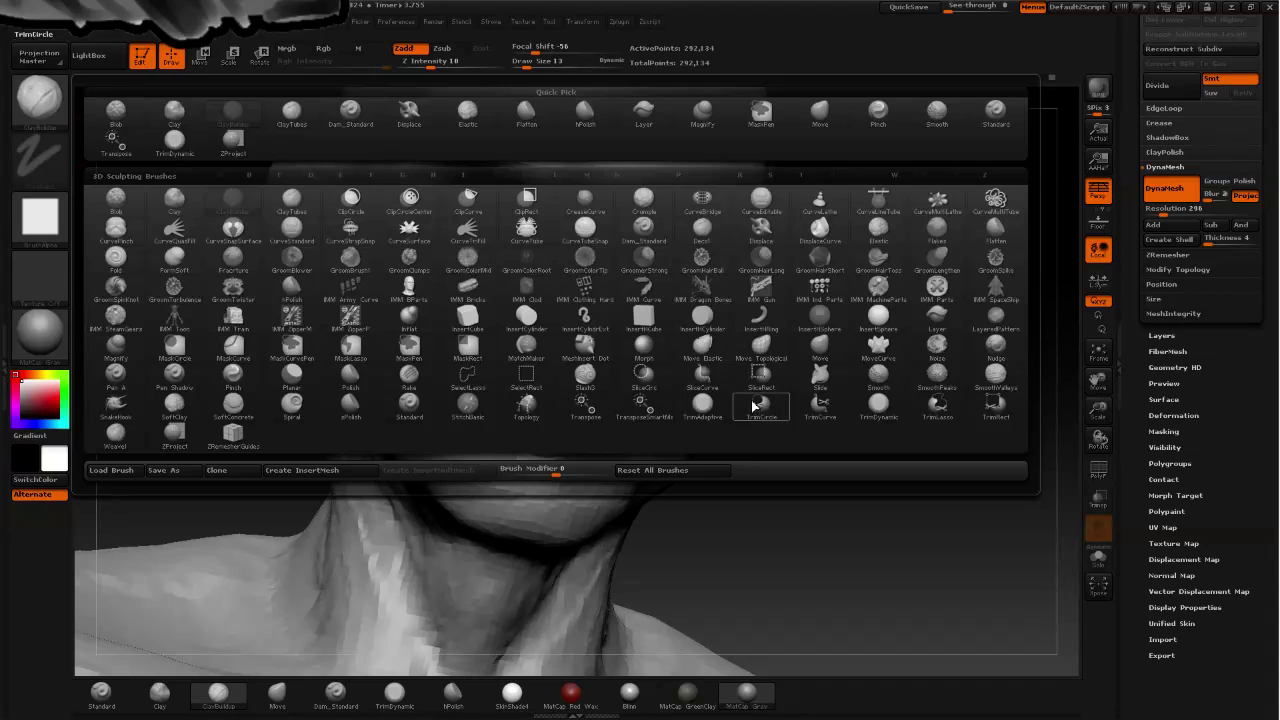
pyautogui.click(884, 405)
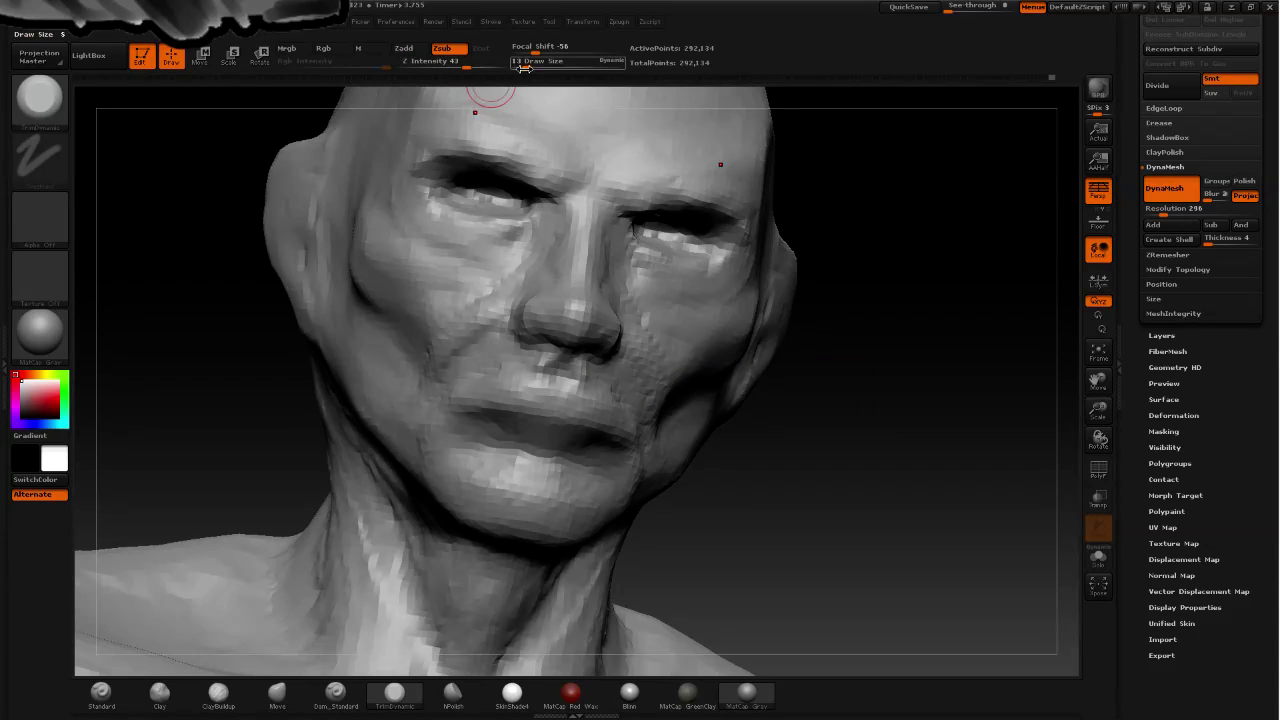
pyautogui.moveTo(525, 66); pyautogui.dragTo(453, 67)
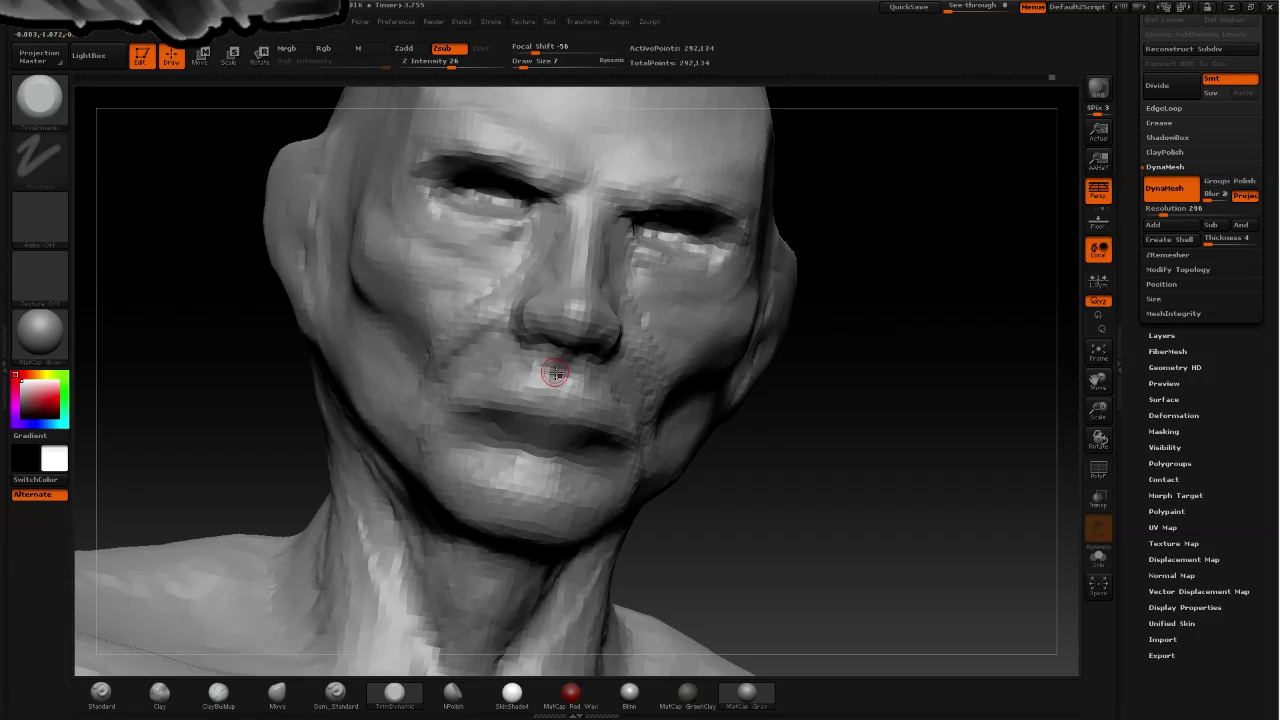
pyautogui.moveTo(820, 457)
pyautogui.mouseDown()
pyautogui.moveTo(371, 360)
pyautogui.moveTo(527, 376)
pyautogui.mouseUp()
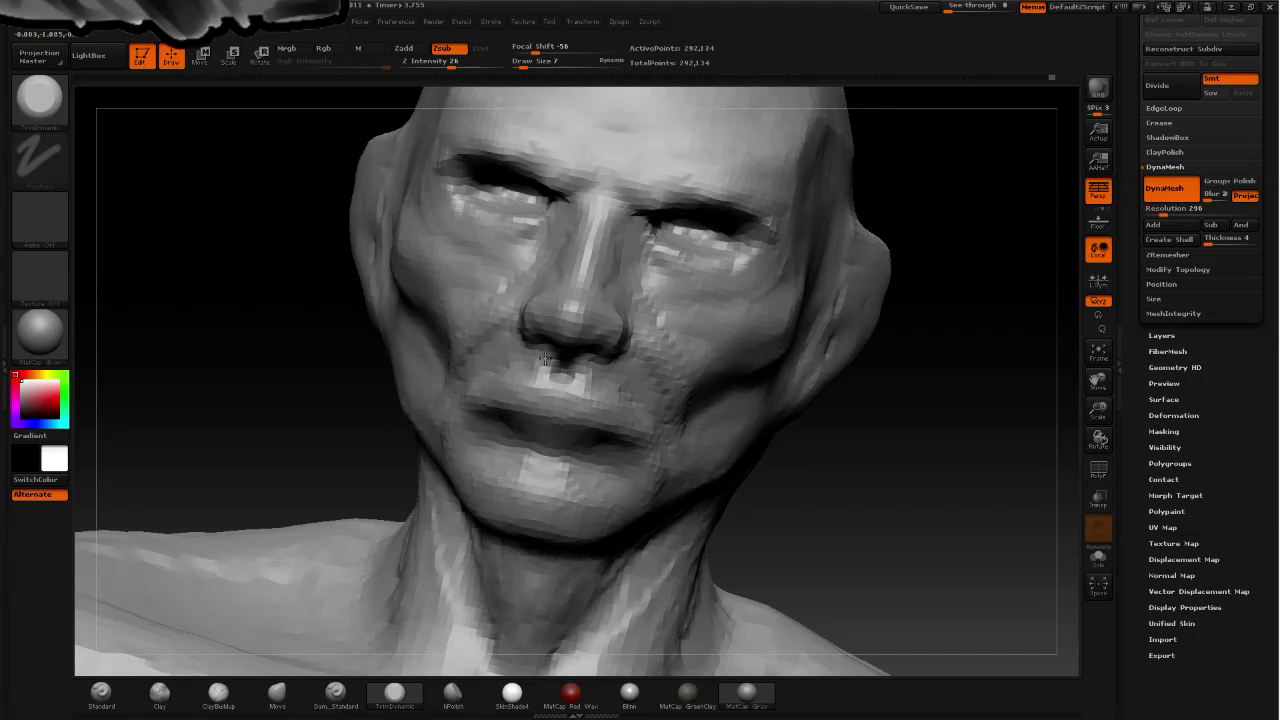
pyautogui.moveTo(253, 305); pyautogui.dragTo(514, 357)
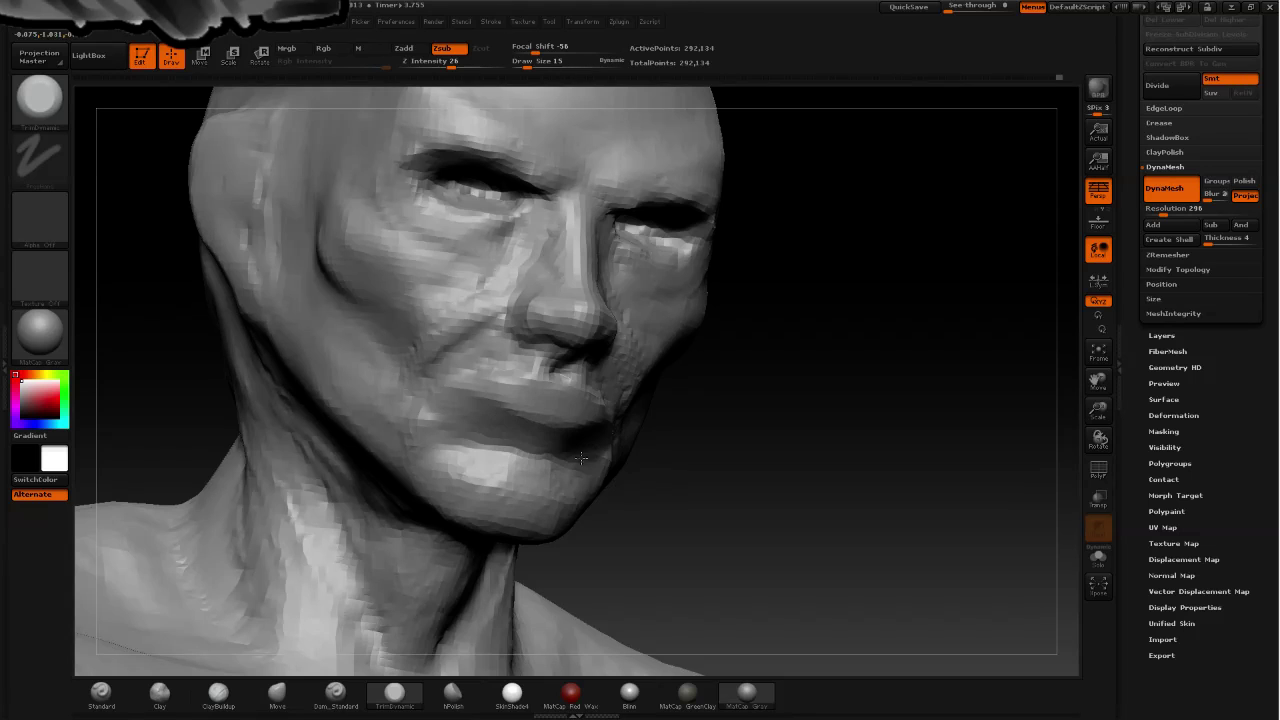
pyautogui.moveTo(765, 493)
pyautogui.mouseDown()
pyautogui.moveTo(751, 462)
pyautogui.moveTo(730, 467)
pyautogui.moveTo(752, 461)
pyautogui.mouseUp()
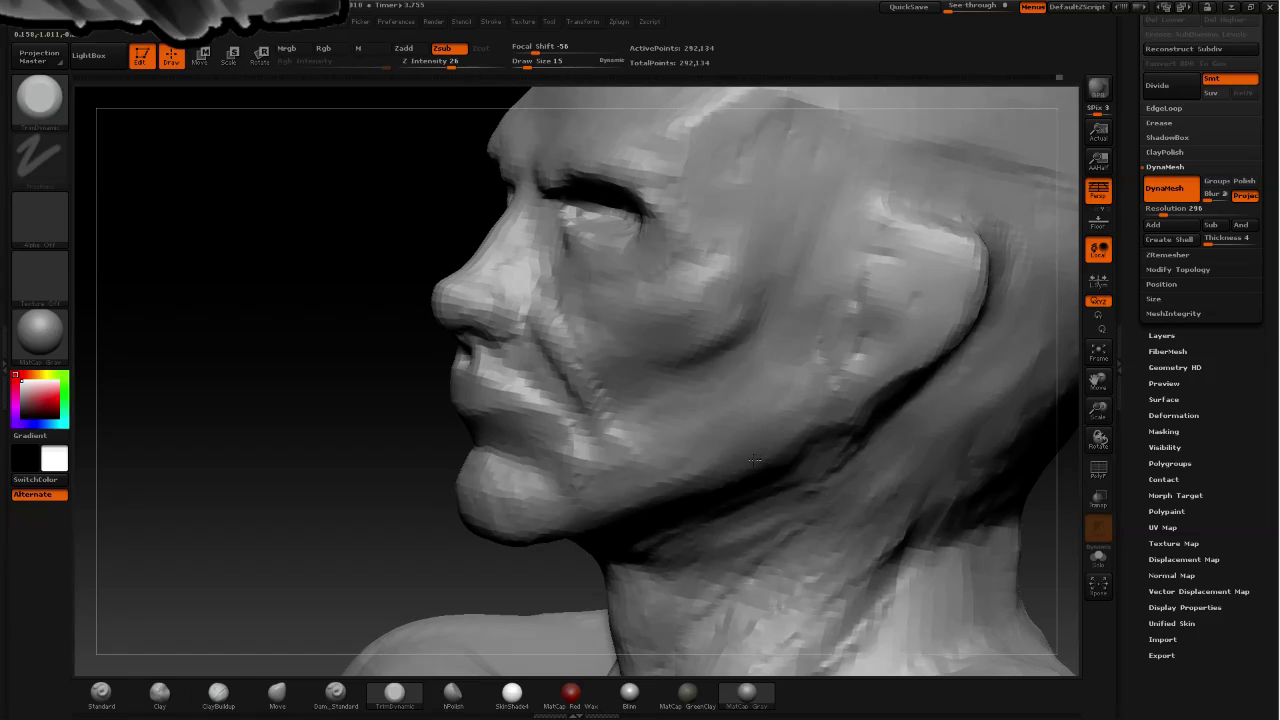
pyautogui.moveTo(751, 461)
pyautogui.mouseDown()
pyautogui.moveTo(806, 491)
pyautogui.moveTo(811, 458)
pyautogui.mouseUp()
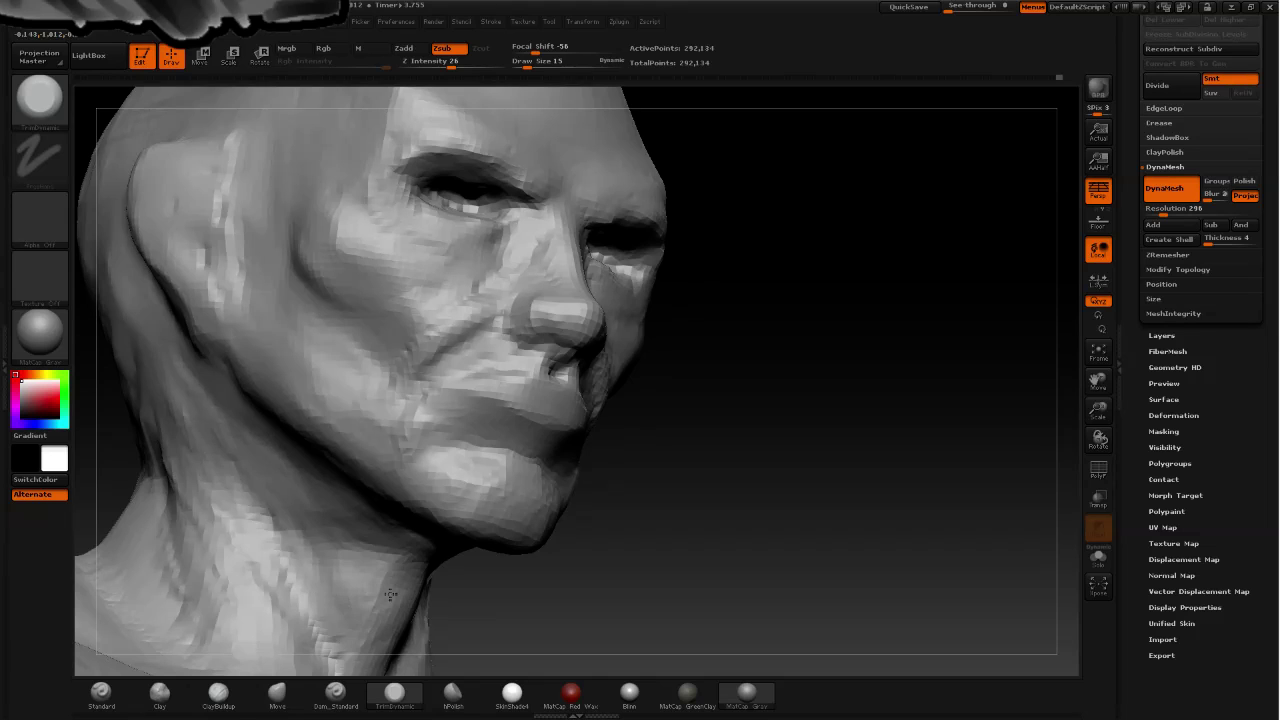
pyautogui.moveTo(657, 563); pyautogui.dragTo(535, 522)
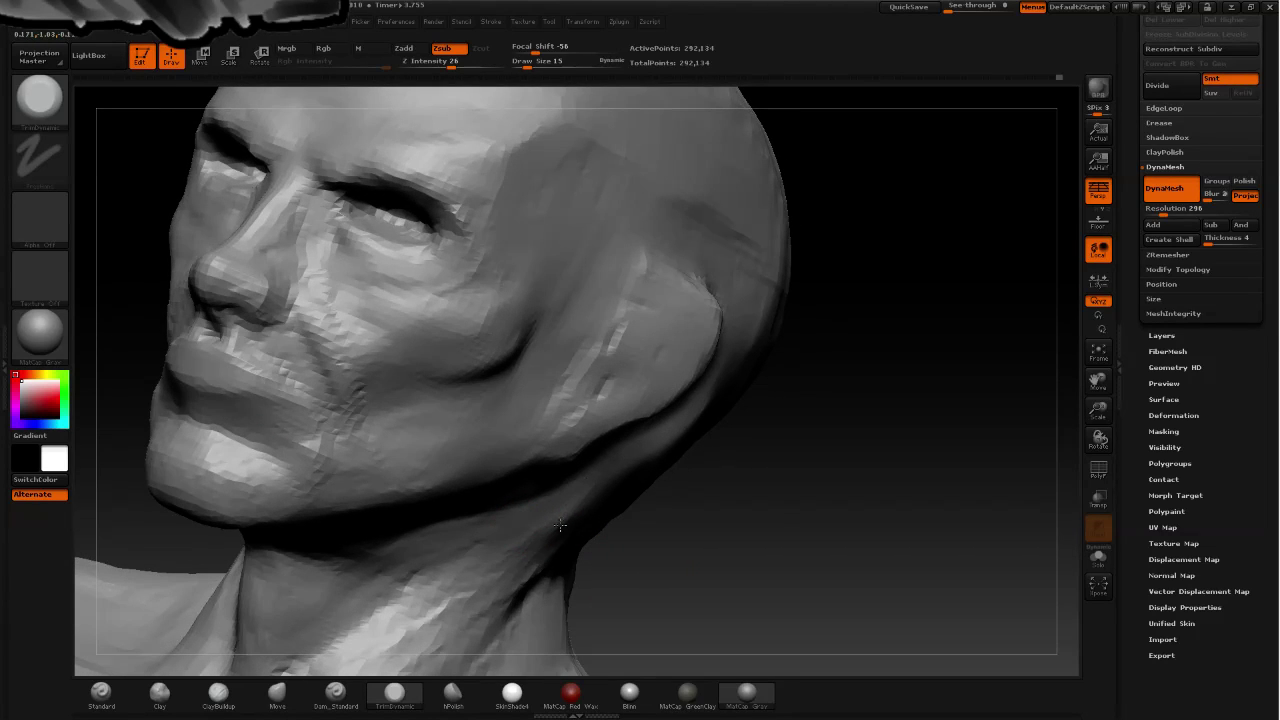
pyautogui.moveTo(723, 567); pyautogui.dragTo(680, 548)
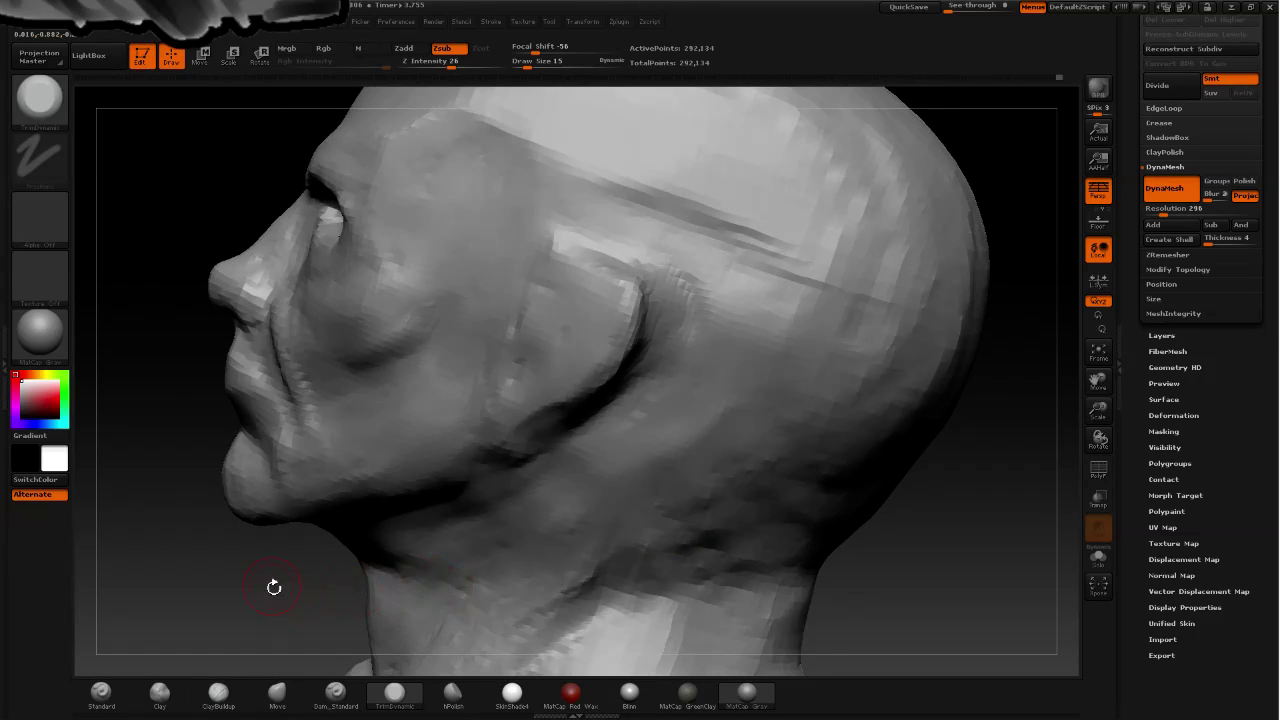
pyautogui.moveTo(274, 587); pyautogui.dragTo(275, 538)
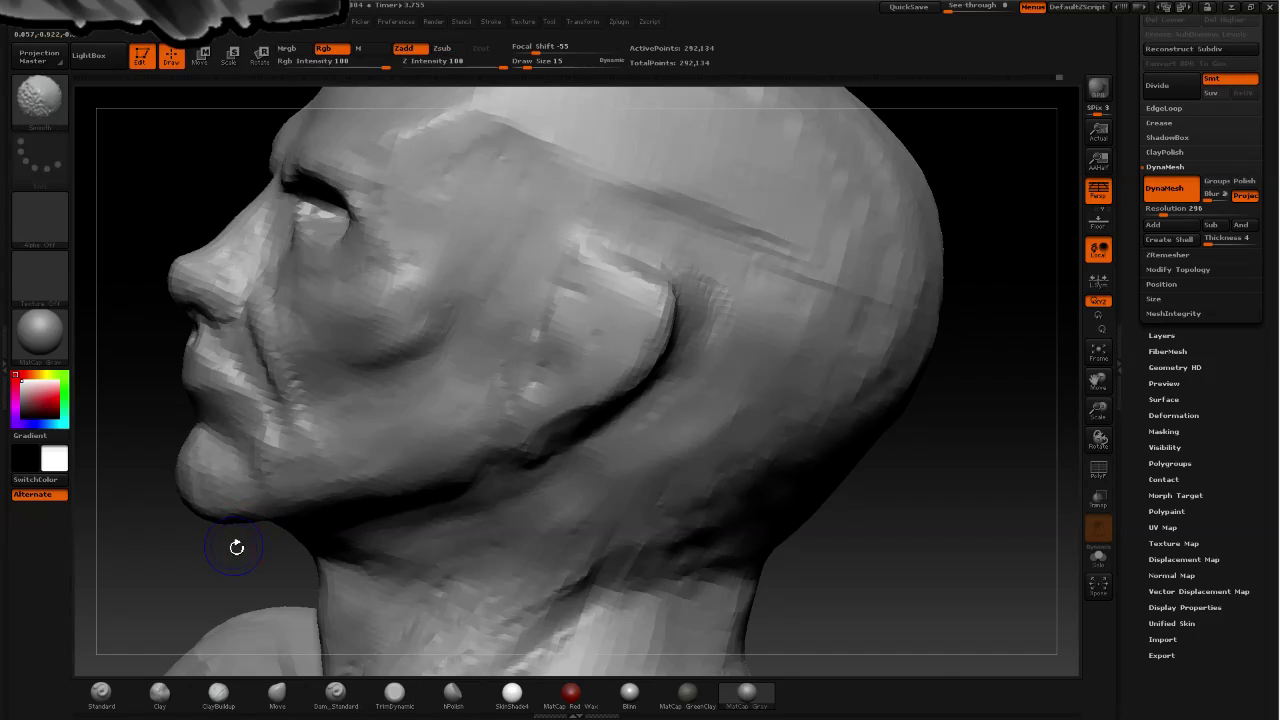
# - Orbit to a side profile and Ctrl-drag a rectangle that masks the whole head
pyautogui.moveTo(237, 546)
pyautogui.mouseDown()
pyautogui.moveTo(209, 562)
pyautogui.moveTo(161, 544)
pyautogui.moveTo(385, 585)
pyautogui.moveTo(210, 514)
pyautogui.moveTo(318, 518)
pyautogui.mouseUp()
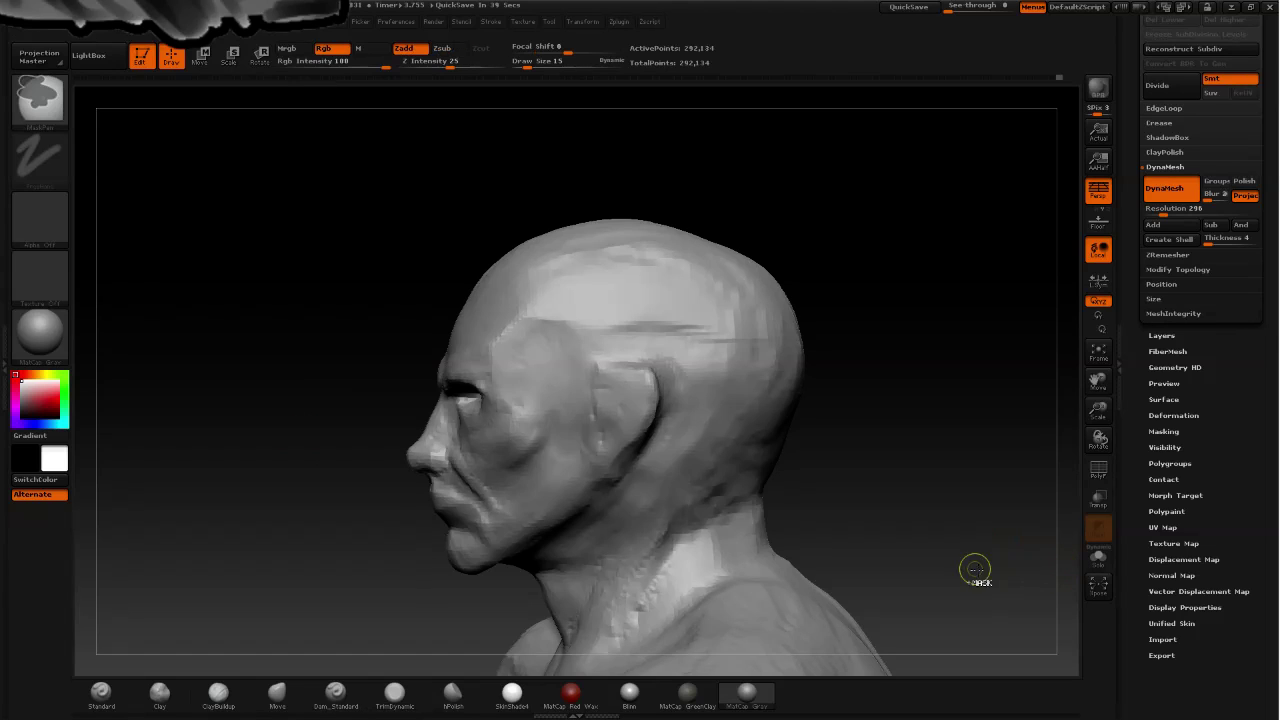
pyautogui.moveTo(976, 610)
pyautogui.keyDown('ctrl'); pyautogui.mouseDown()
pyautogui.moveTo(342, 216)
pyautogui.moveTo(314, 162)
pyautogui.mouseUp(); pyautogui.keyUp('ctrl')
# - Switch to Transpose Move and test lifting the head mesh, undoing each distortion with Ctrl+Z
pyautogui.keyDown('ctrl'); pyautogui.click(316, 360); pyautogui.keyUp('ctrl')
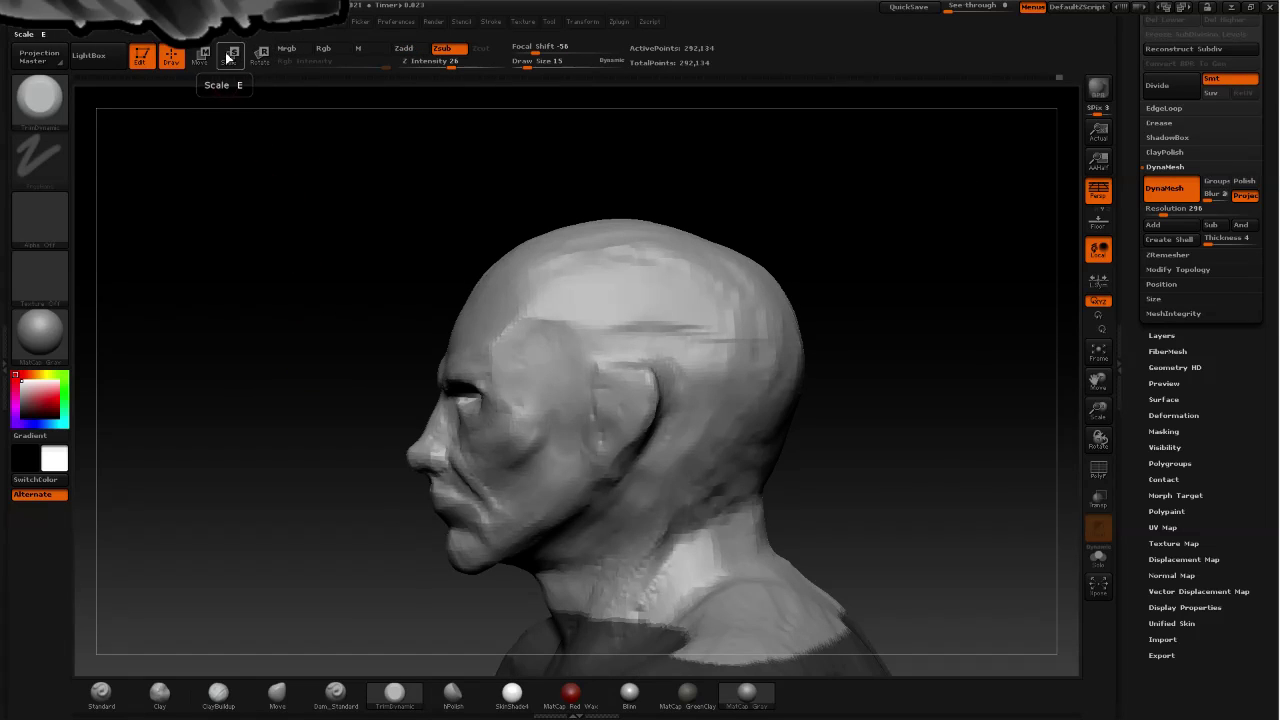
pyautogui.click(200, 55)
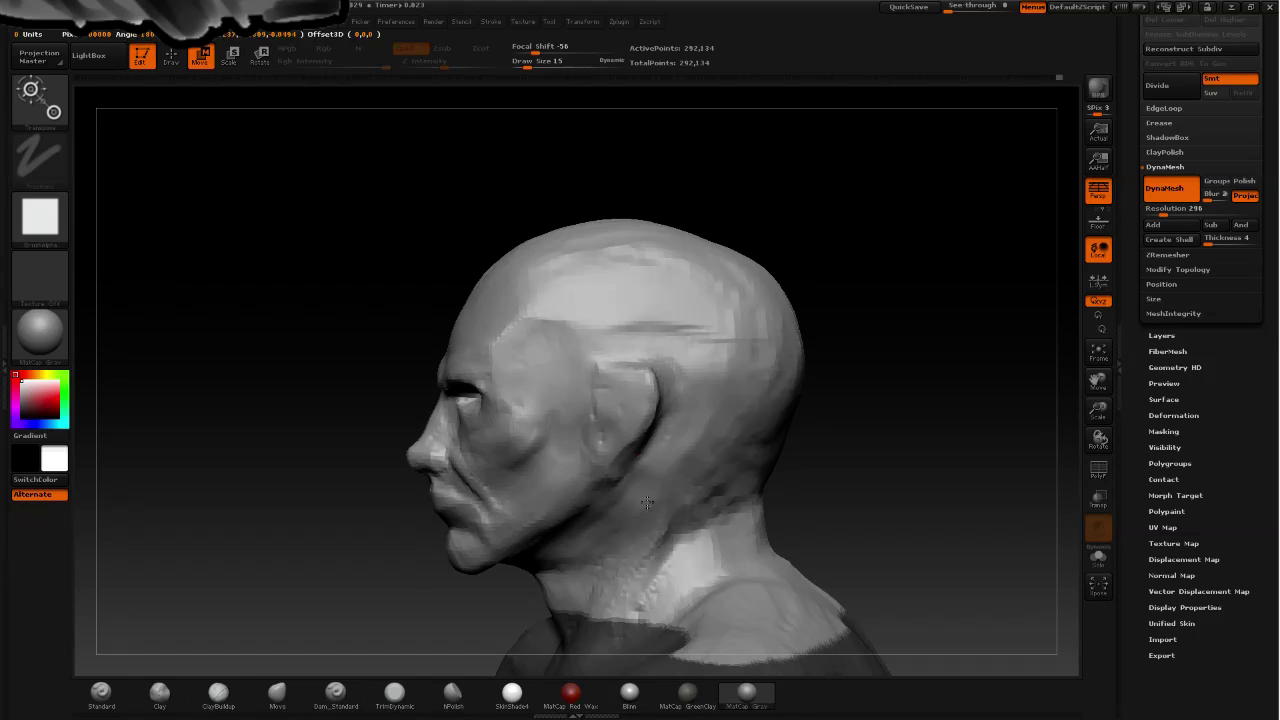
pyautogui.moveTo(645, 500); pyautogui.dragTo(636, 206)
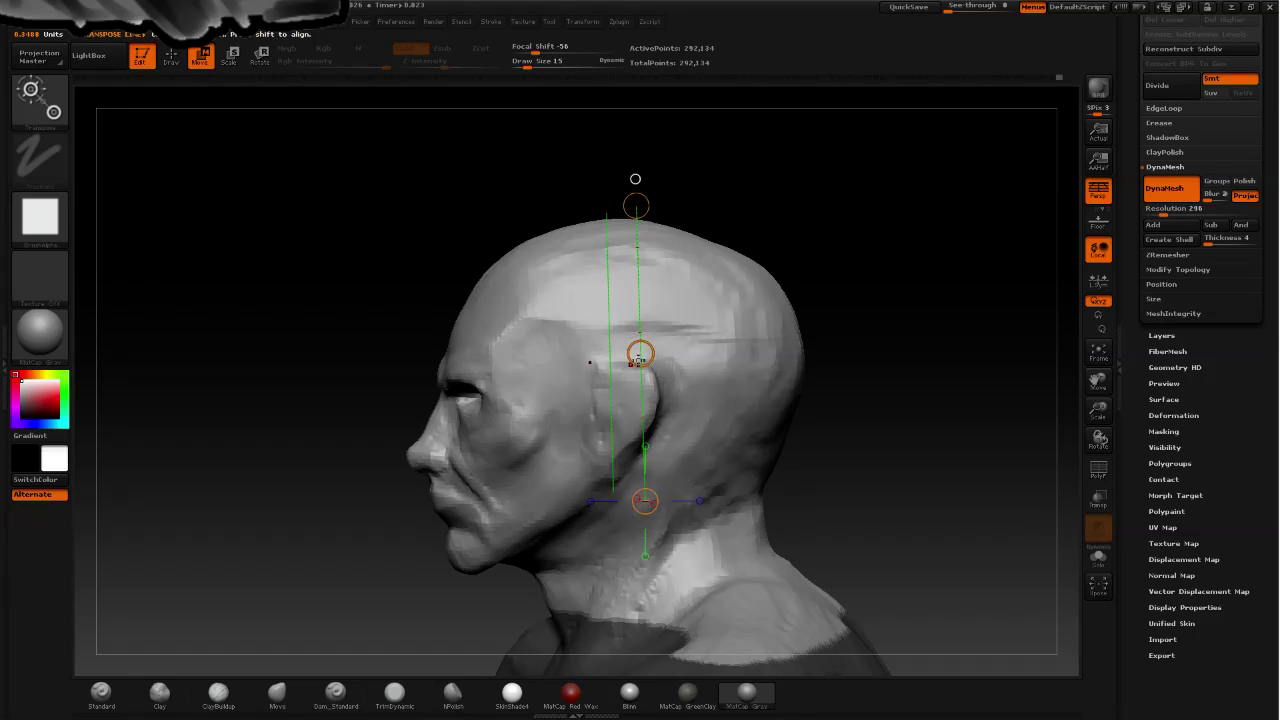
pyautogui.moveTo(641, 351); pyautogui.dragTo(627, 338)
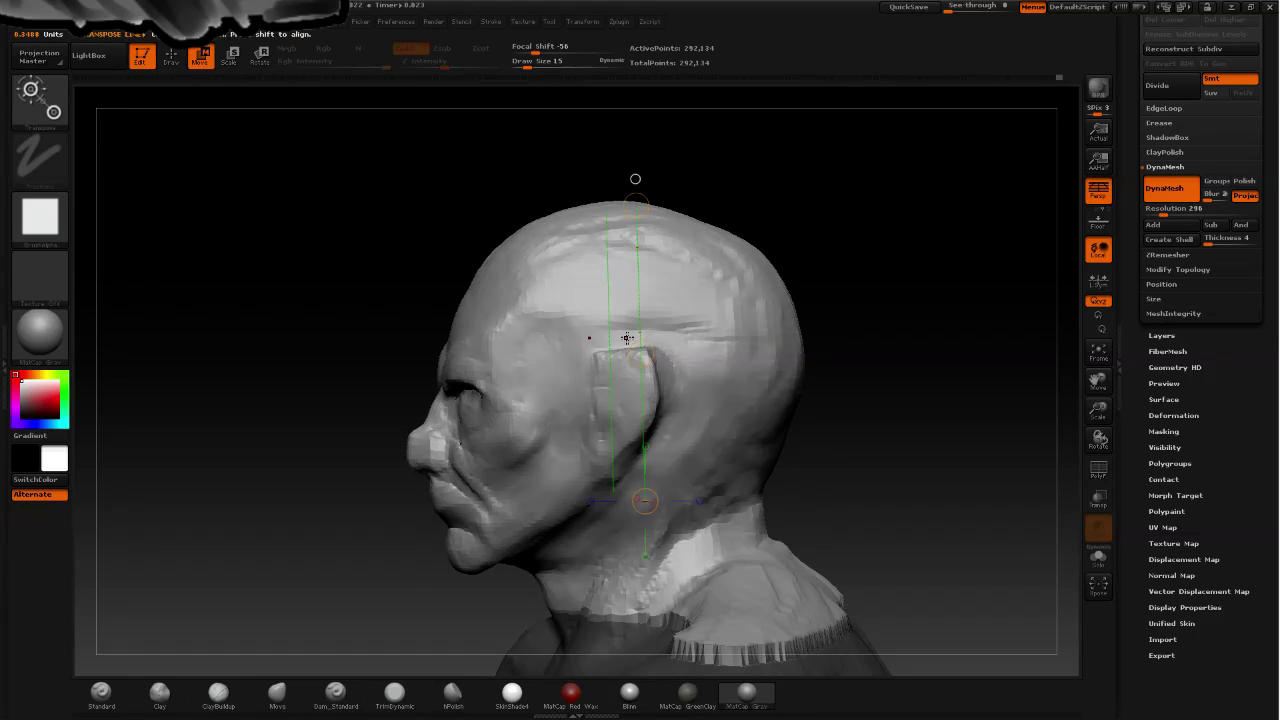
pyautogui.hotkey('ctrl', 'z')
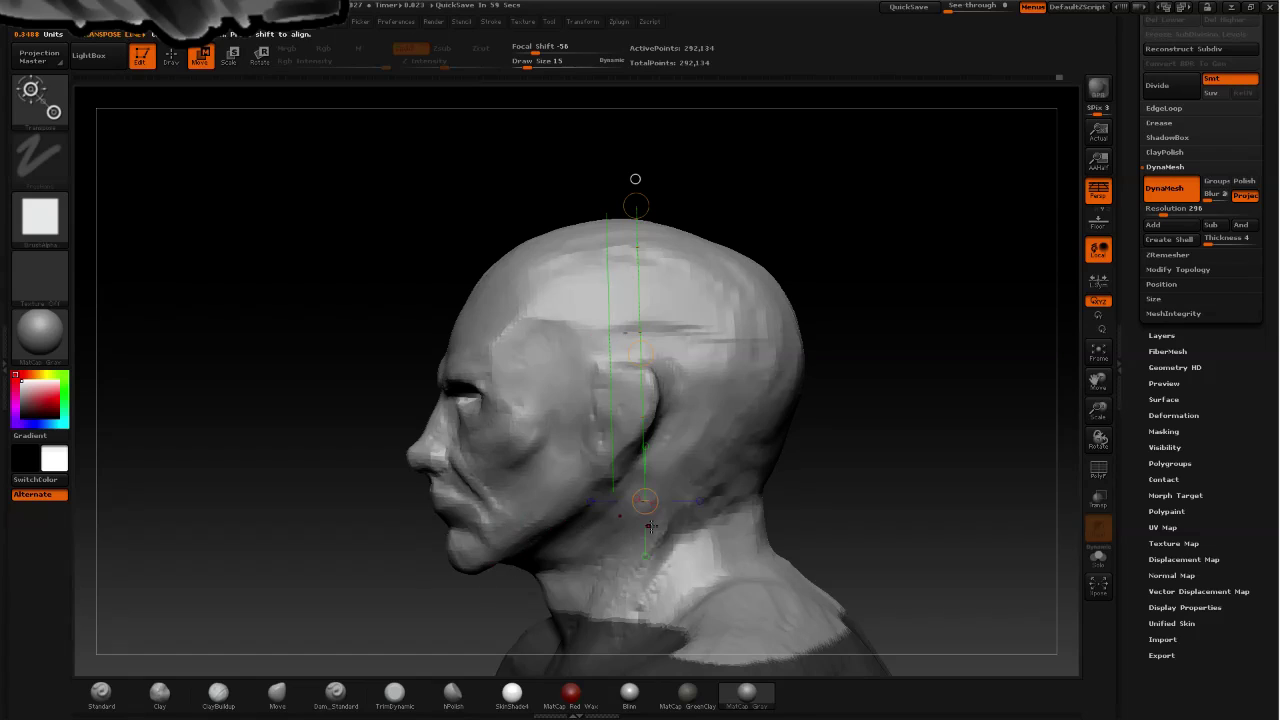
pyautogui.moveTo(645, 500); pyautogui.dragTo(641, 486)
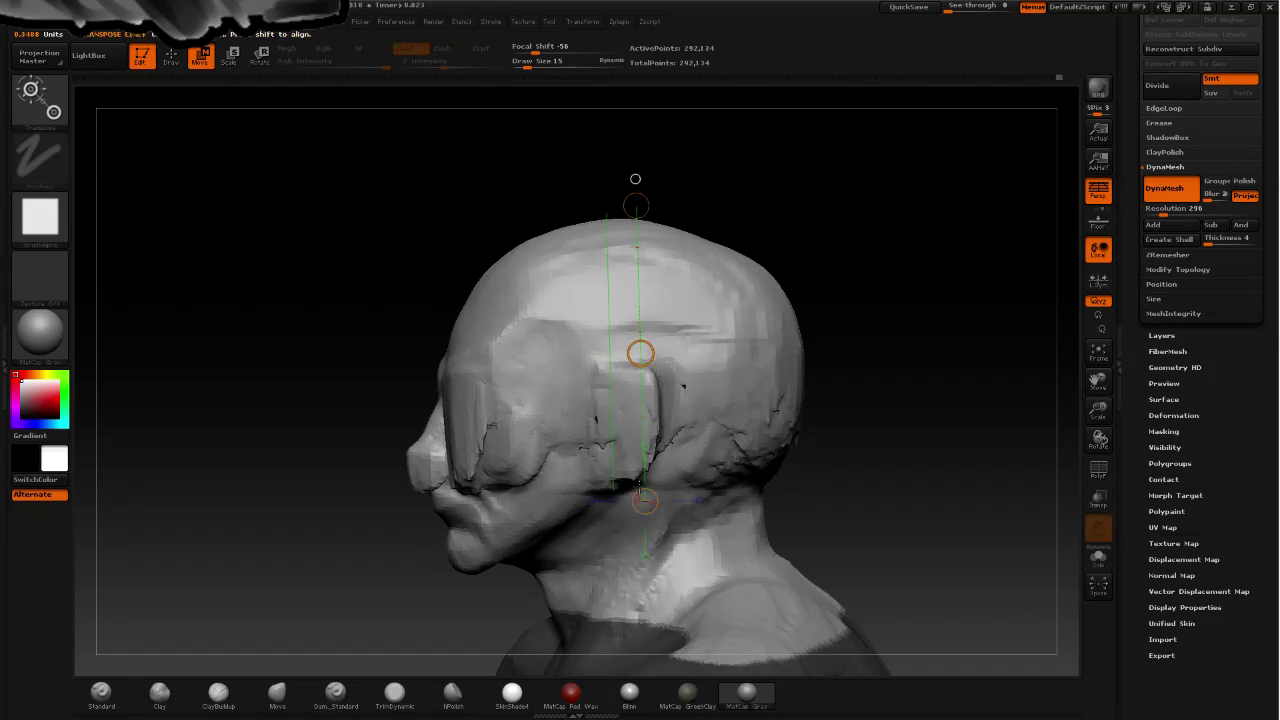
pyautogui.hotkey('ctrl', 'z')
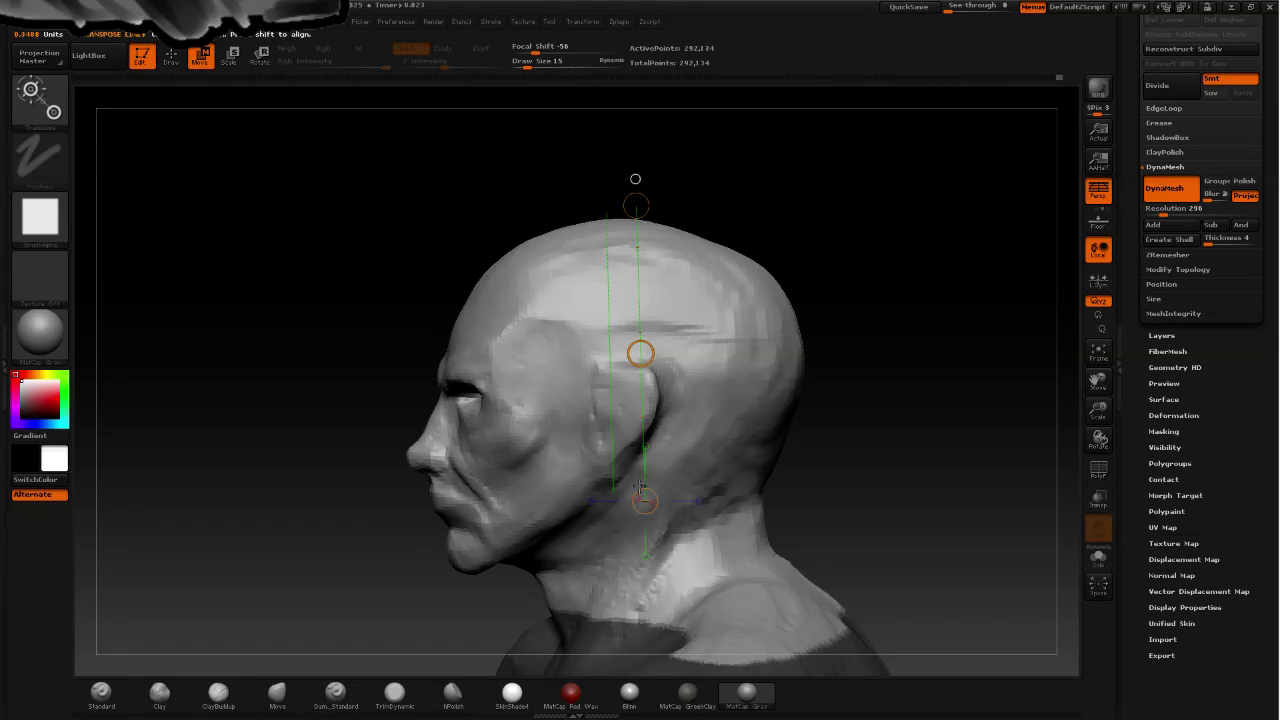
pyautogui.moveTo(639, 487); pyautogui.dragTo(607, 480)
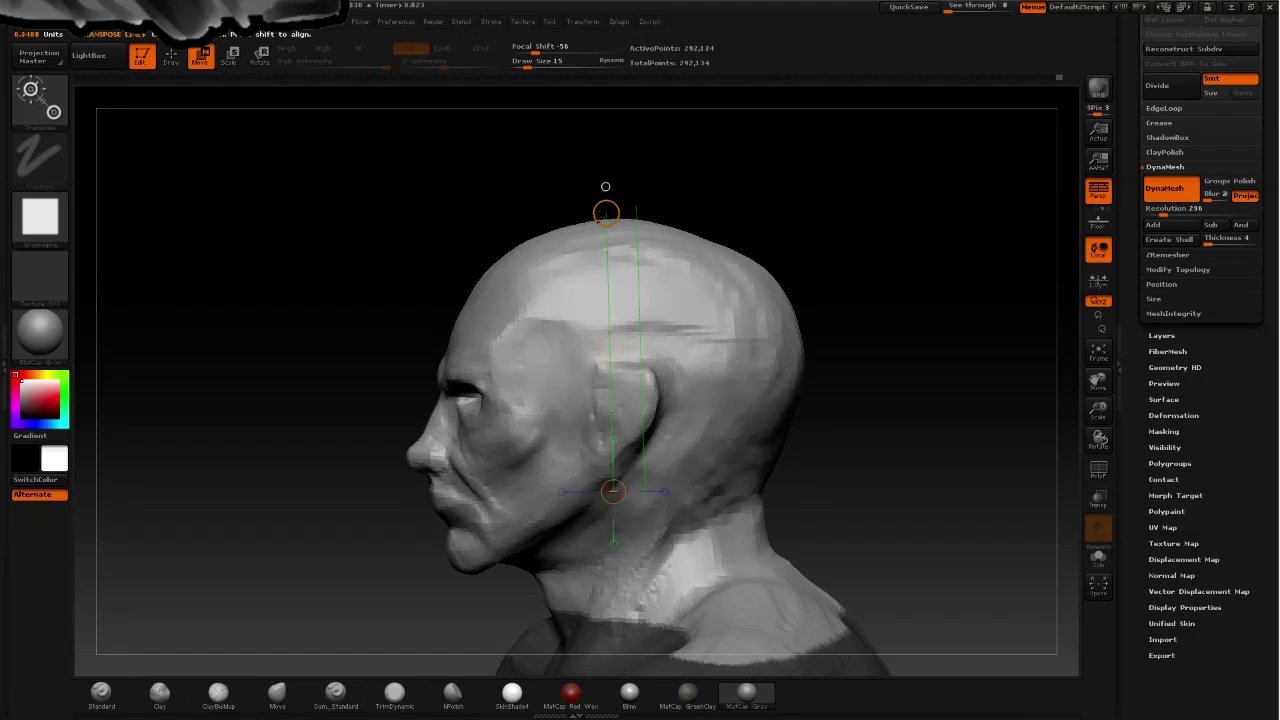
pyautogui.moveTo(606, 213)
pyautogui.mouseDown()
pyautogui.moveTo(636, 205)
pyautogui.moveTo(622, 201)
pyautogui.mouseUp()
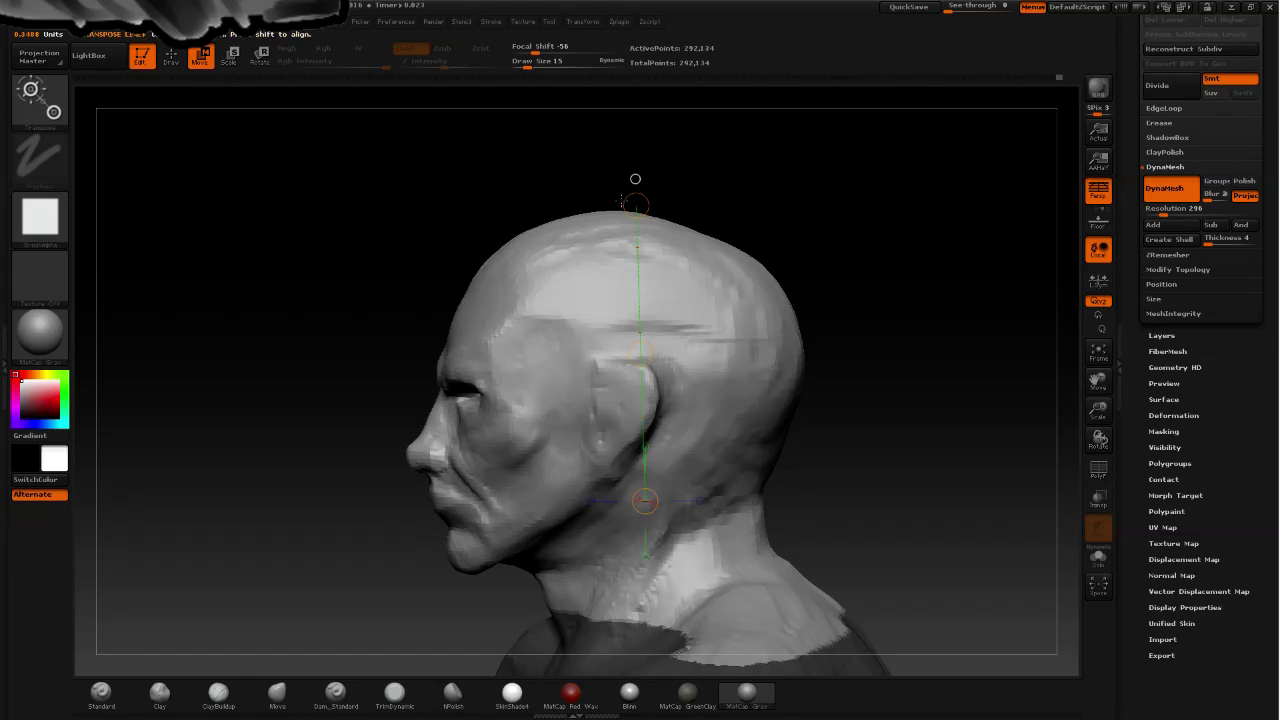
pyautogui.hotkey('ctrl', 'z')
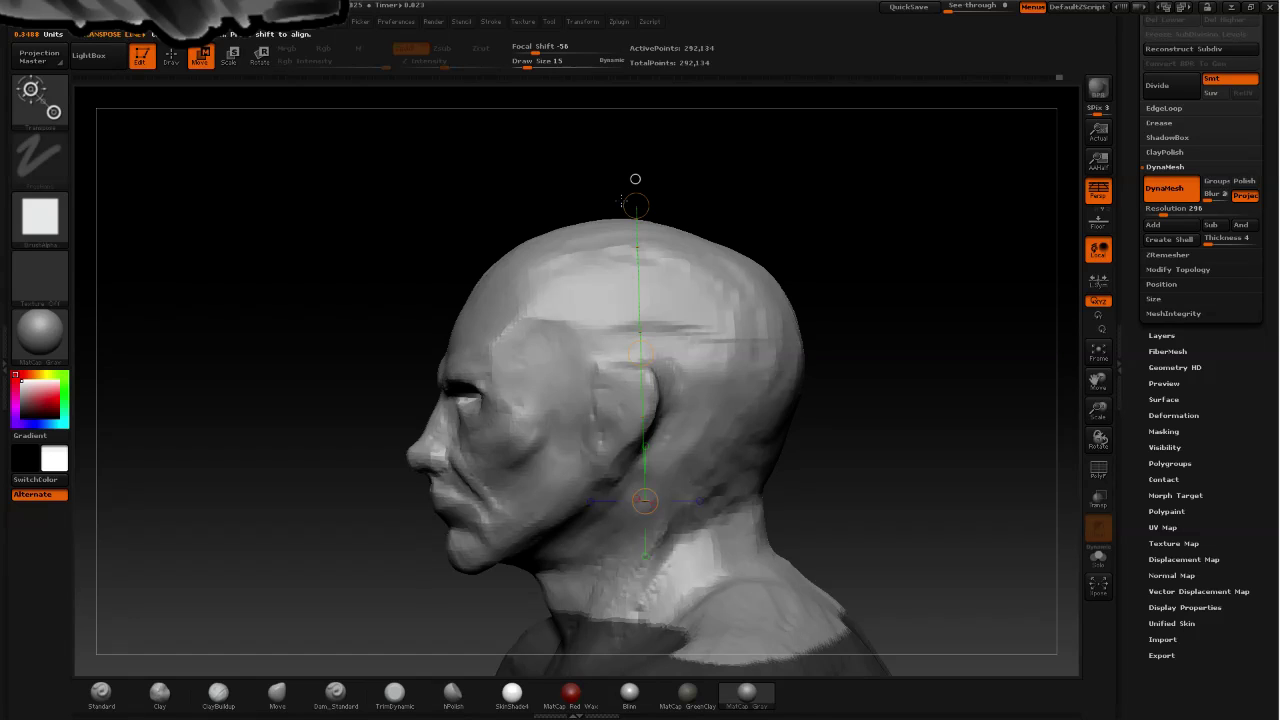
# - Reorient the view and retry moving the skull and face, undoing the stretch
pyautogui.moveTo(320, 470)
pyautogui.mouseDown()
pyautogui.moveTo(345, 296)
pyautogui.moveTo(297, 406)
pyautogui.mouseUp()
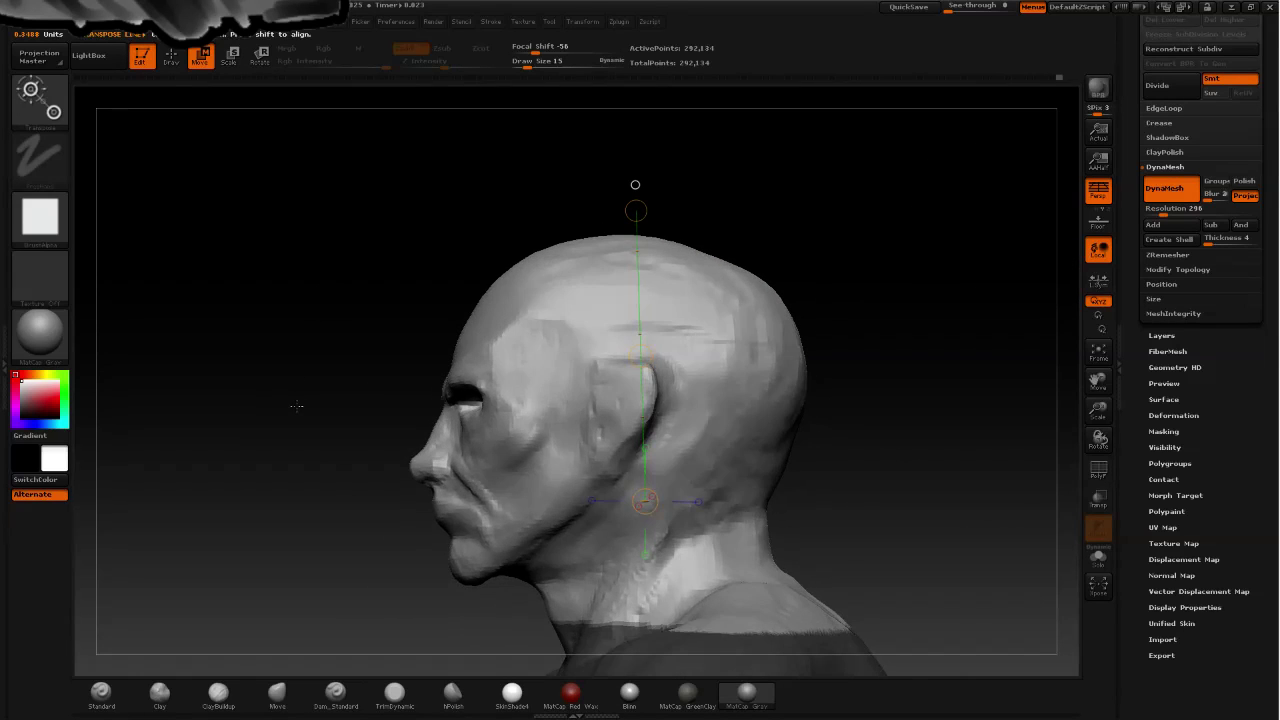
pyautogui.moveTo(641, 356); pyautogui.dragTo(616, 331)
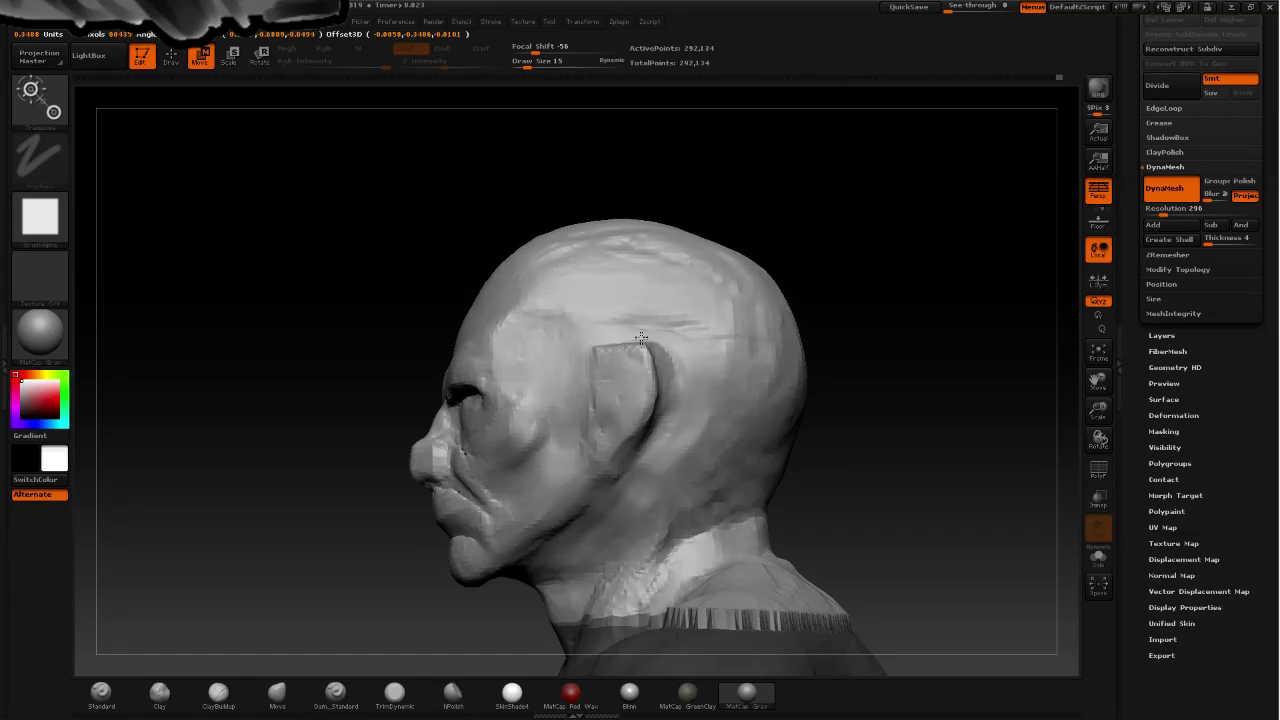
pyautogui.hotkey('ctrl', 'z')
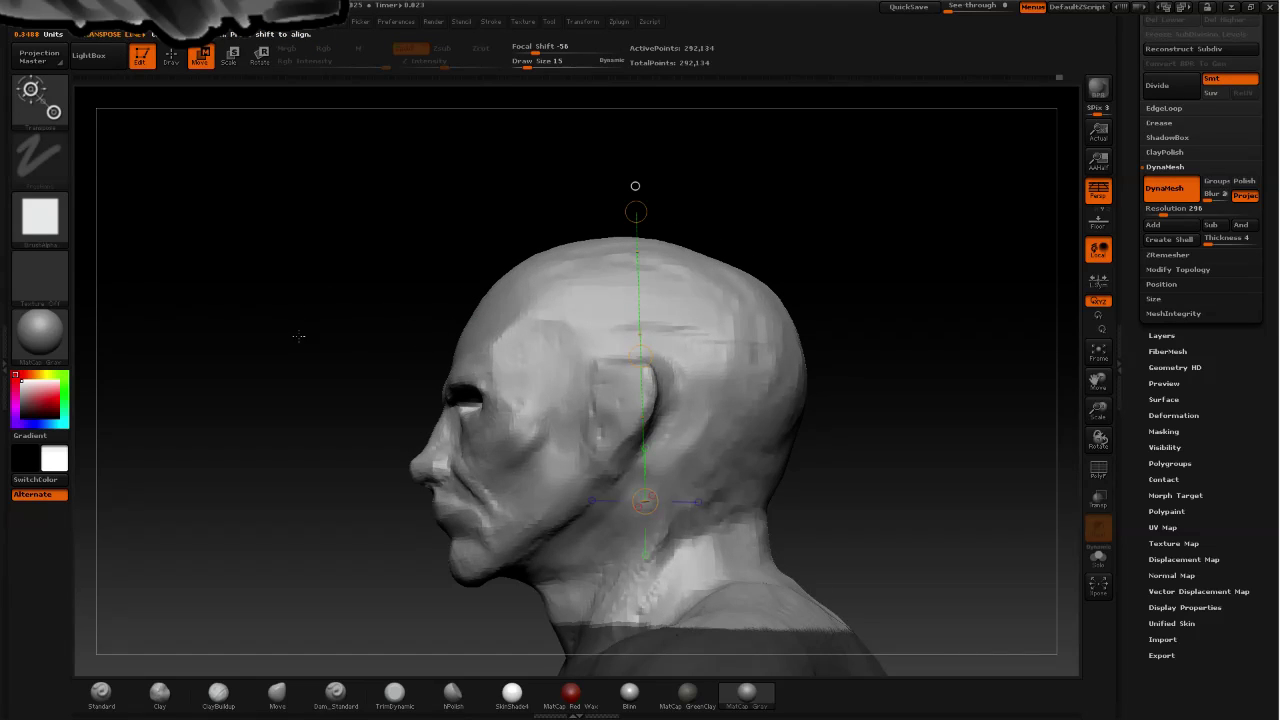
pyautogui.moveTo(298, 336); pyautogui.dragTo(363, 346)
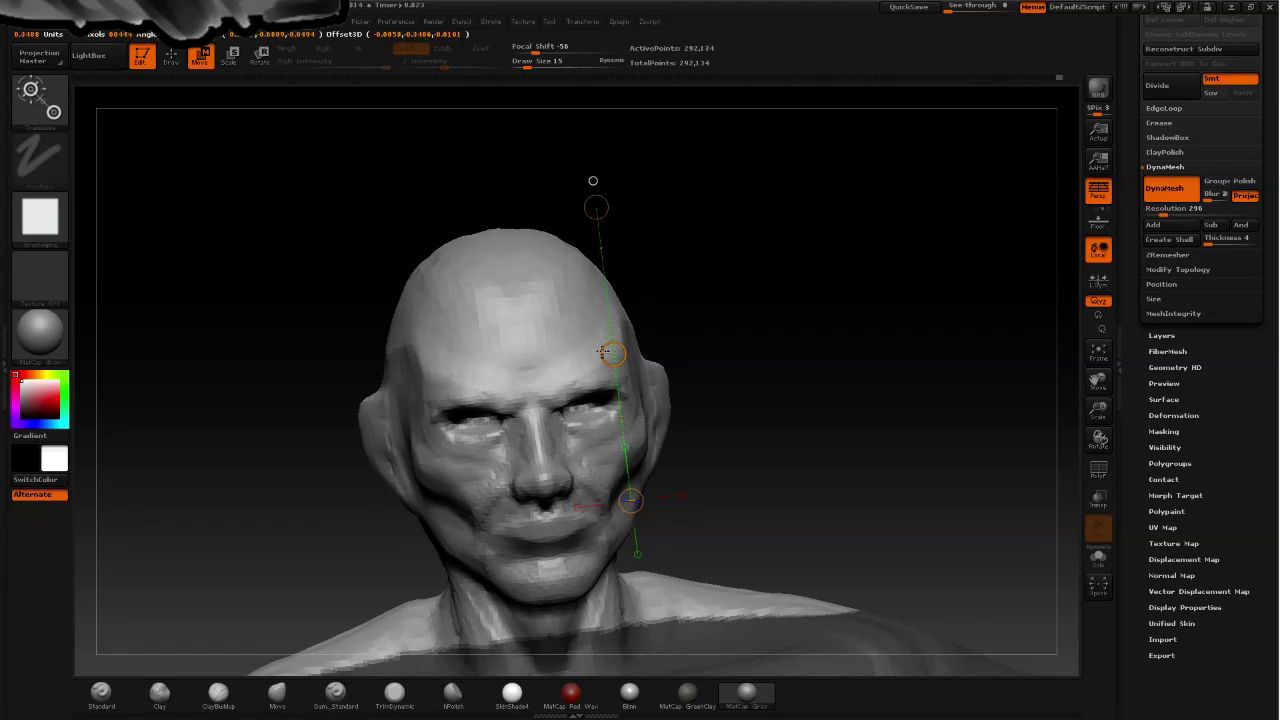
pyautogui.moveTo(603, 352)
pyautogui.mouseDown()
pyautogui.moveTo(514, 381)
pyautogui.moveTo(517, 410)
pyautogui.mouseUp()
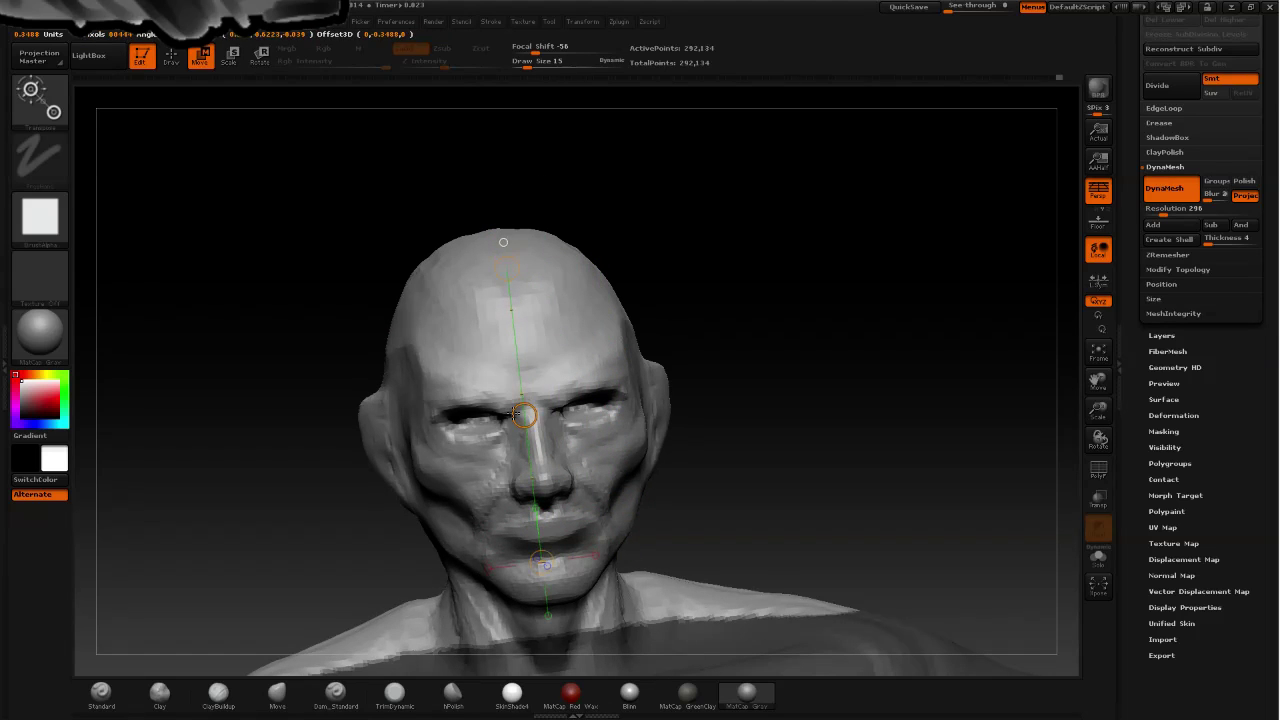
pyautogui.moveTo(757, 363)
pyautogui.mouseDown()
pyautogui.moveTo(717, 374)
pyautogui.moveTo(760, 372)
pyautogui.mouseUp()
pyautogui.hotkey('ctrl', 'z')
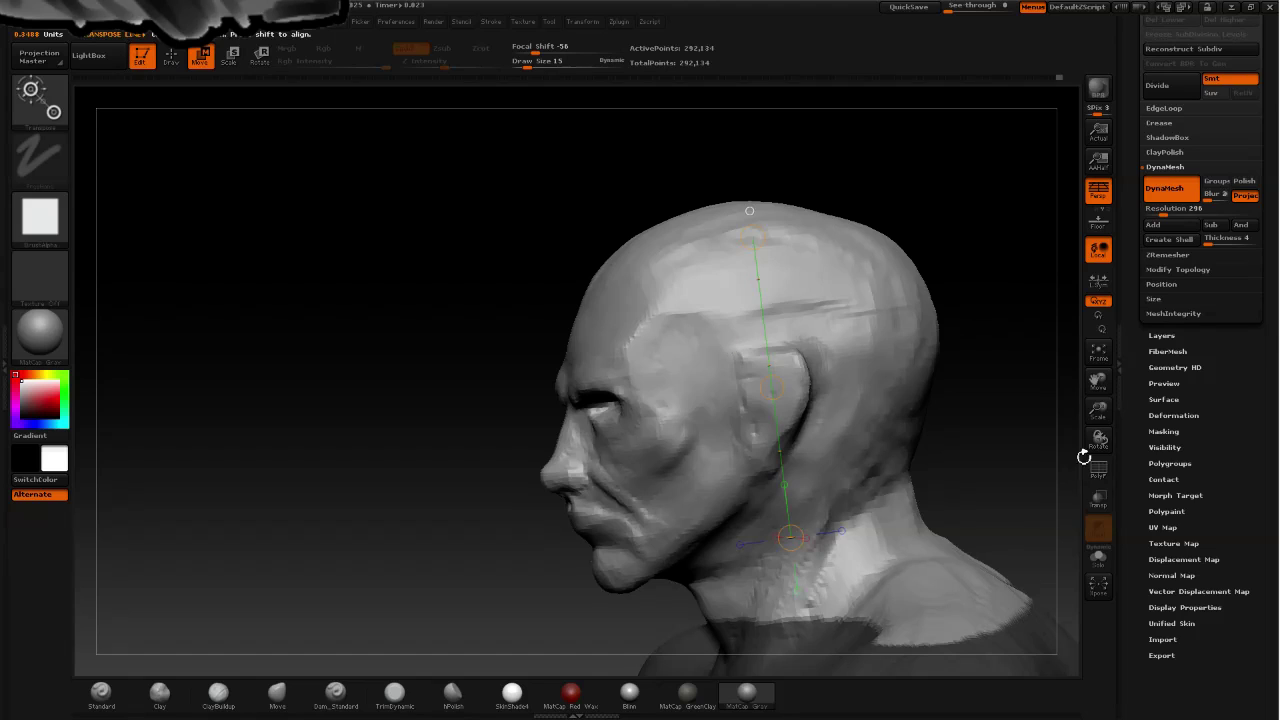
# - Clear the mask from Tool > Masking and turn the head back to an upright profile
pyautogui.scroll(1, 1132, 445)
pyautogui.click(1155, 435)
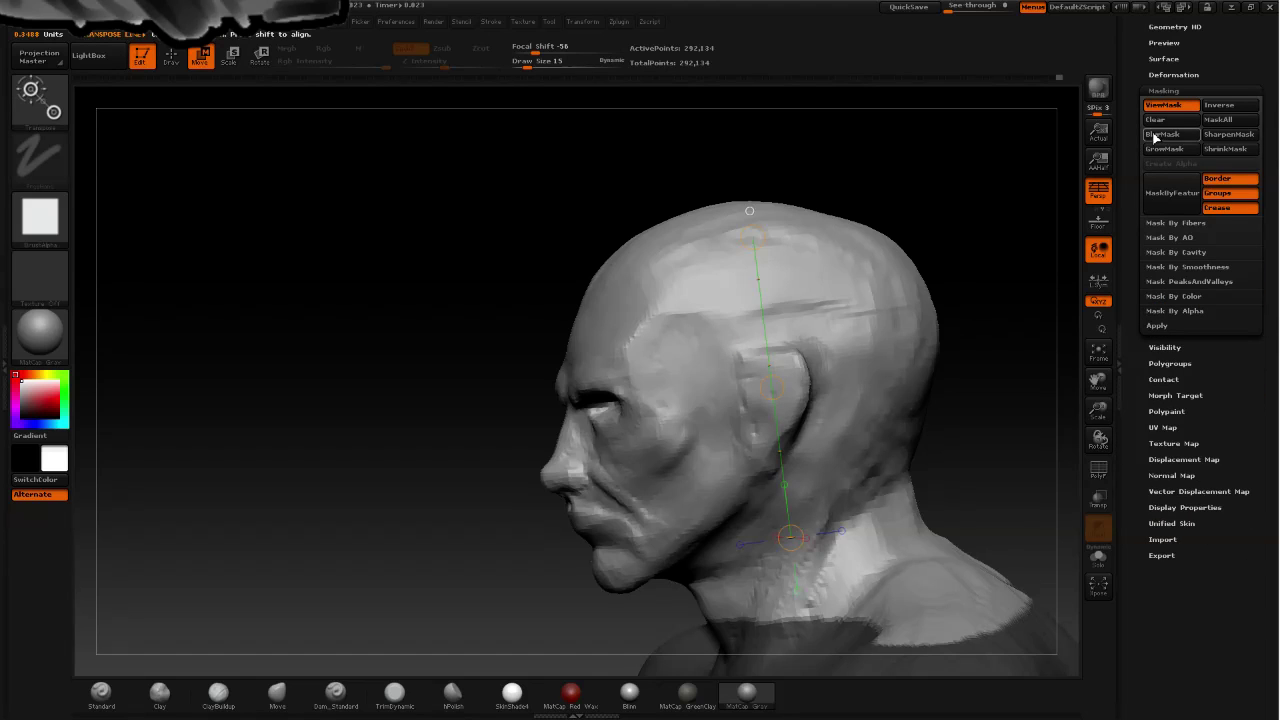
pyautogui.click(1162, 120)
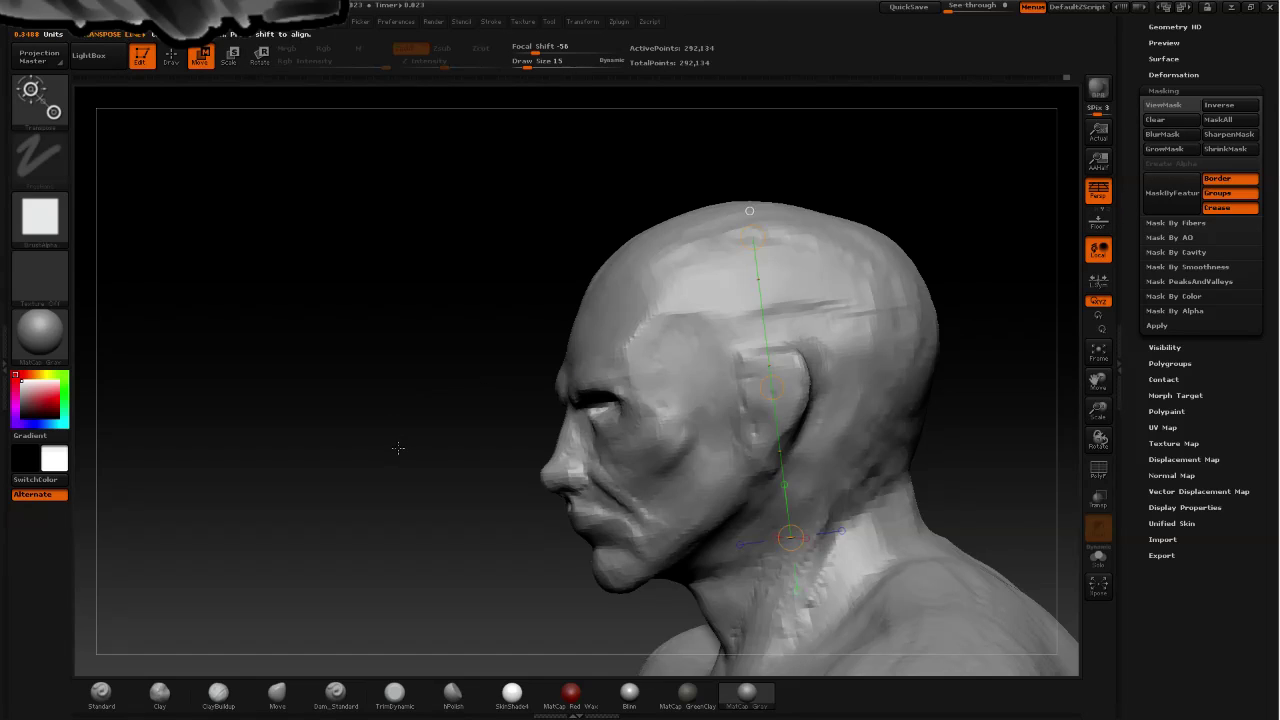
pyautogui.moveTo(415, 430)
pyautogui.mouseDown()
pyautogui.moveTo(422, 402)
pyautogui.moveTo(294, 394)
pyautogui.mouseUp()
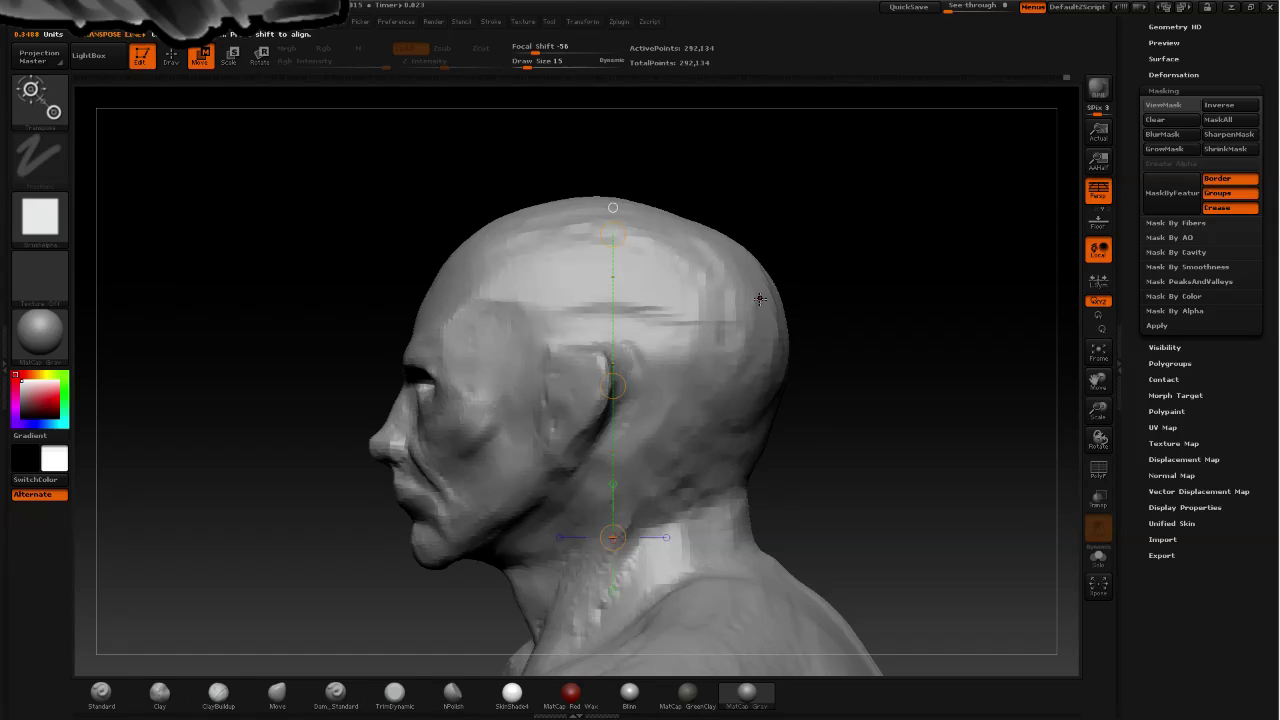
pyautogui.press('ctrl')
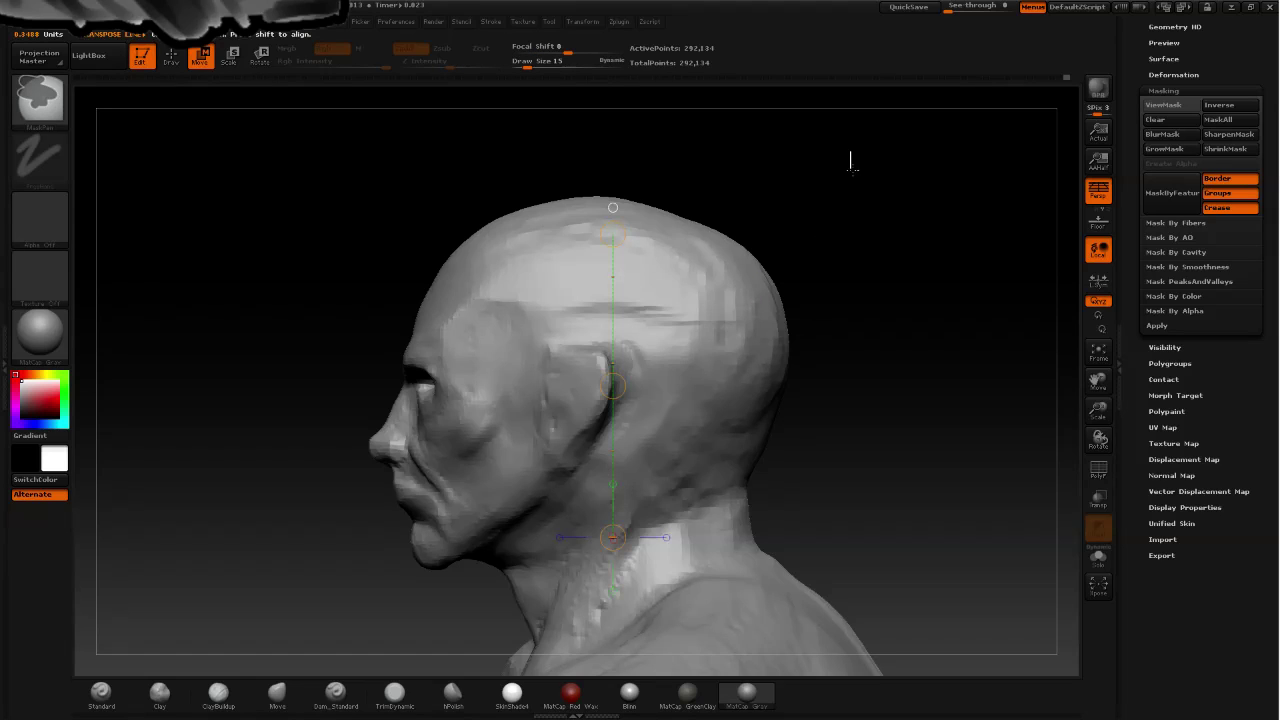
# - Box-mask the whole head, invert the mask, then box-mask a band at the collar
pyautogui.keyDown('ctrl'); pyautogui.moveTo(850, 155); pyautogui.dragTo(339, 577); pyautogui.keyUp('ctrl')
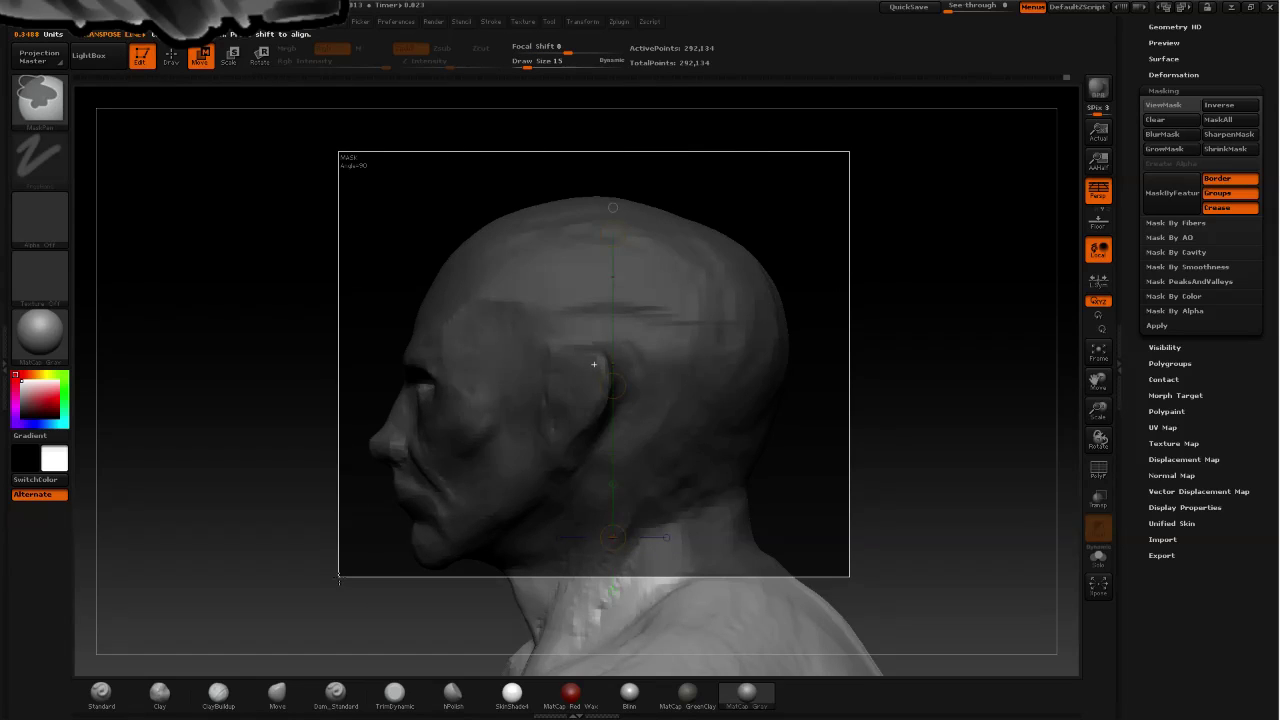
pyautogui.keyDown('ctrl'); pyautogui.moveTo(339, 577); pyautogui.dragTo(339, 577); pyautogui.keyUp('ctrl')
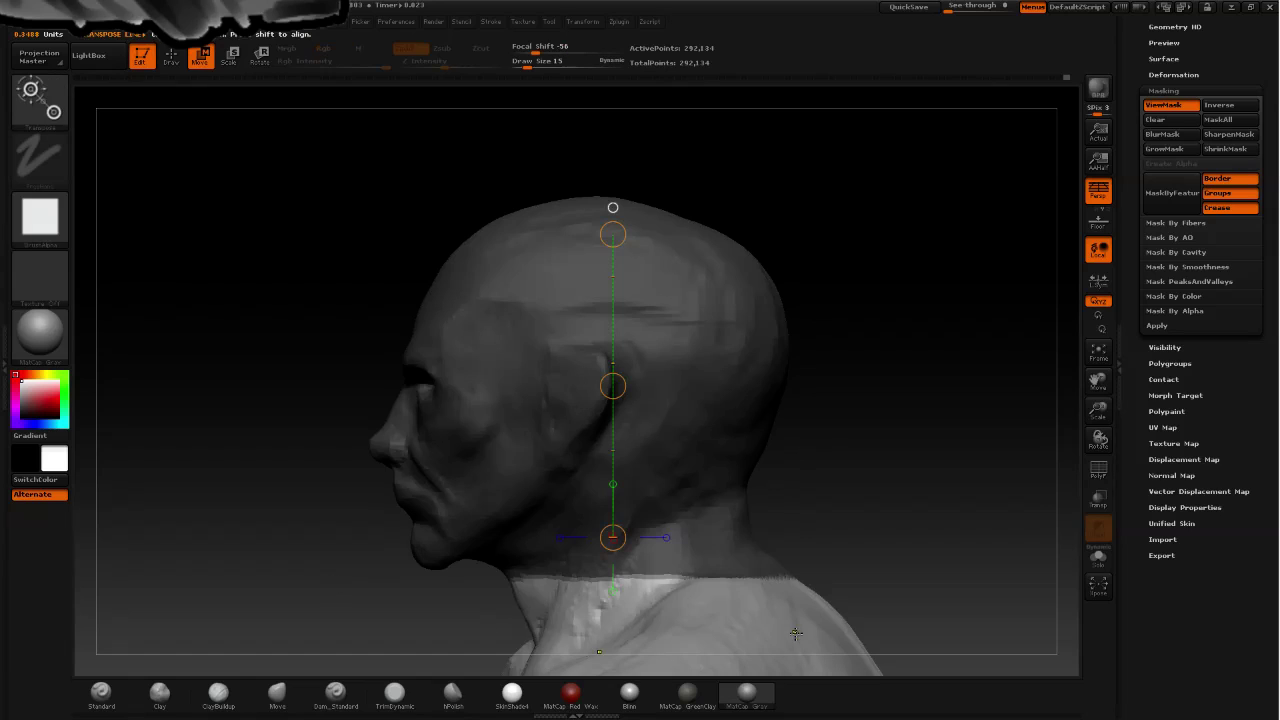
pyautogui.press('ctrl')
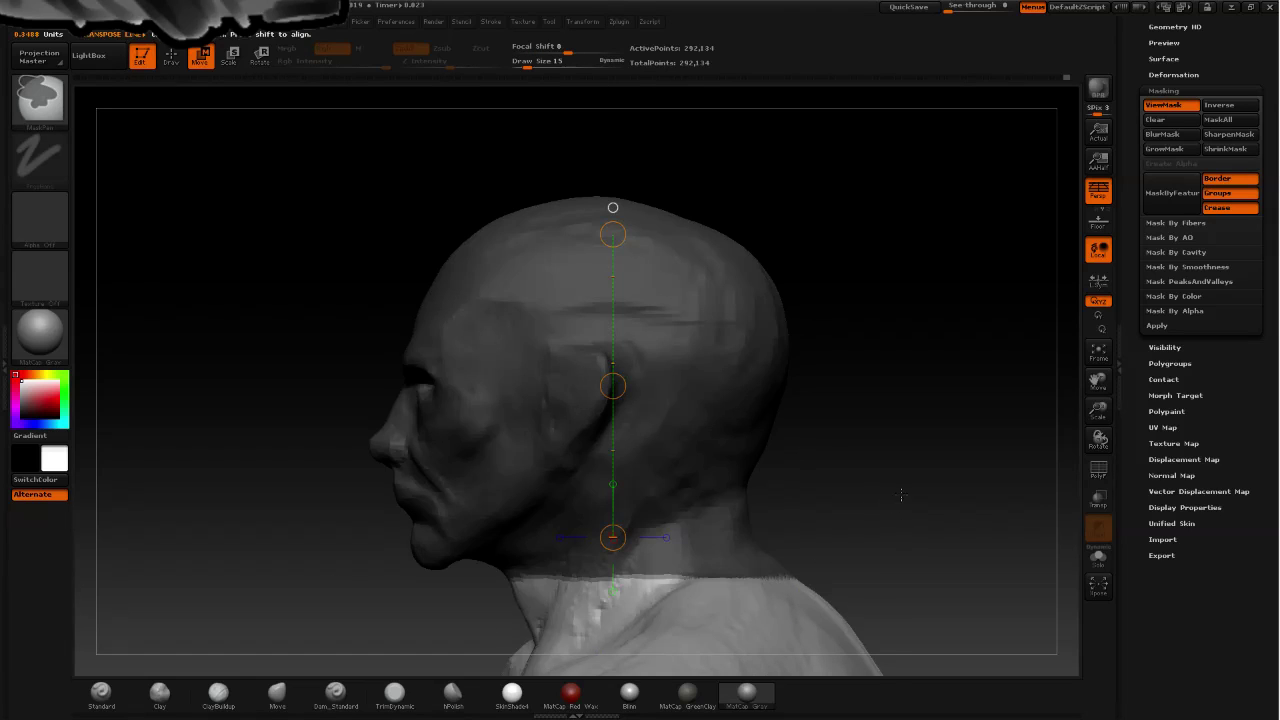
pyautogui.keyDown('ctrl'); pyautogui.click(905, 512); pyautogui.keyUp('ctrl')
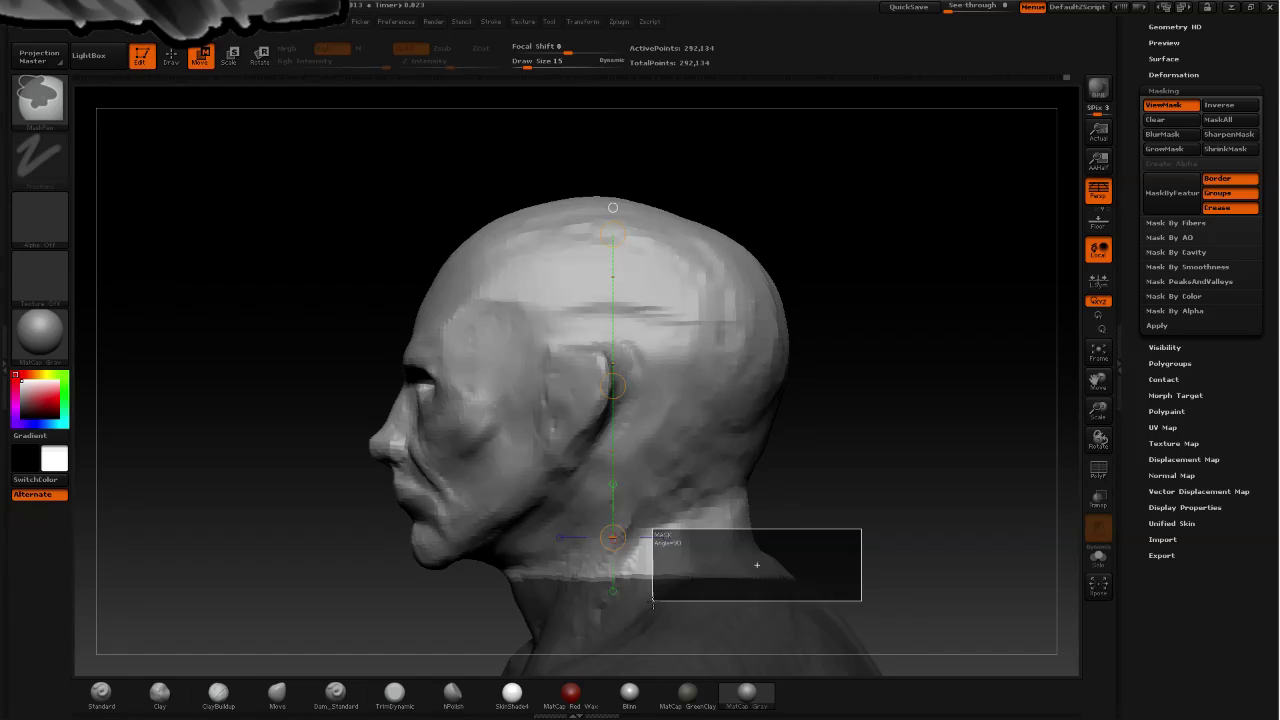
pyautogui.moveTo(862, 528)
pyautogui.keyDown('ctrl'); pyautogui.mouseDown()
pyautogui.moveTo(643, 610)
pyautogui.moveTo(256, 497)
pyautogui.moveTo(233, 442)
pyautogui.moveTo(510, 407)
pyautogui.mouseUp(); pyautogui.keyUp('ctrl')
pyautogui.moveTo(286, 267); pyautogui.dragTo(281, 265)
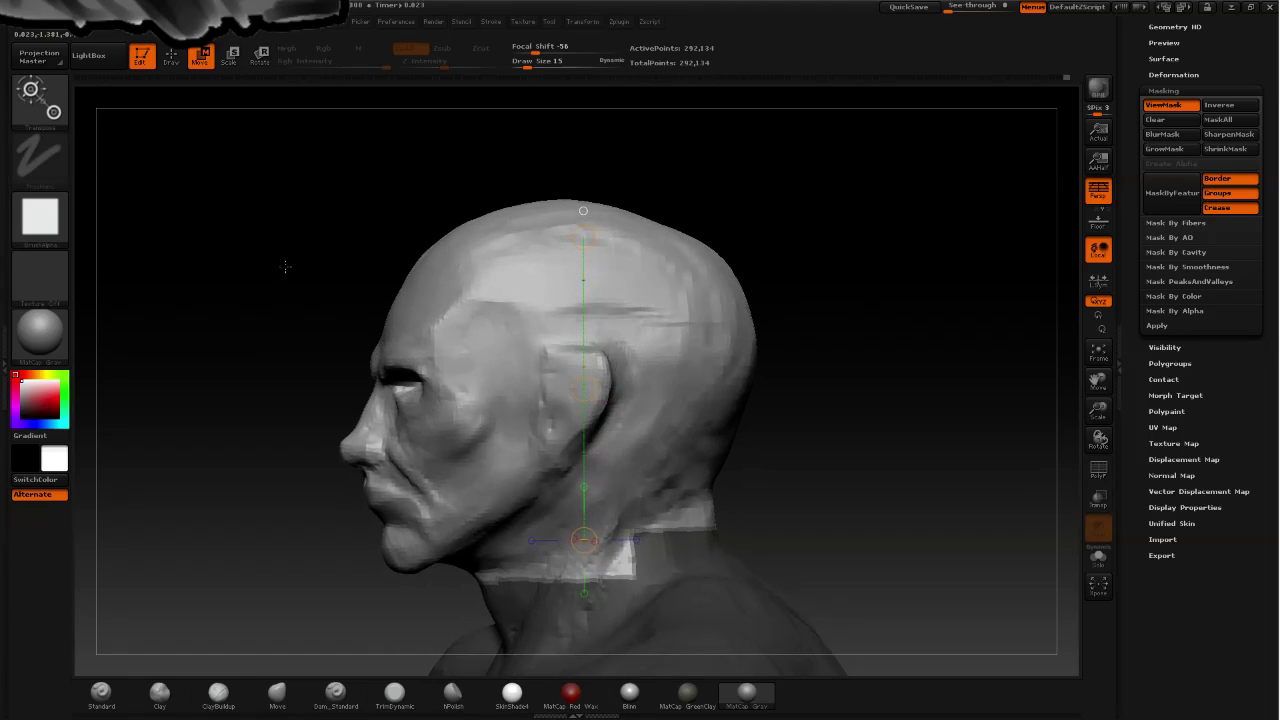
pyautogui.moveTo(583, 388)
pyautogui.mouseDown()
pyautogui.moveTo(579, 372)
pyautogui.moveTo(376, 376)
pyautogui.mouseUp()
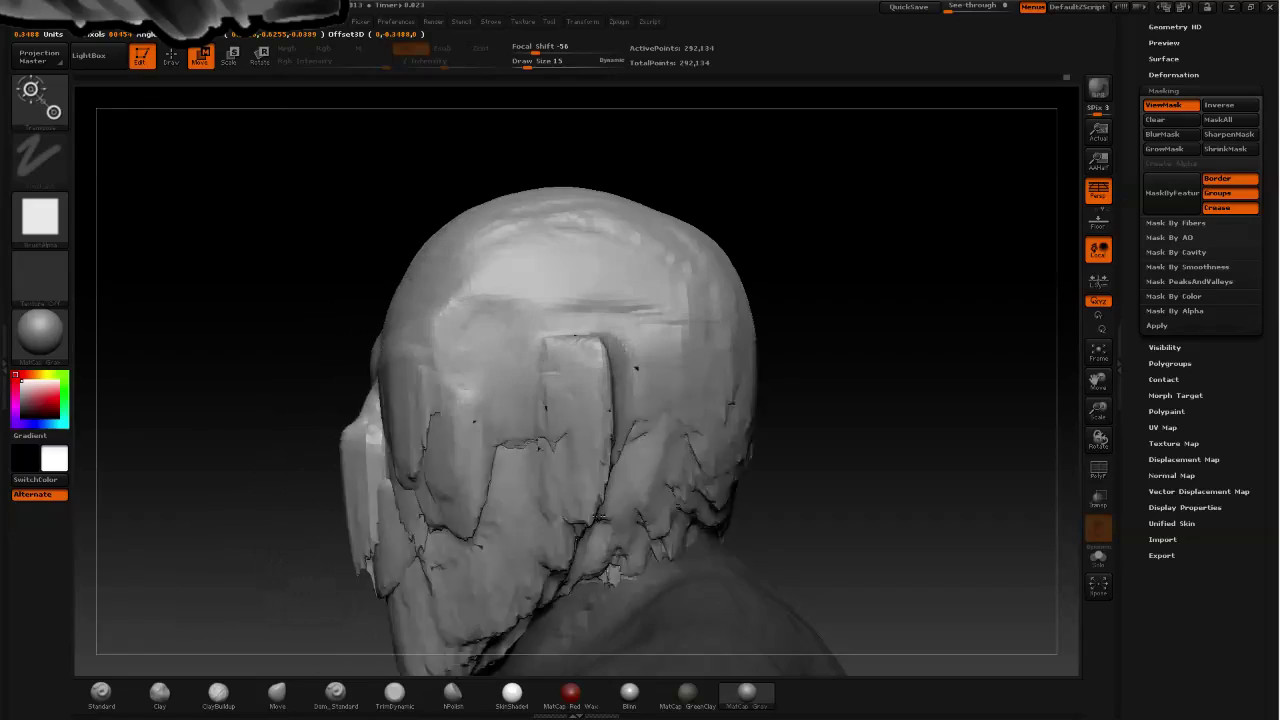
pyautogui.moveTo(376, 376)
pyautogui.mouseDown()
pyautogui.moveTo(722, 298)
pyautogui.moveTo(437, 284)
pyautogui.mouseUp()
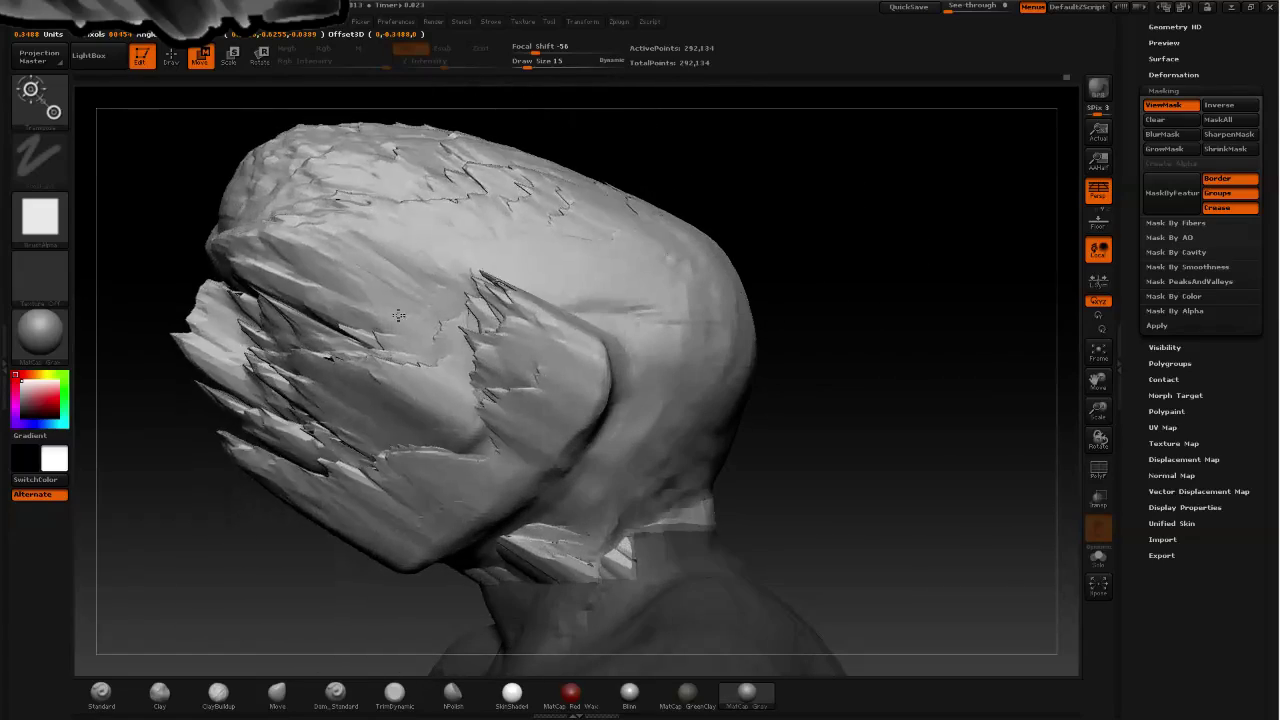
pyautogui.hotkey('ctrl', 'z')
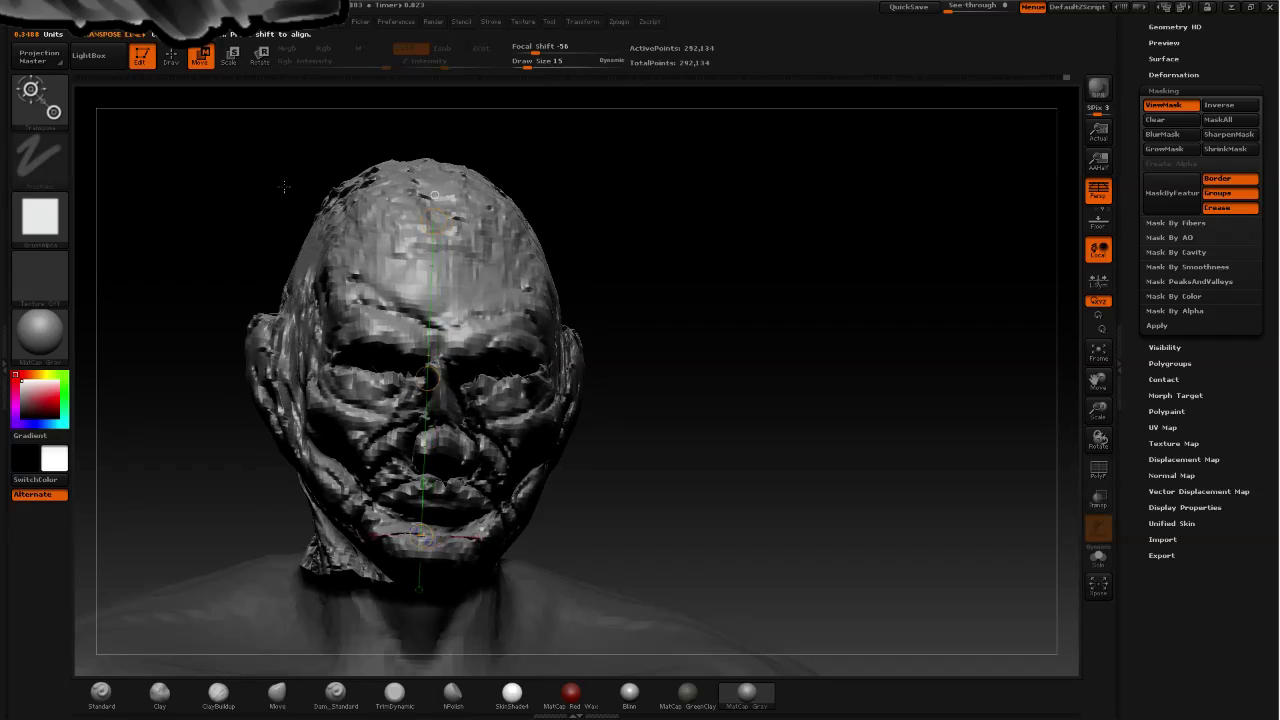
pyautogui.moveTo(283, 187); pyautogui.dragTo(311, 194)
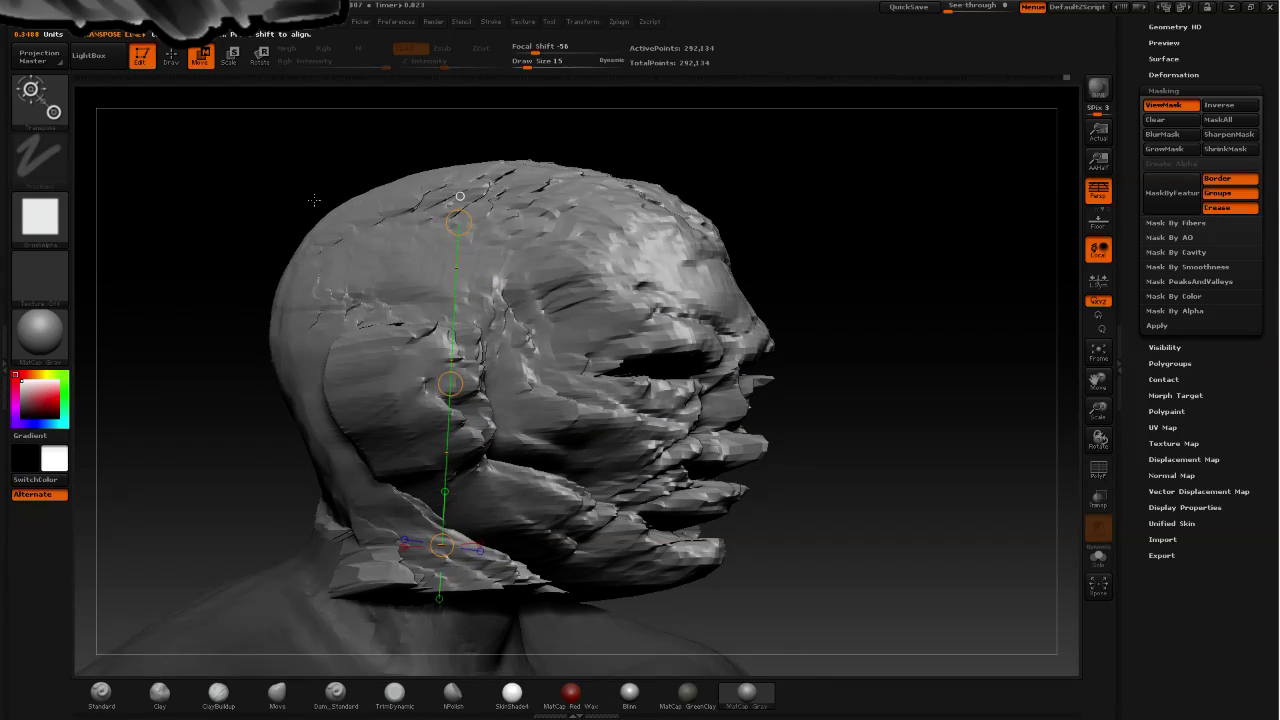
pyautogui.hotkey('ctrl', 'z')
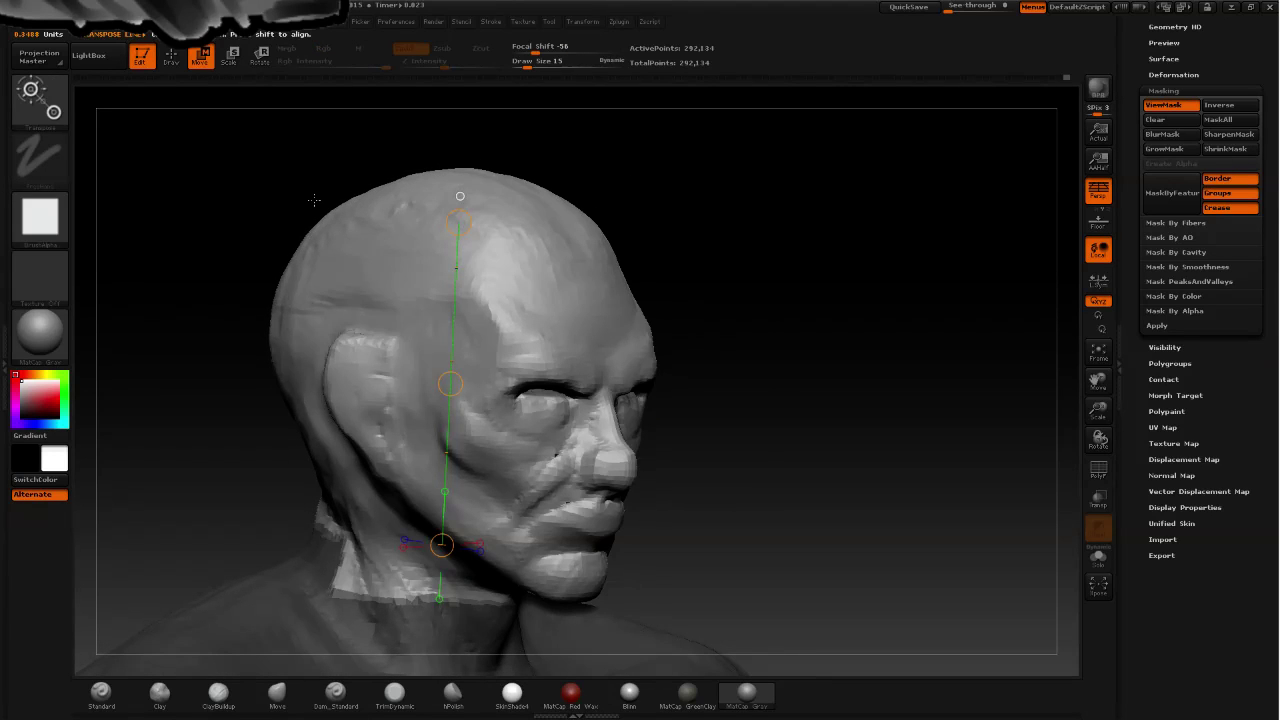
pyautogui.moveTo(836, 370)
pyautogui.mouseDown()
pyautogui.moveTo(783, 420)
pyautogui.moveTo(784, 331)
pyautogui.moveTo(771, 400)
pyautogui.moveTo(723, 398)
pyautogui.mouseUp()
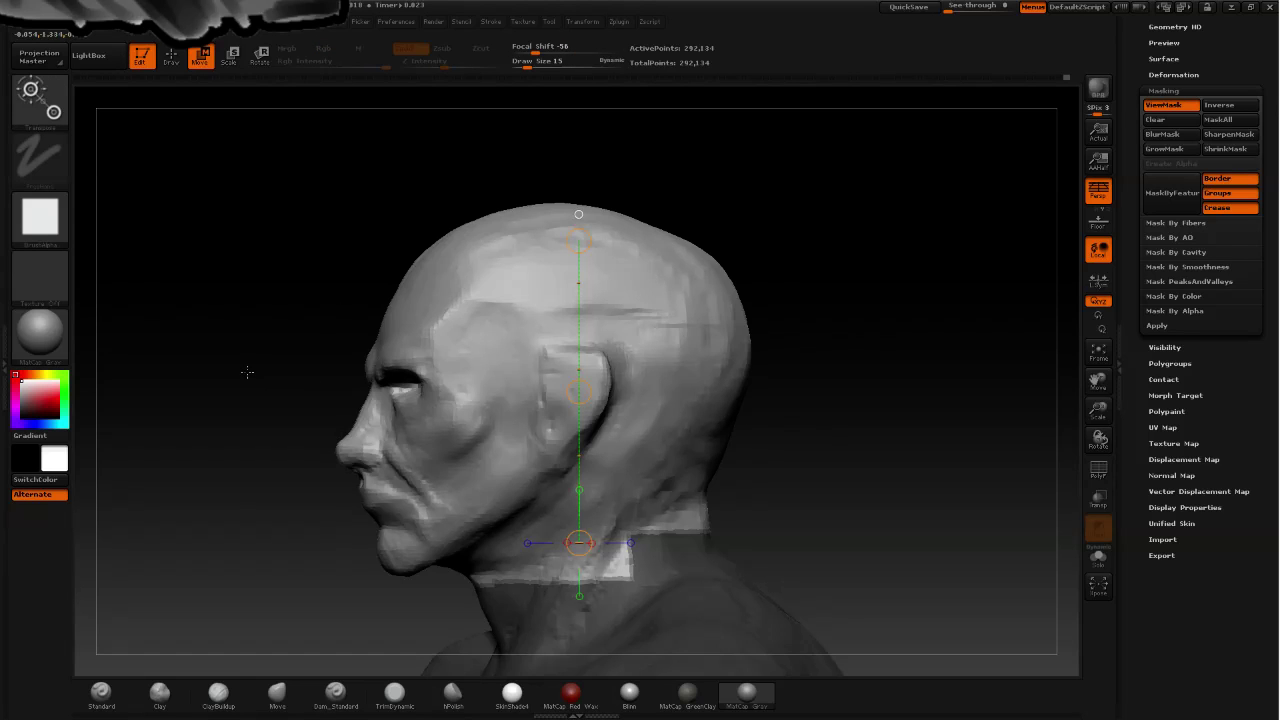
pyautogui.moveTo(246, 368)
pyautogui.mouseDown()
pyautogui.moveTo(272, 374)
pyautogui.moveTo(247, 352)
pyautogui.mouseUp()
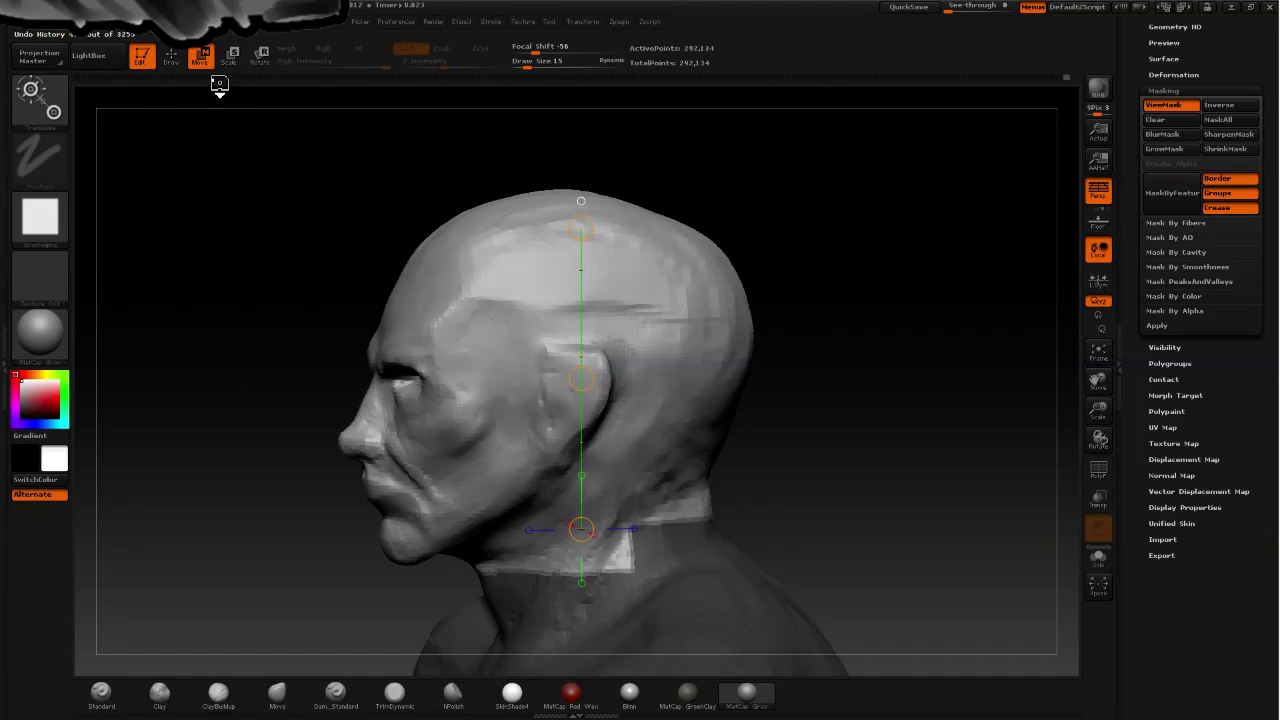
pyautogui.click(236, 58)
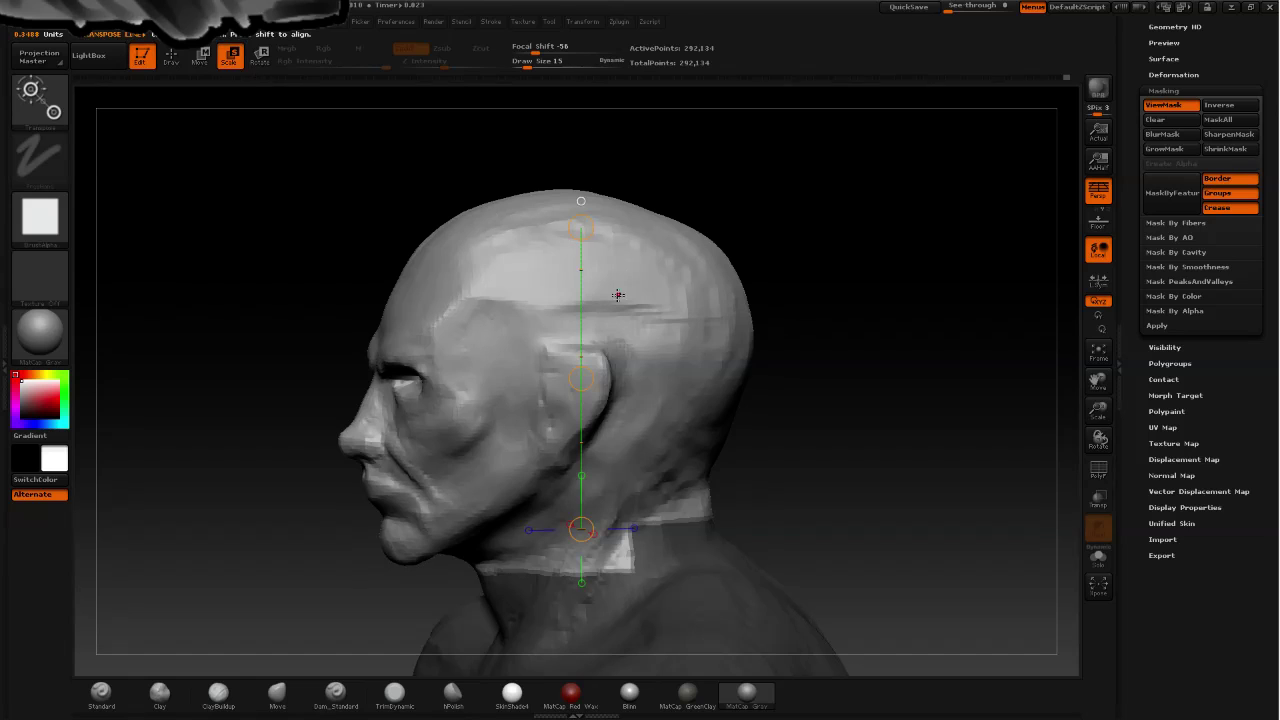
pyautogui.moveTo(581, 379); pyautogui.dragTo(579, 352)
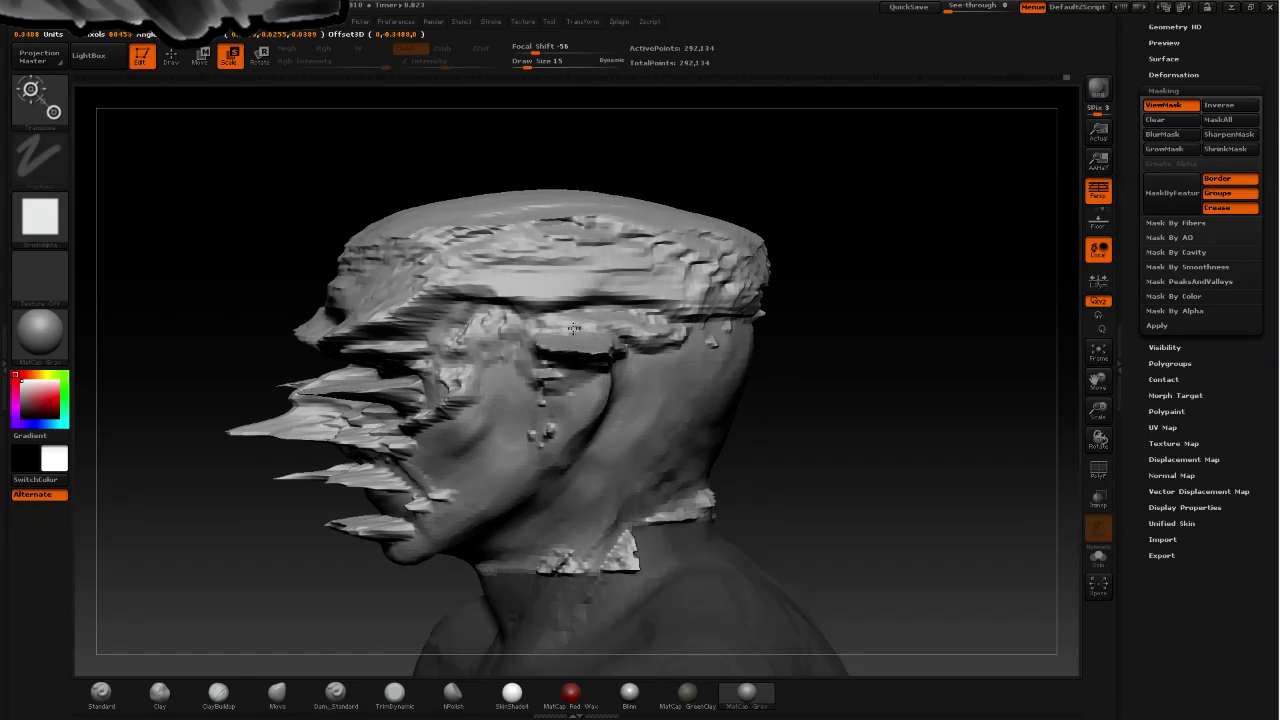
pyautogui.moveTo(579, 352); pyautogui.dragTo(424, 254)
pyautogui.moveTo(237, 230)
pyautogui.mouseDown()
pyautogui.moveTo(331, 237)
pyautogui.moveTo(320, 231)
pyautogui.mouseUp()
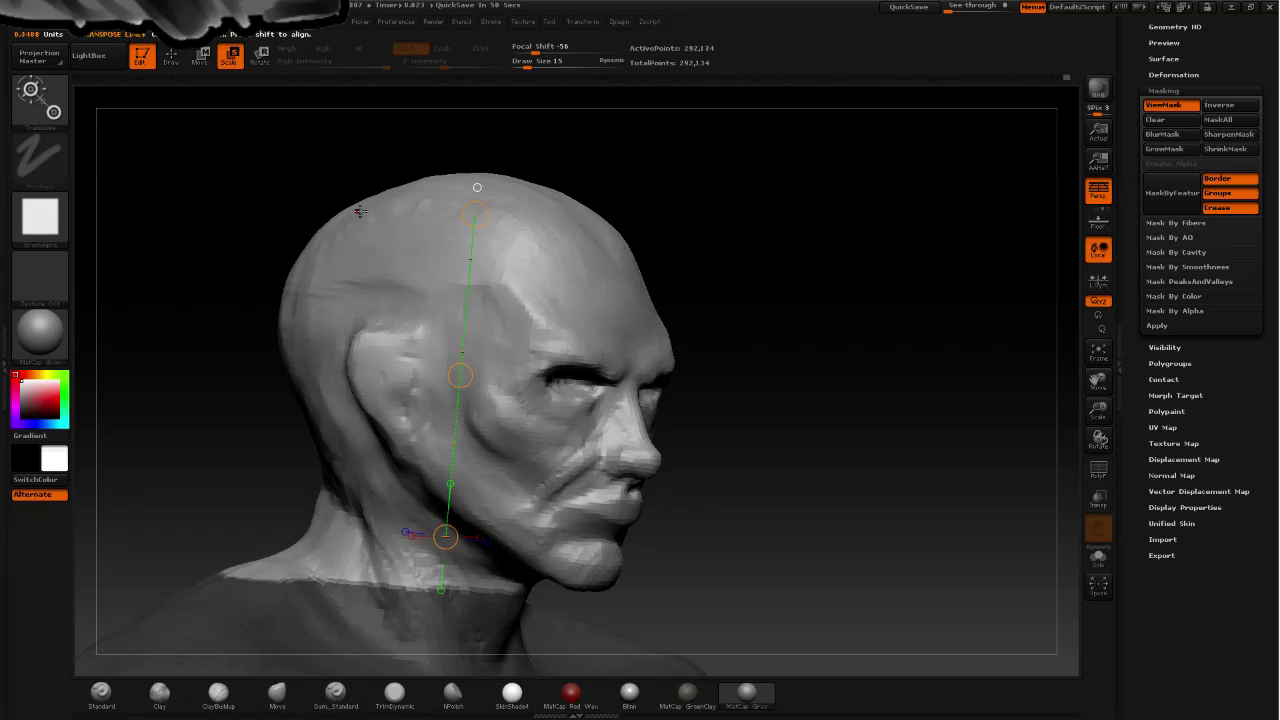
pyautogui.moveTo(790, 409); pyautogui.dragTo(713, 353)
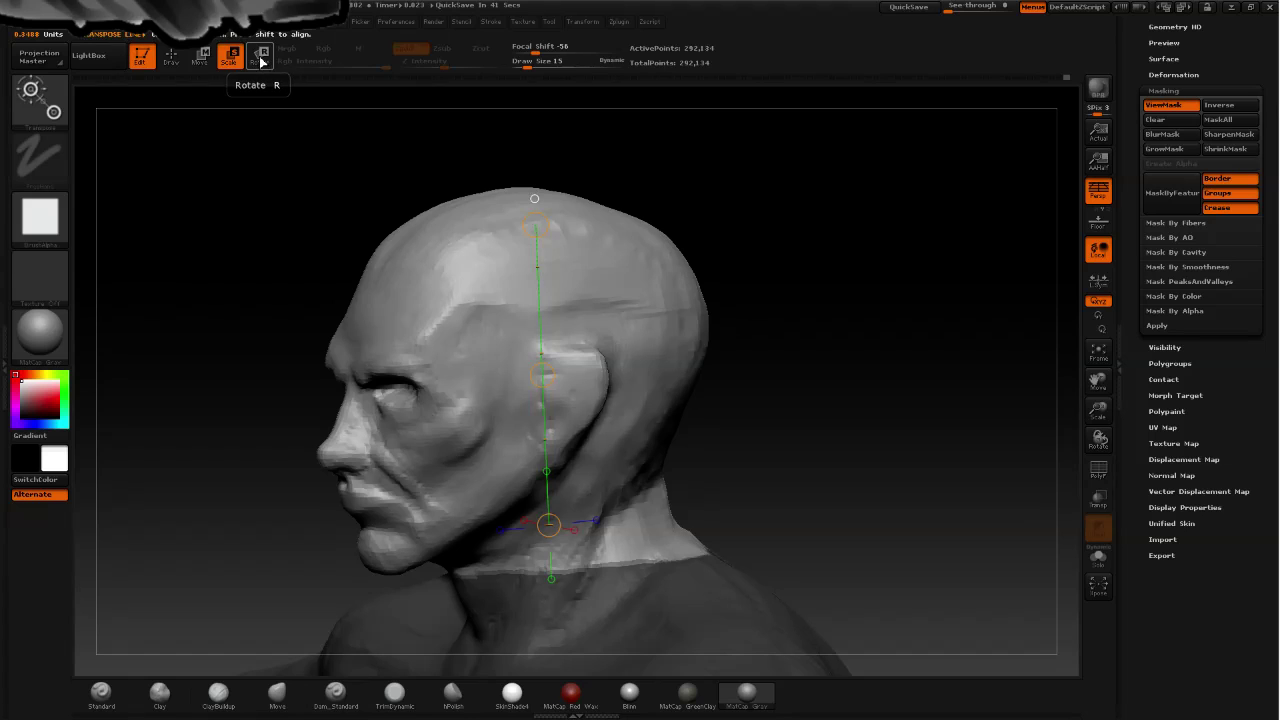
# - Clear the mask from the shoulders and bust and return to the TrimDynamic brush
pyautogui.click(172, 57)
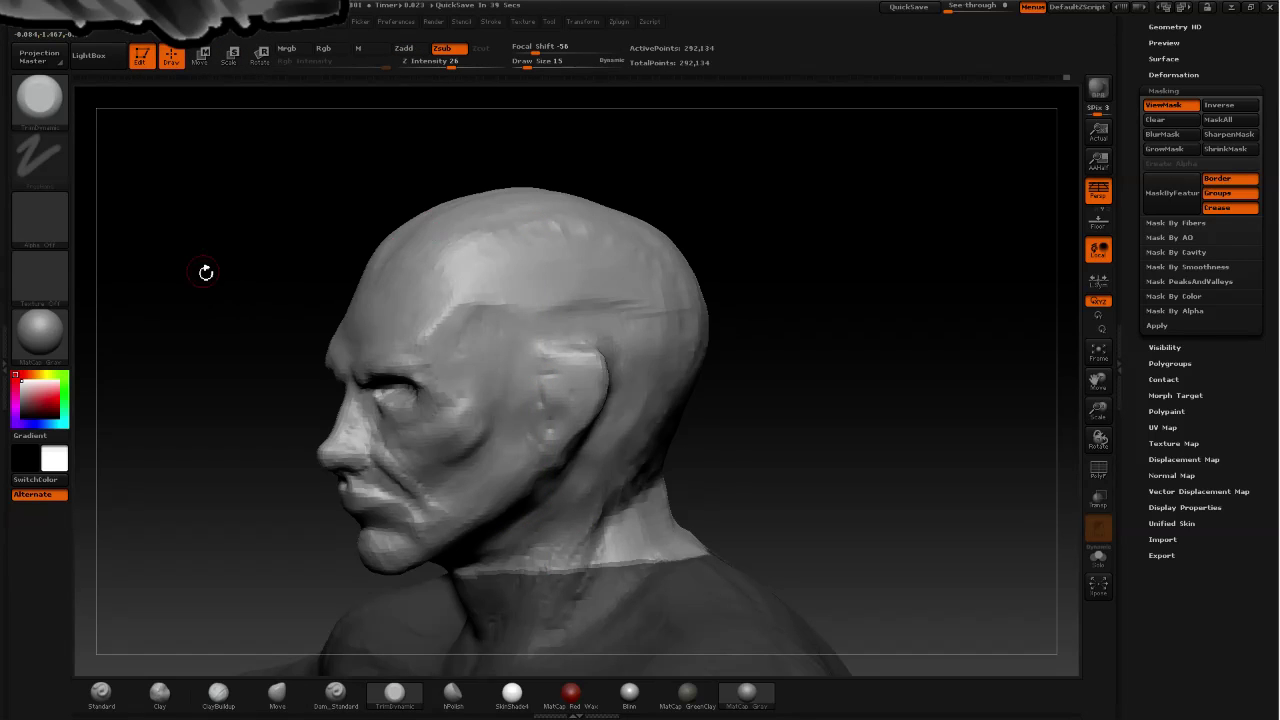
pyautogui.moveTo(206, 271)
pyautogui.mouseDown()
pyautogui.moveTo(248, 257)
pyautogui.moveTo(217, 280)
pyautogui.moveTo(263, 286)
pyautogui.moveTo(194, 280)
pyautogui.moveTo(177, 329)
pyautogui.moveTo(277, 354)
pyautogui.moveTo(283, 371)
pyautogui.moveTo(326, 348)
pyautogui.mouseUp()
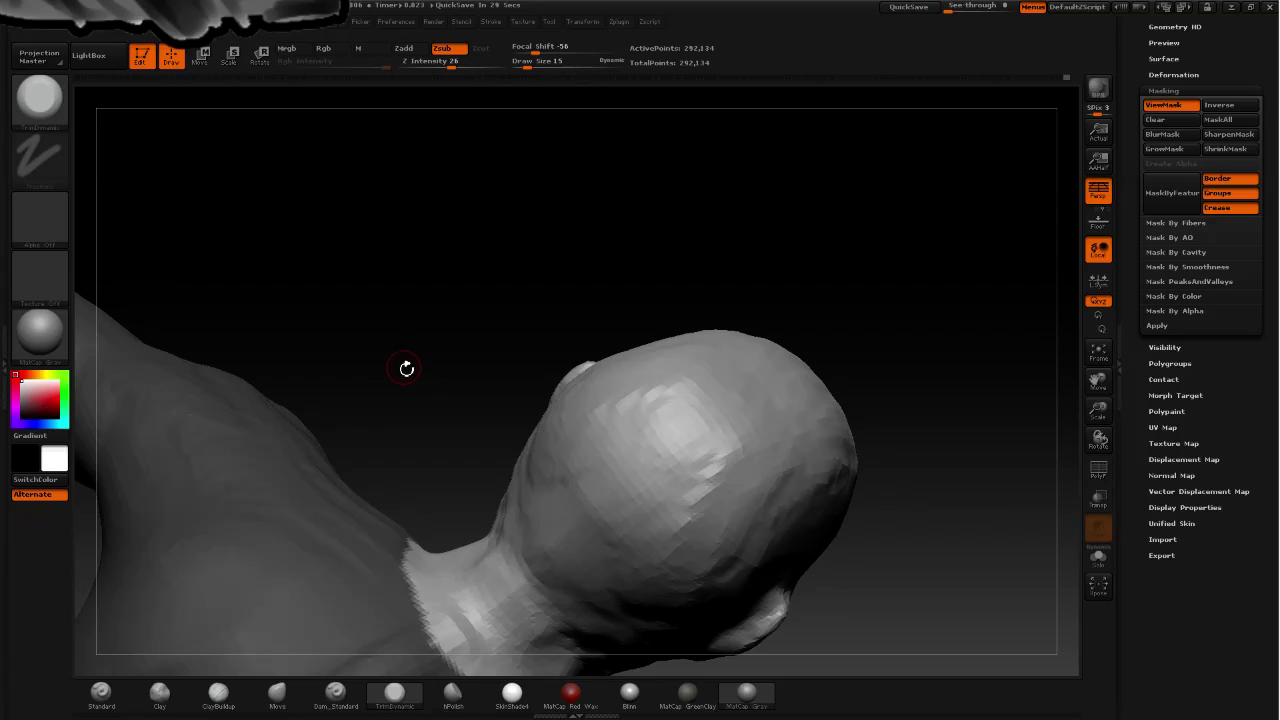
pyautogui.keyDown('ctrl'); pyautogui.moveTo(399, 344); pyautogui.dragTo(408, 329); pyautogui.keyUp('ctrl')
pyautogui.keyDown('ctrl'); pyautogui.moveTo(397, 242); pyautogui.dragTo(405, 425); pyautogui.keyUp('ctrl')
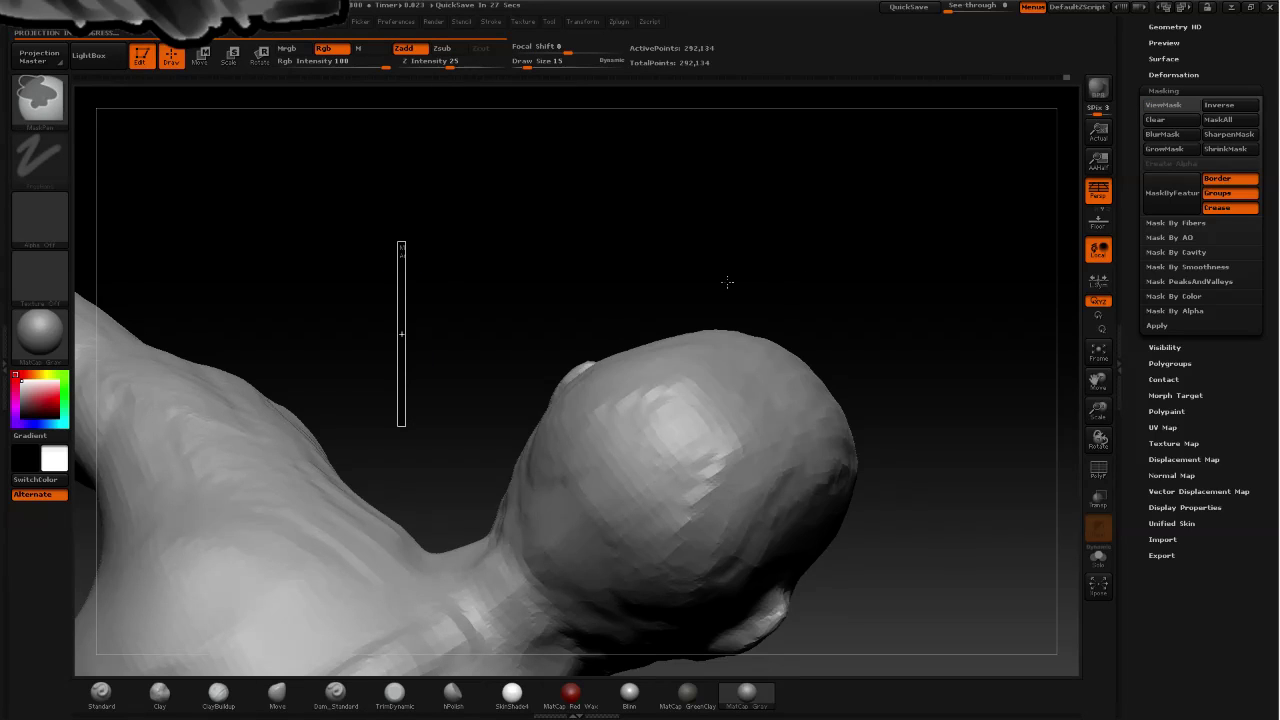
pyautogui.press('alt')
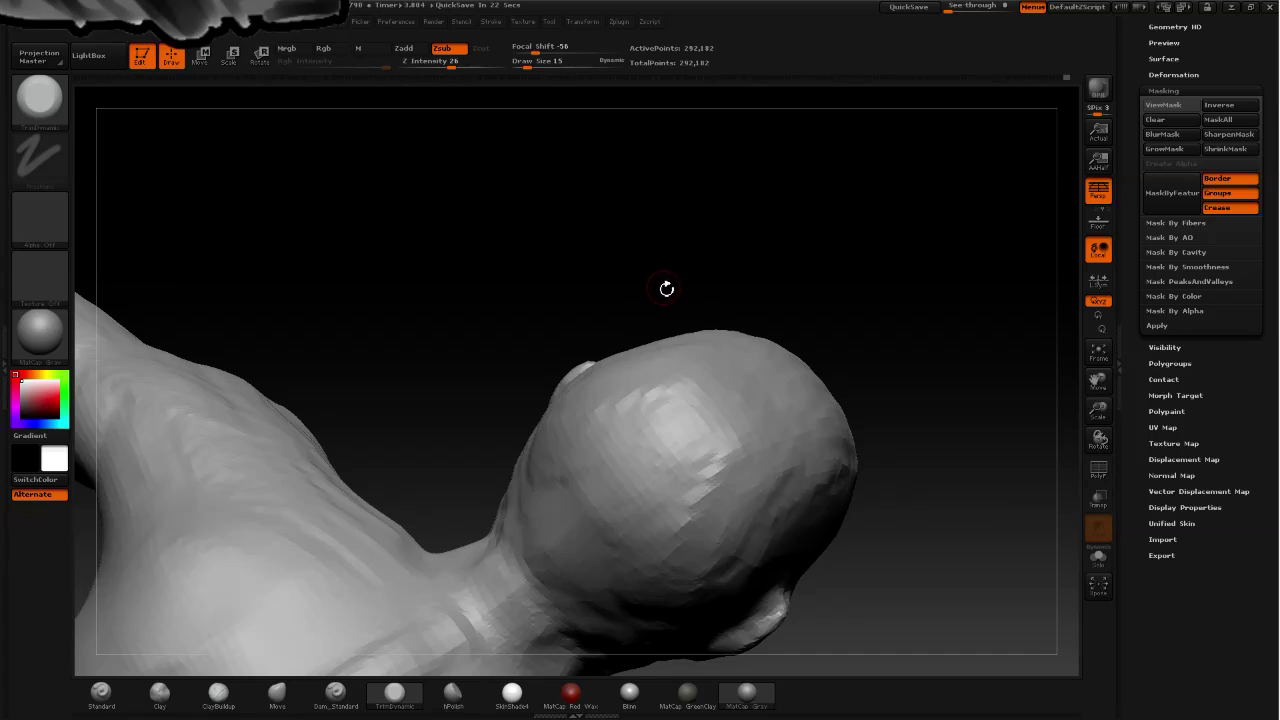
# - Rotate the head to a straight front view, centred higher in the viewport
pyautogui.moveTo(667, 289); pyautogui.dragTo(581, 290)
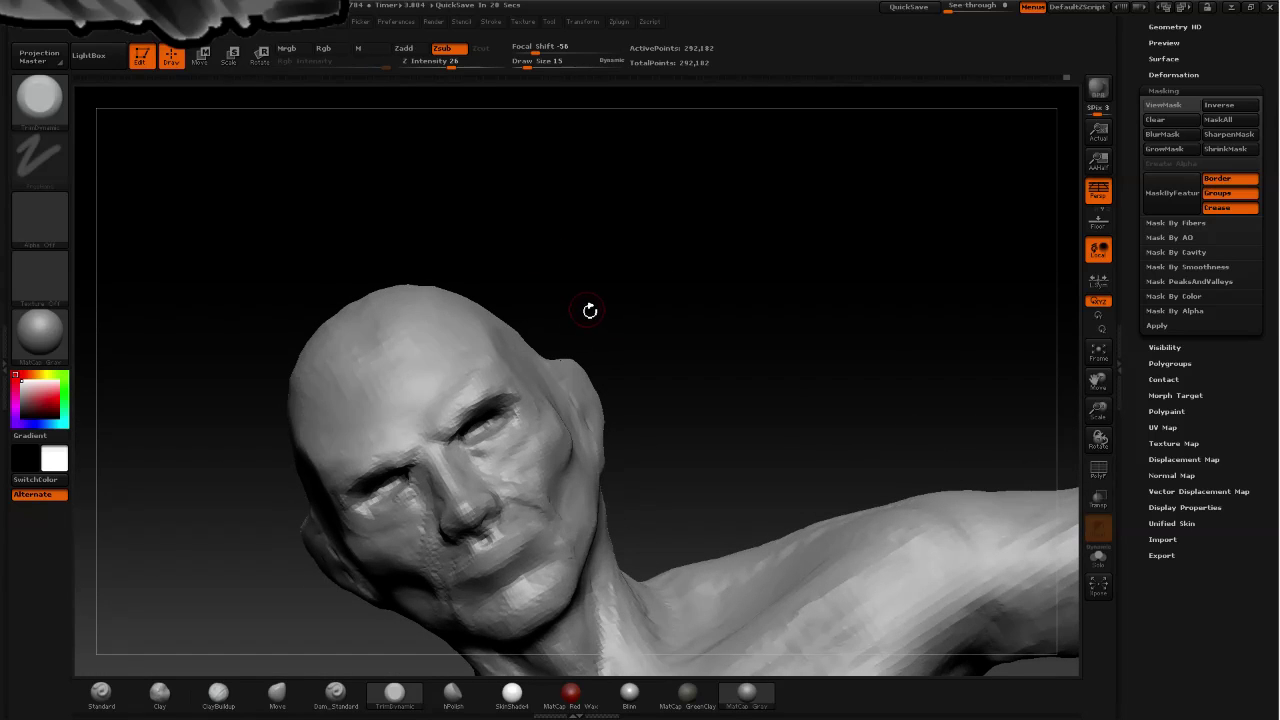
pyautogui.keyDown('shift'); pyautogui.moveTo(570, 302); pyautogui.dragTo(594, 289); pyautogui.keyUp('shift')
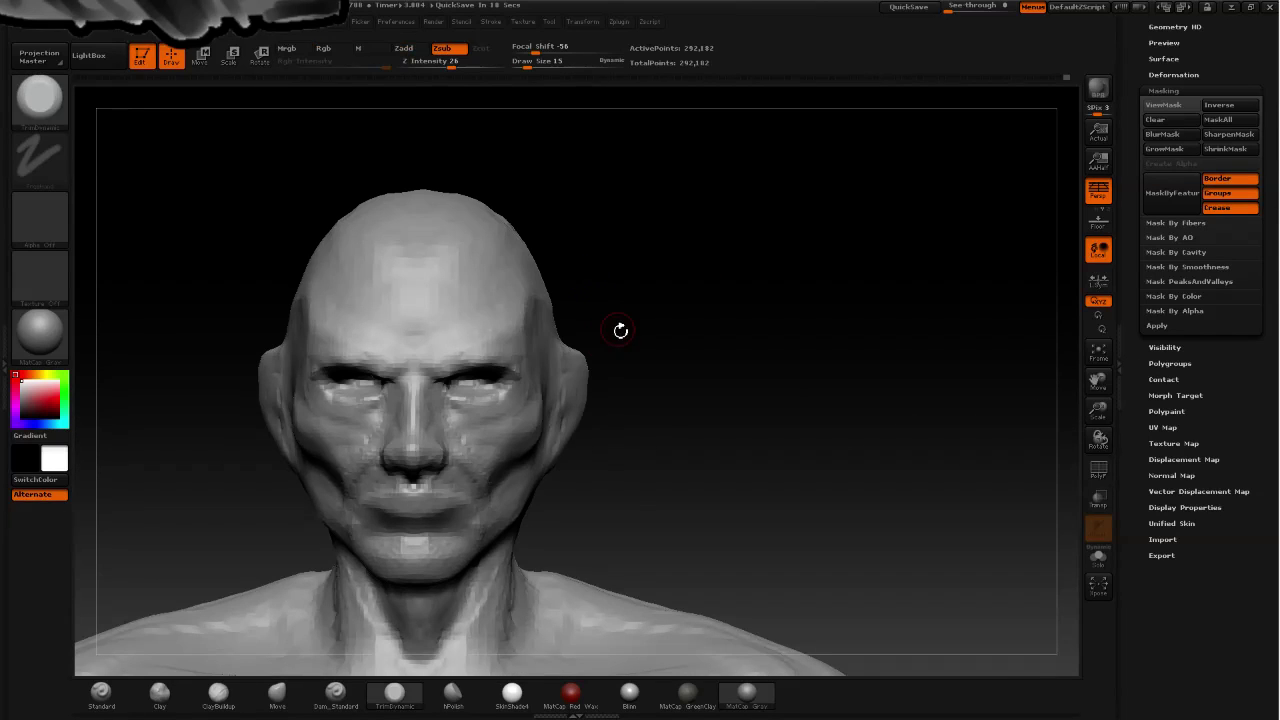
pyautogui.keyDown('alt'); pyautogui.moveTo(237, 274); pyautogui.dragTo(340, 240); pyautogui.keyUp('alt')
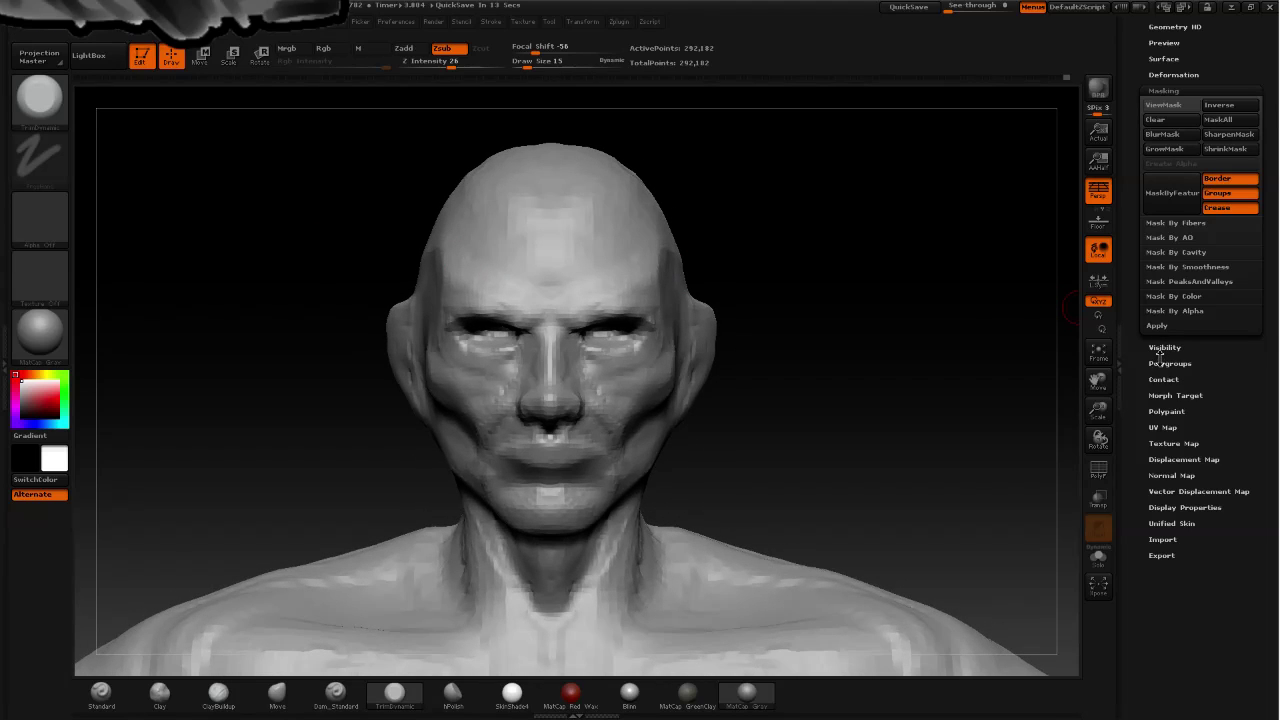
# - Optimize point order, Delete By Symmetry, then Mirror And Weld the head to 293,069 points
pyautogui.scroll(3, 1152, 250)
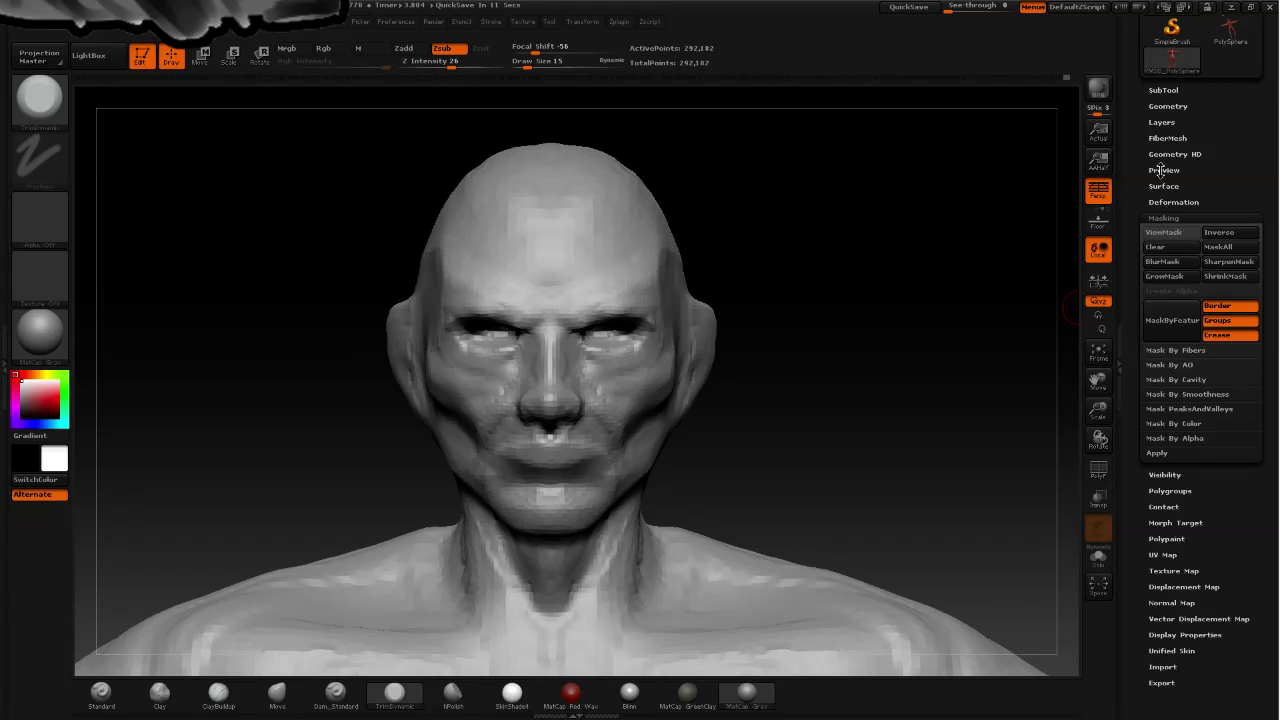
pyautogui.click(1162, 106)
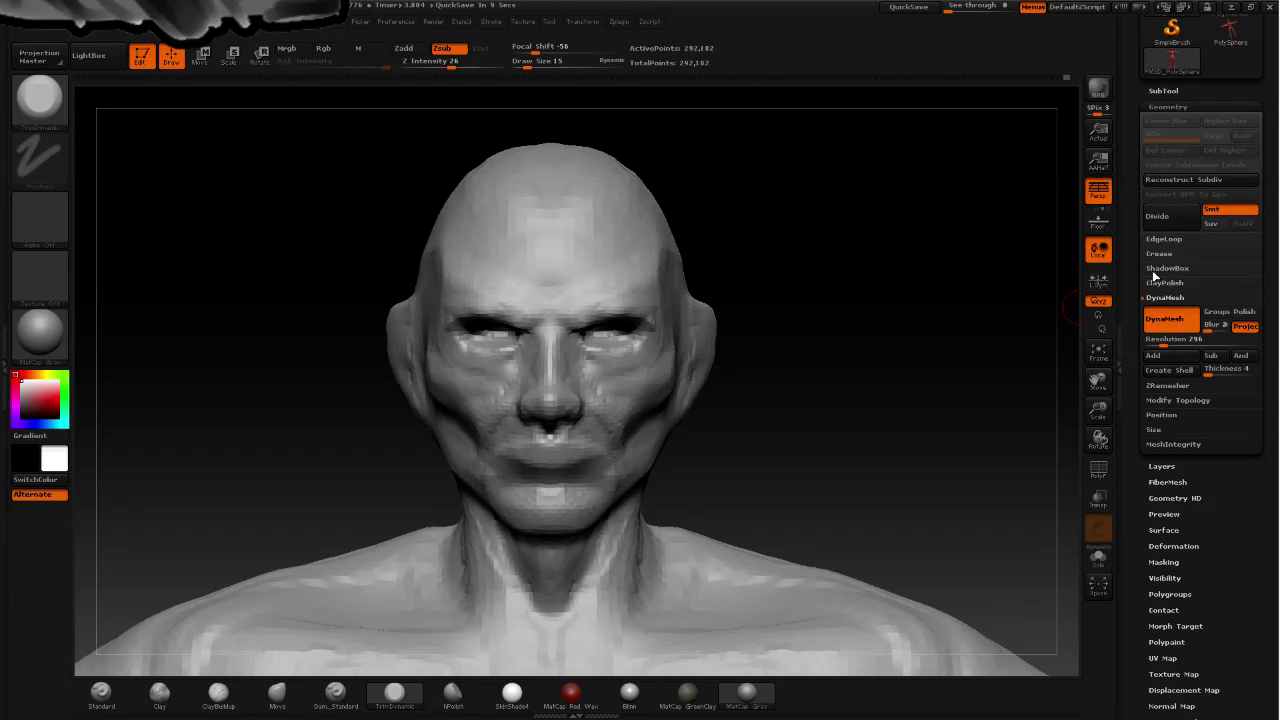
pyautogui.click(1159, 401)
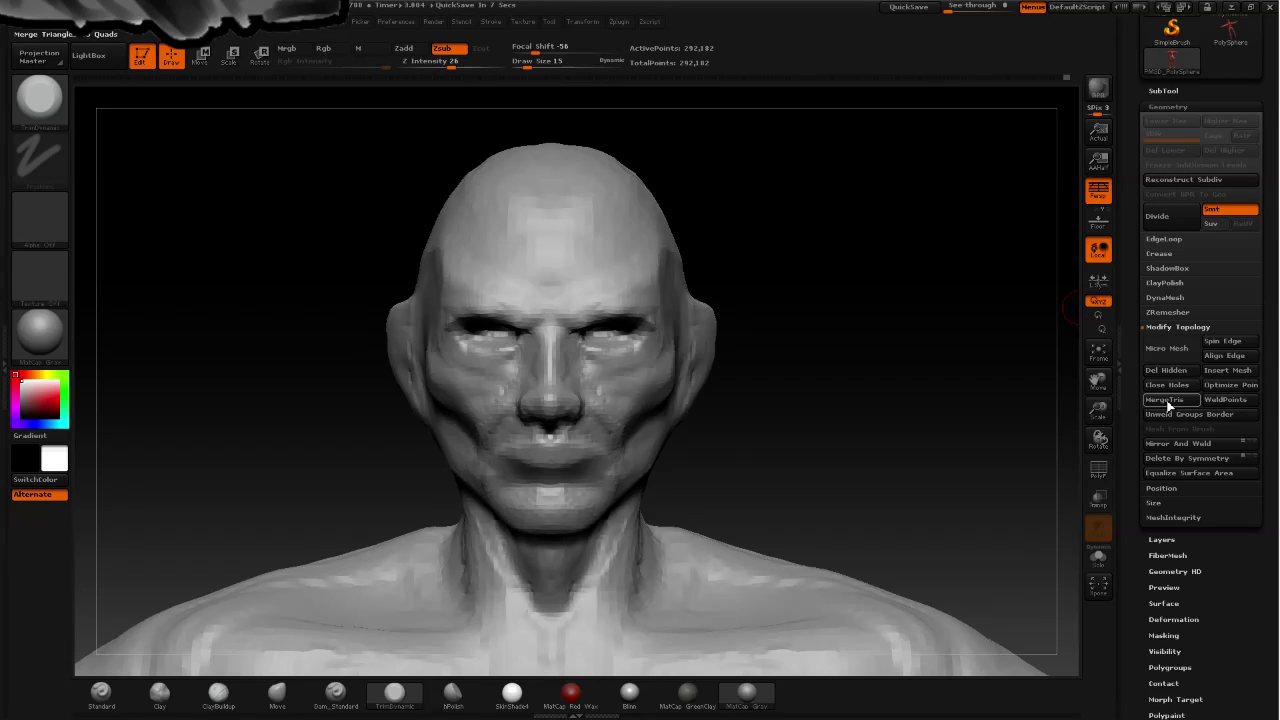
pyautogui.click(1225, 371)
pyautogui.click(1230, 384)
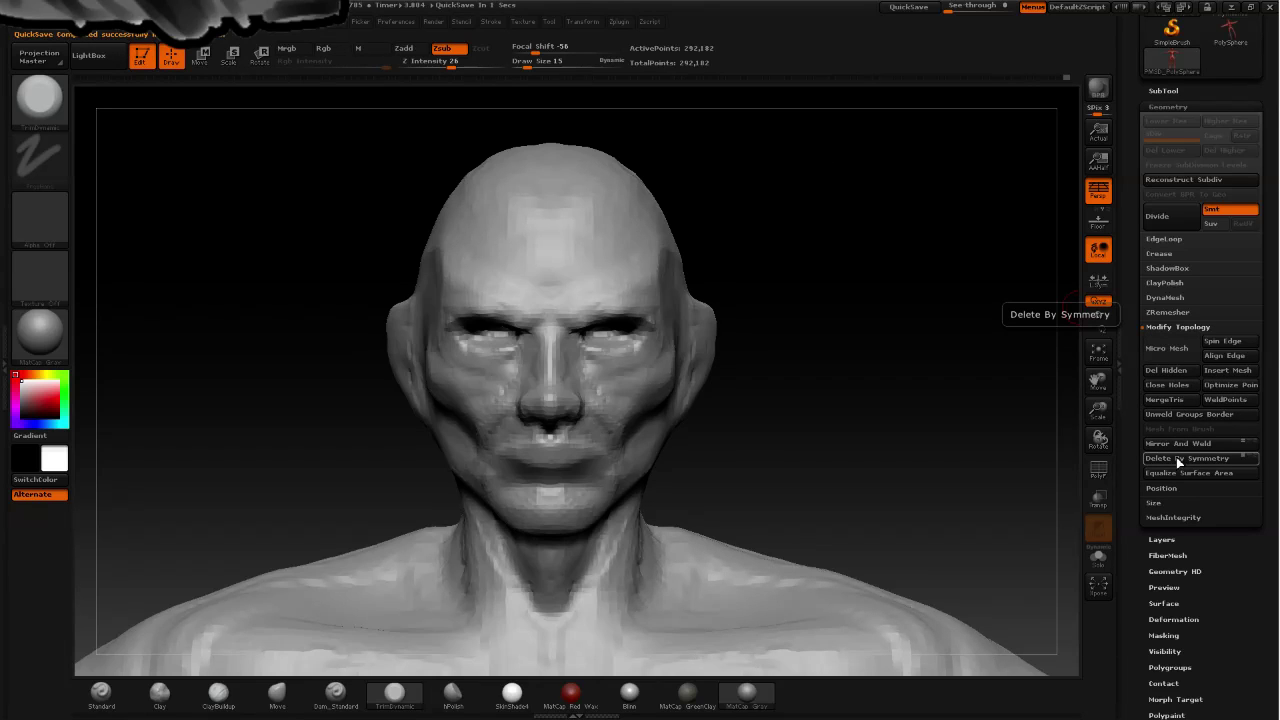
pyautogui.click(1175, 457)
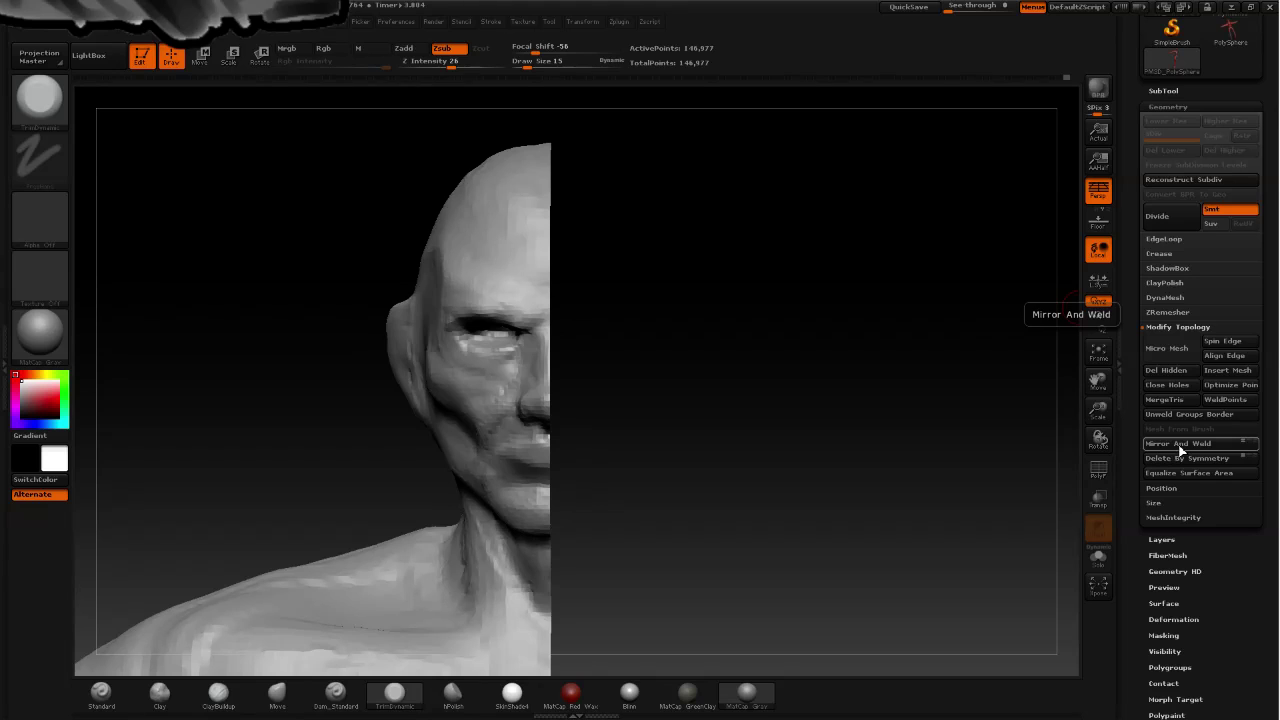
pyautogui.click(1174, 446)
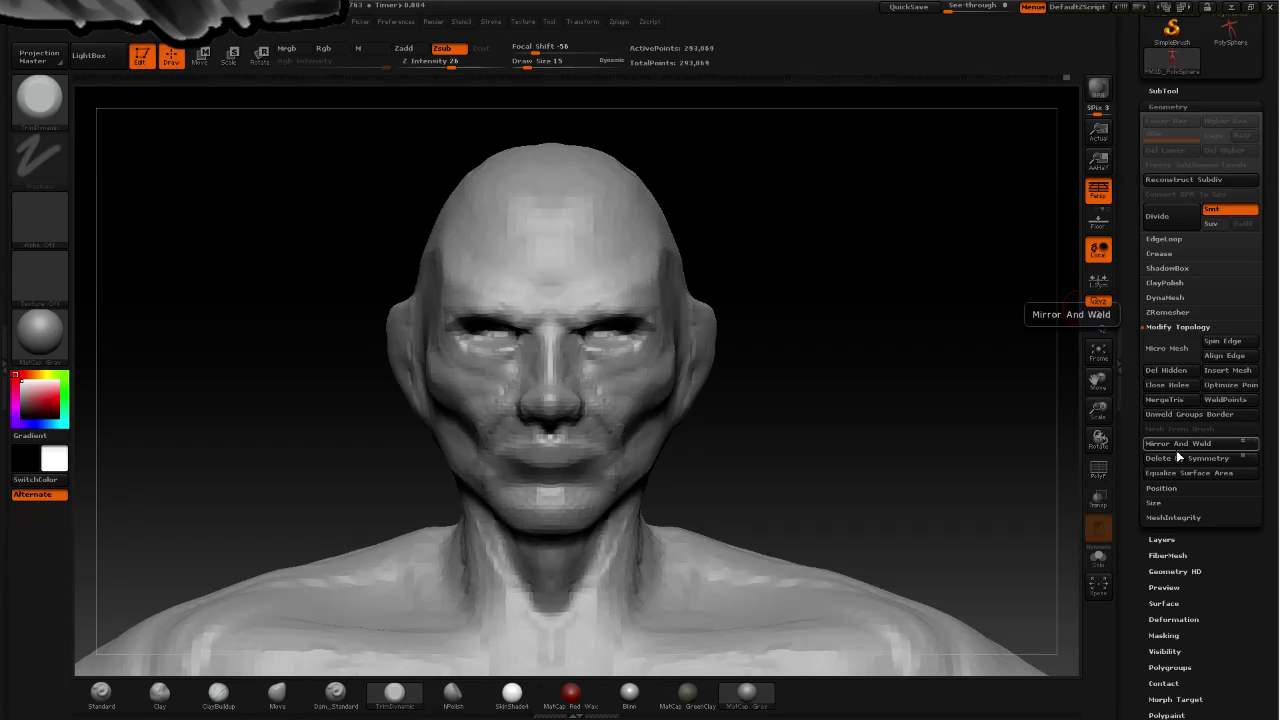
# - Orbit the mirrored head to inspect the left profile, skull top, back and ear
pyautogui.moveTo(854, 427)
pyautogui.mouseDown()
pyautogui.moveTo(786, 431)
pyautogui.moveTo(908, 431)
pyautogui.moveTo(848, 421)
pyautogui.moveTo(848, 408)
pyautogui.mouseUp()
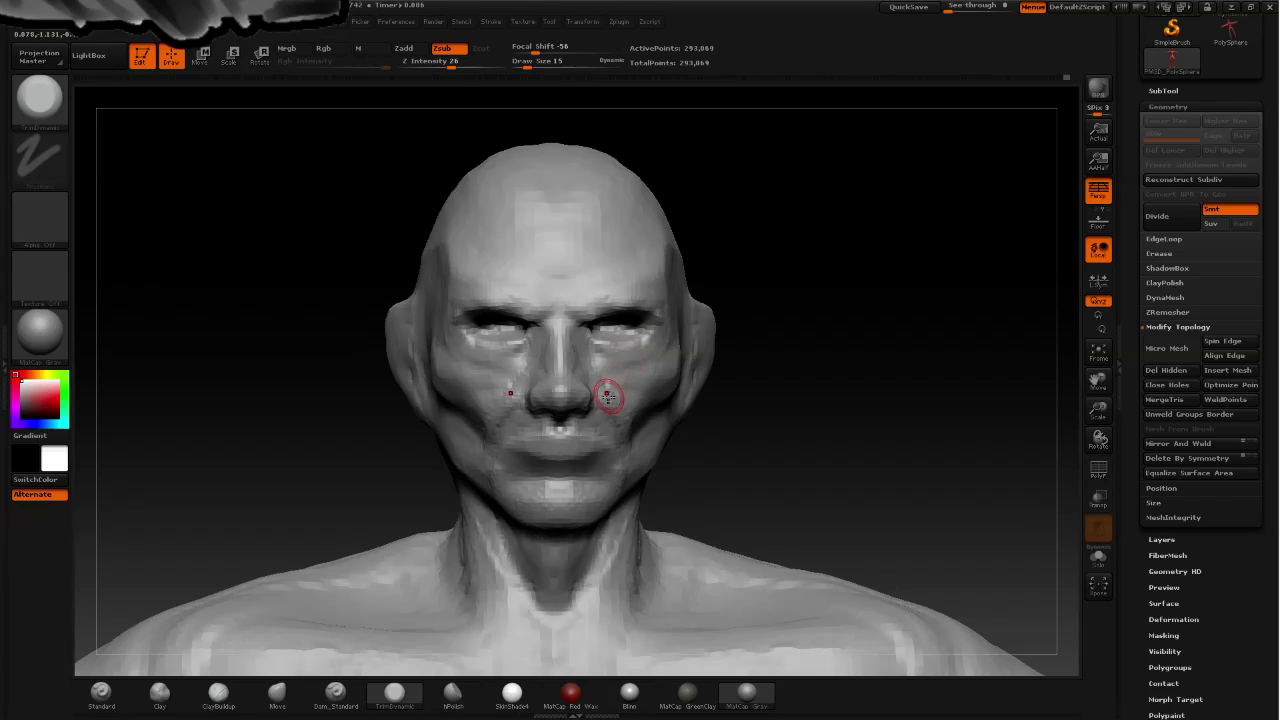
pyautogui.moveTo(329, 243); pyautogui.dragTo(364, 273)
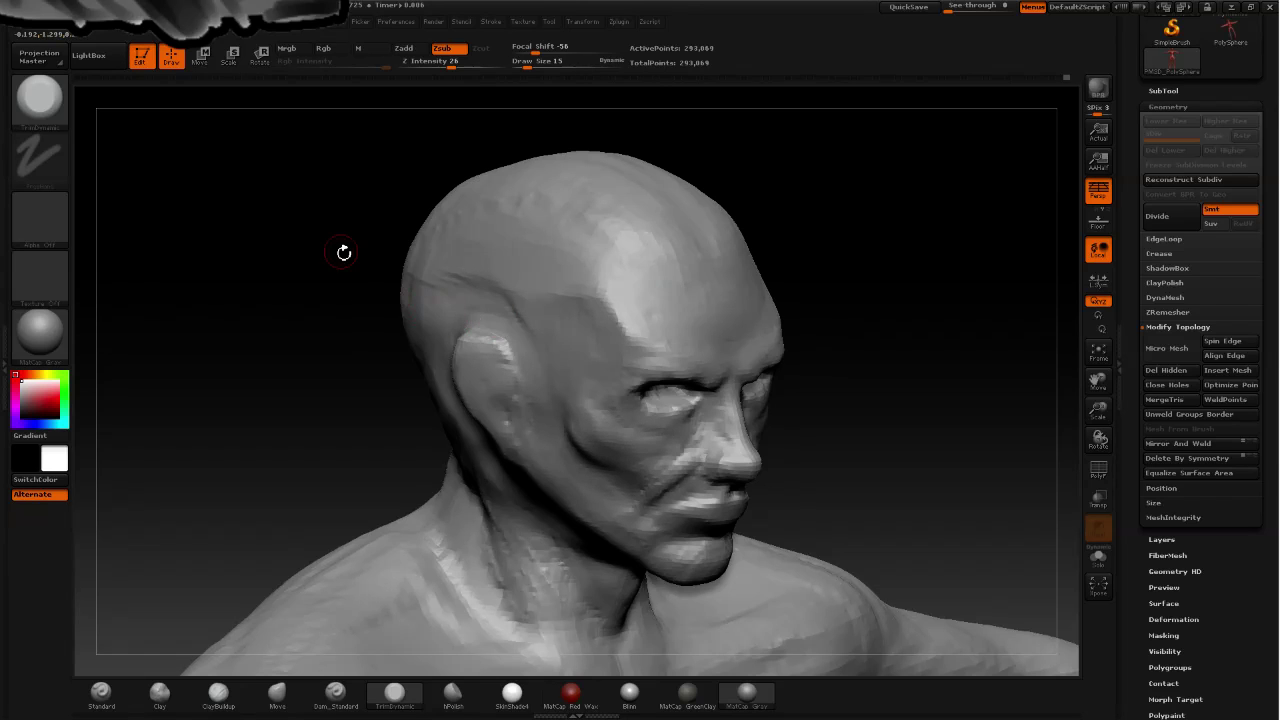
pyautogui.moveTo(343, 252); pyautogui.dragTo(450, 325)
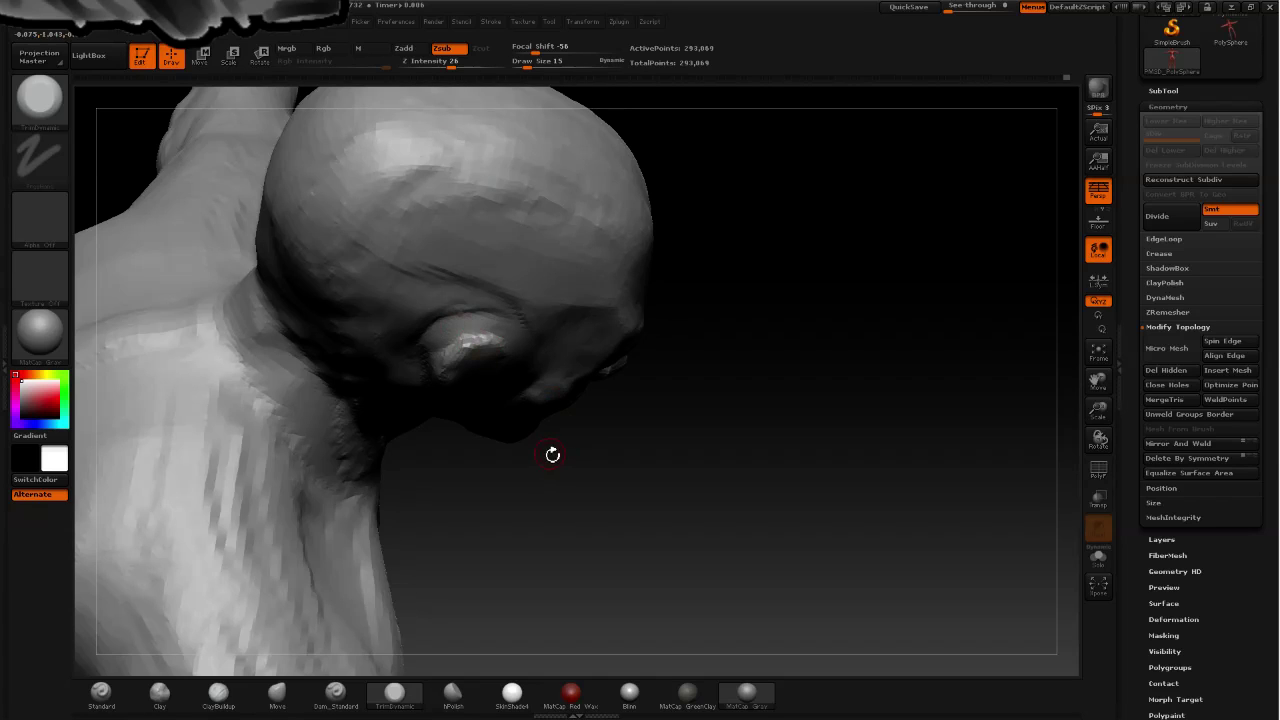
pyautogui.moveTo(552, 455); pyautogui.dragTo(600, 406)
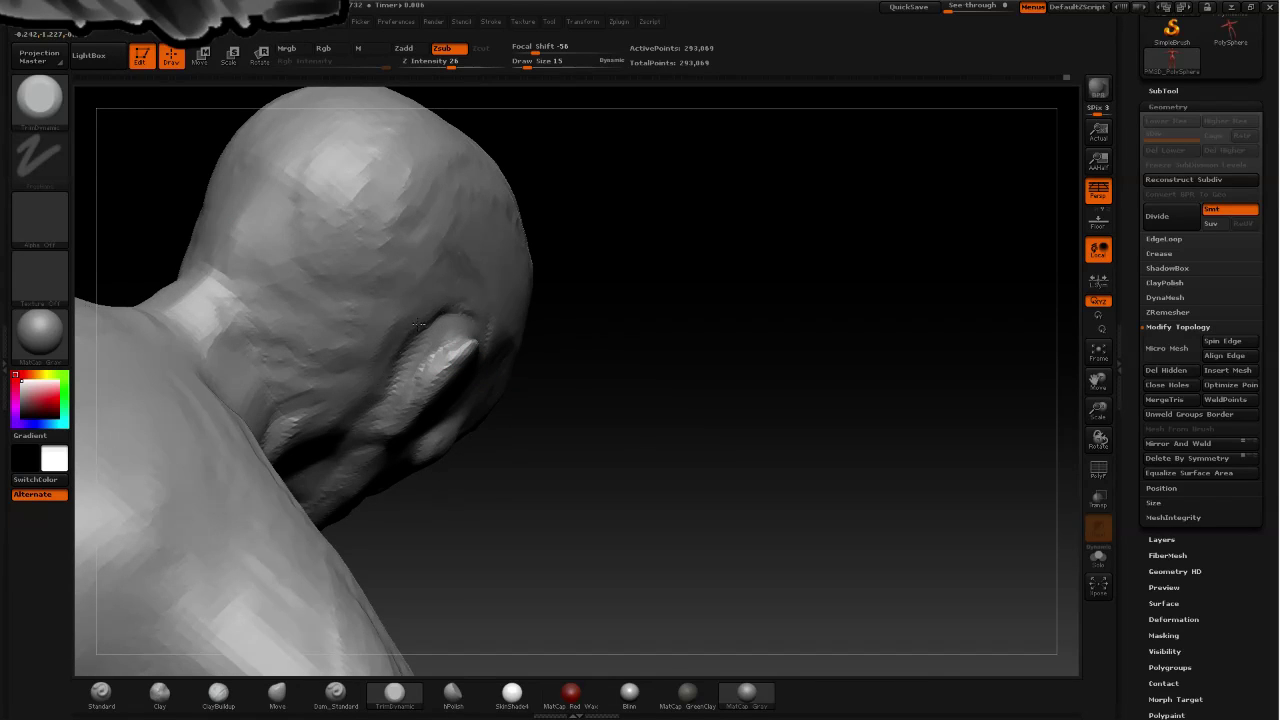
pyautogui.moveTo(628, 361)
pyautogui.mouseDown()
pyautogui.moveTo(613, 269)
pyautogui.moveTo(551, 257)
pyautogui.mouseUp()
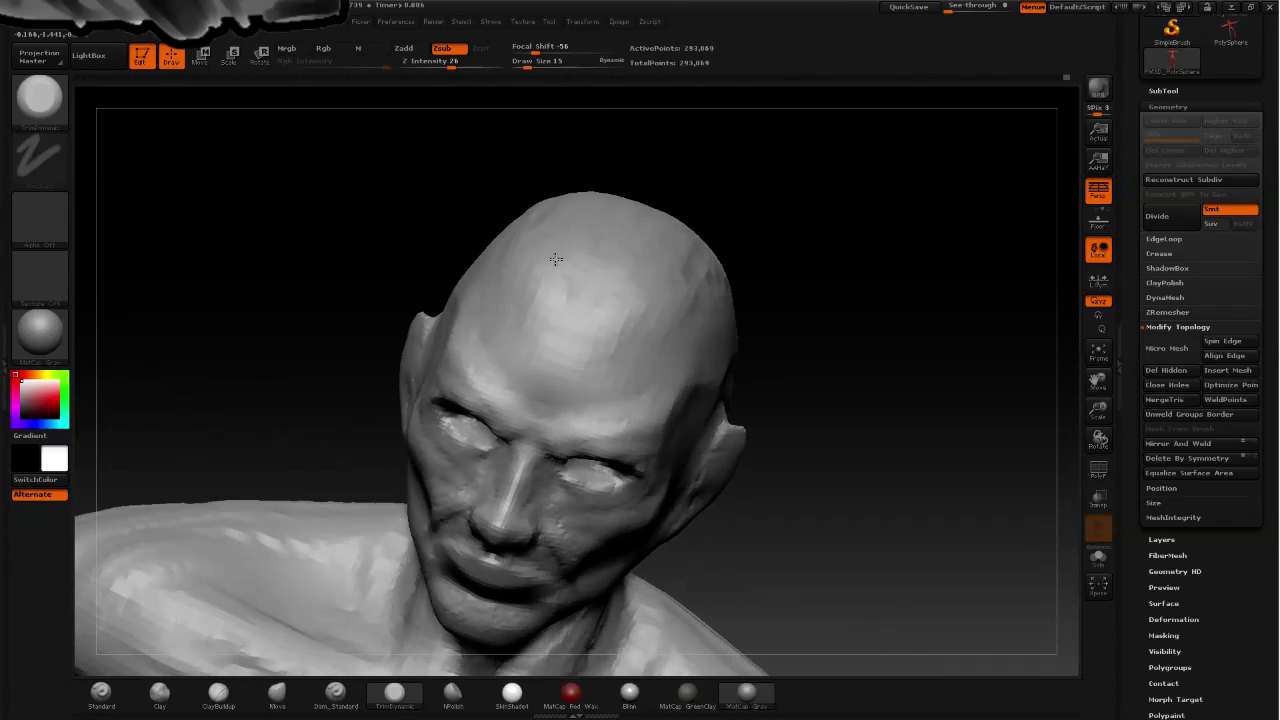
# - Inspect the chin, neck and jaw from below, then bring up the brush library
pyautogui.moveTo(798, 469); pyautogui.dragTo(763, 351)
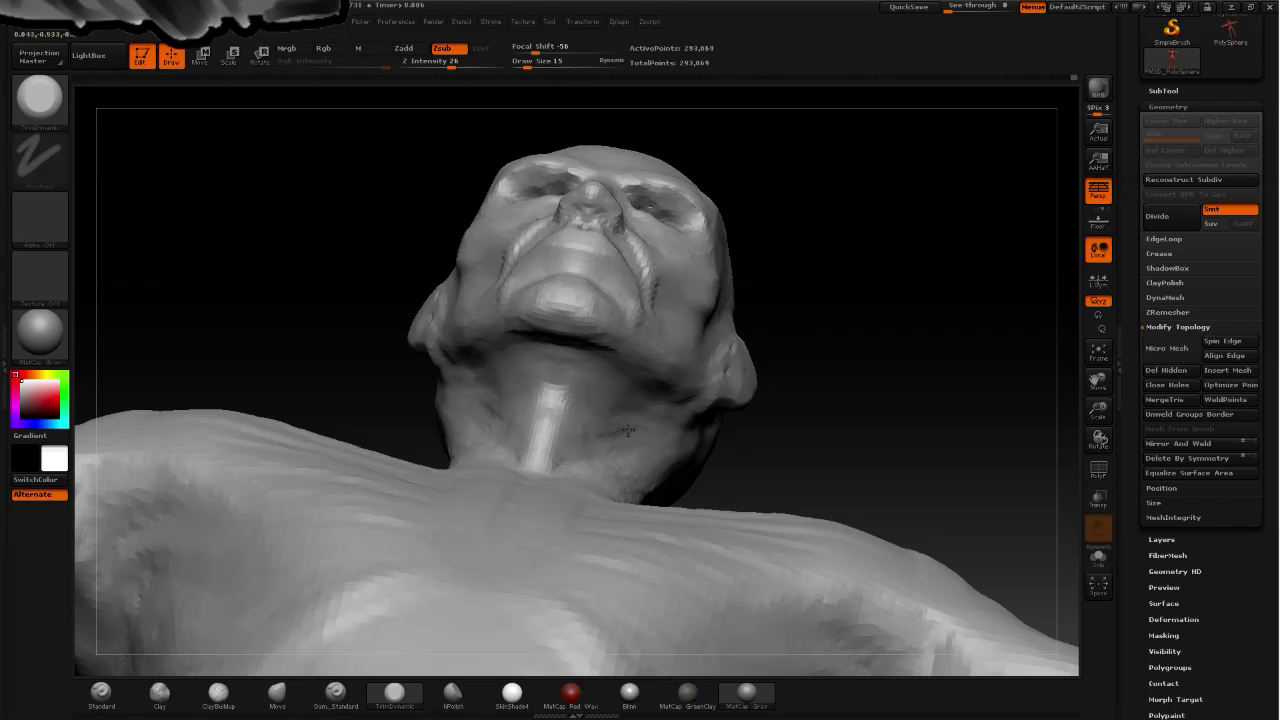
pyautogui.moveTo(808, 428); pyautogui.dragTo(757, 434)
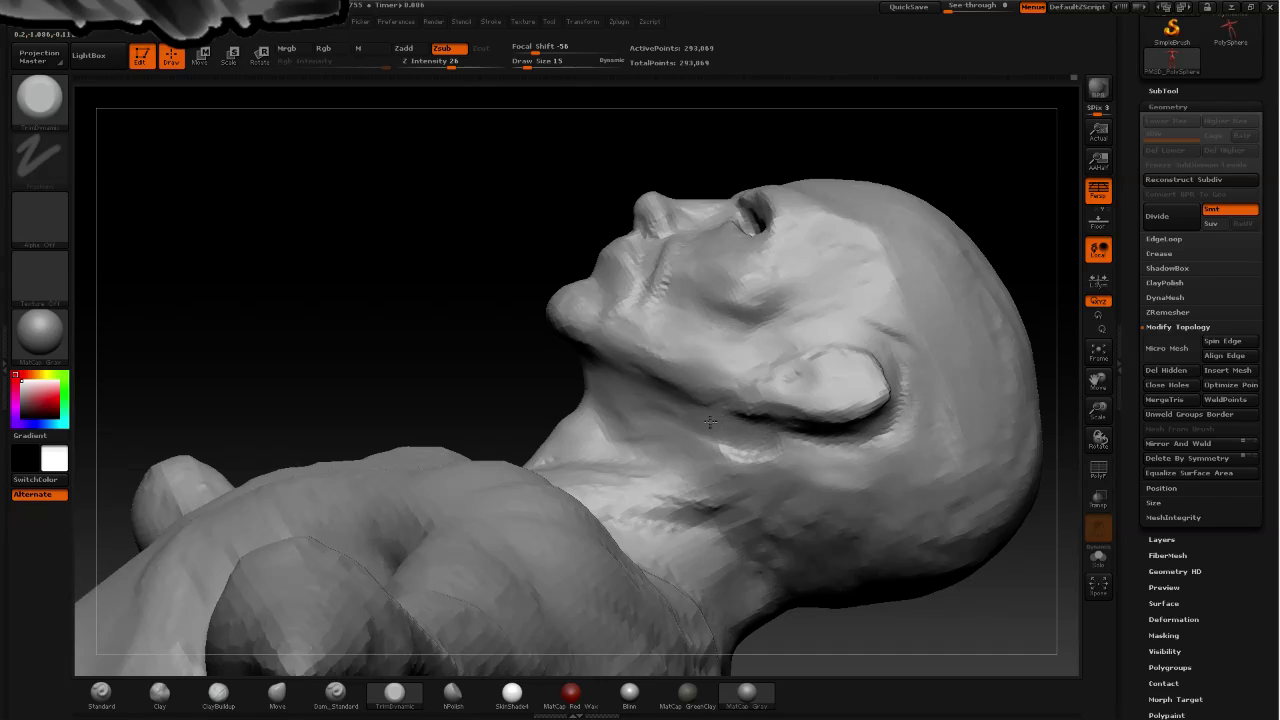
pyautogui.moveTo(331, 229); pyautogui.dragTo(378, 252)
pyautogui.moveTo(145, 131); pyautogui.dragTo(222, 220)
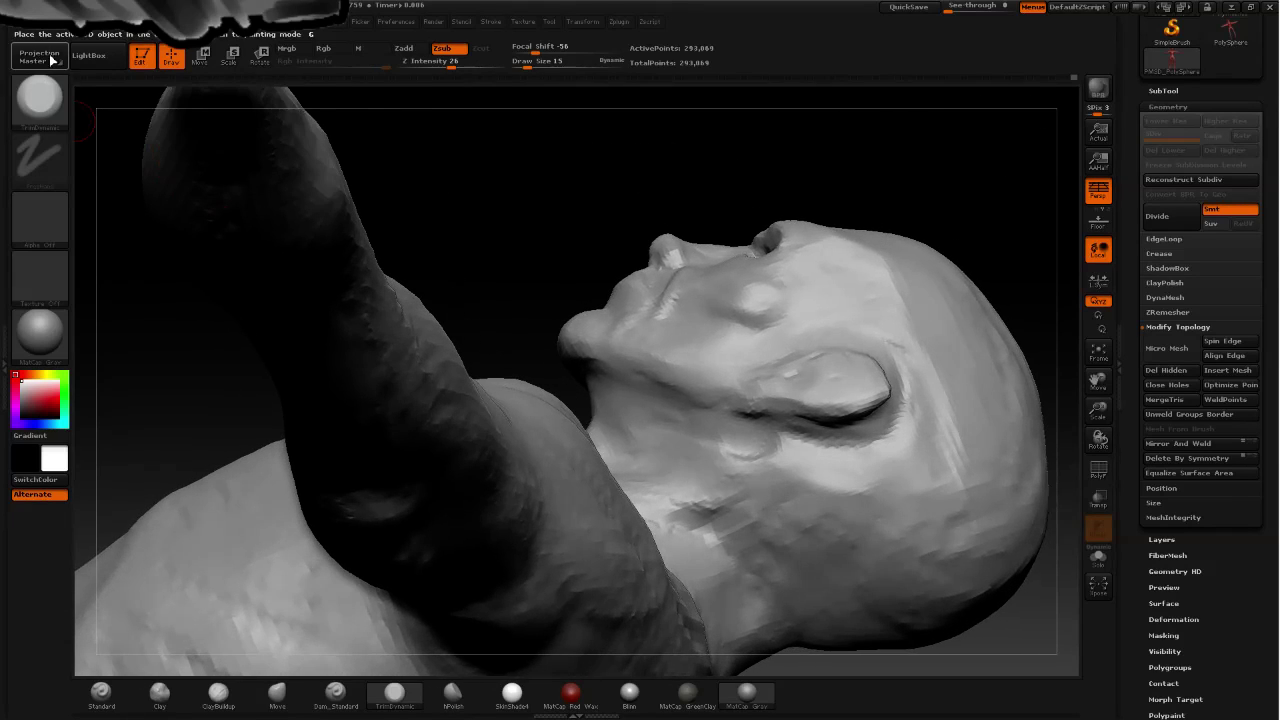
pyautogui.click(48, 98)
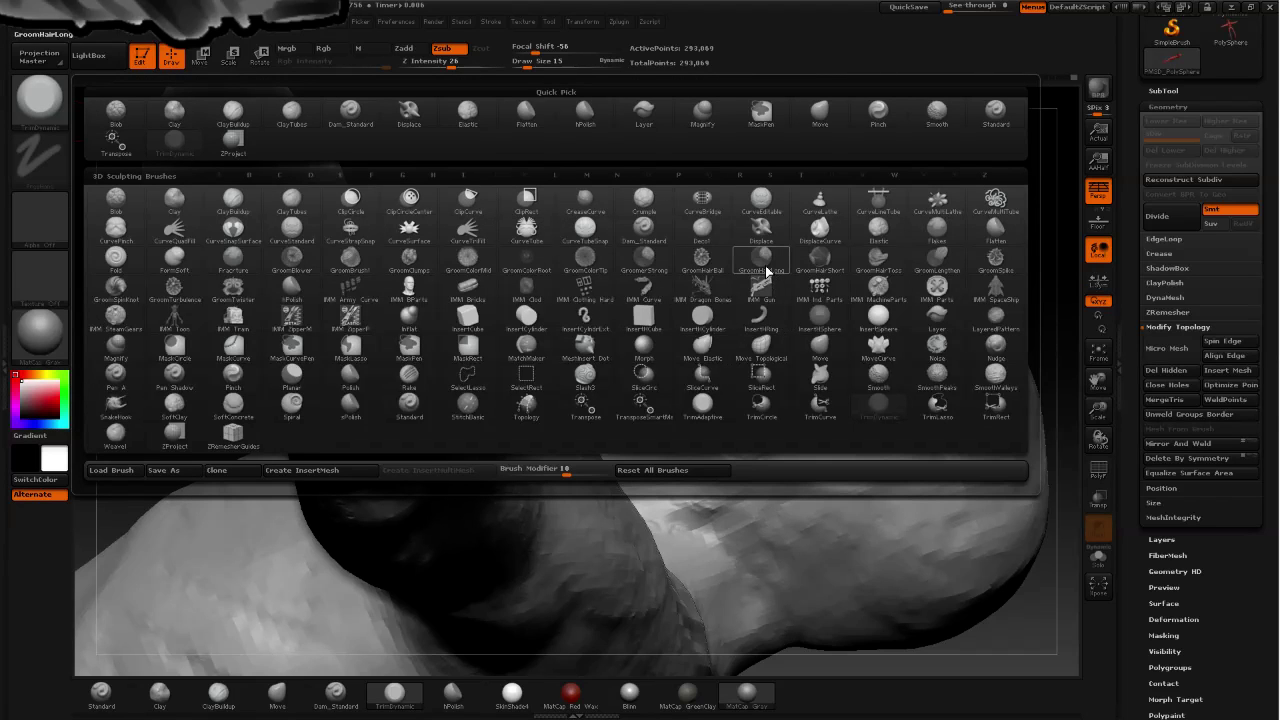
# - Pick Dam_Standard in Zsub mode and carve a crease along the jawline toward the ear
pyautogui.click(644, 229)
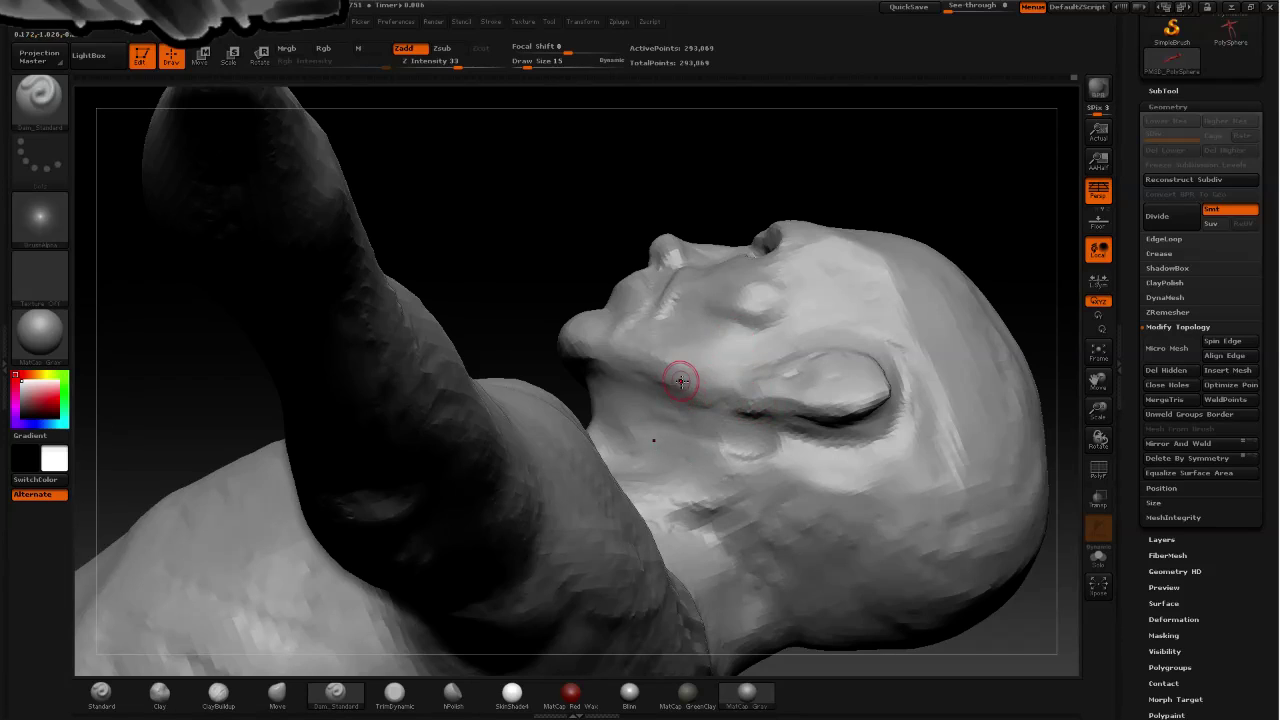
pyautogui.click(443, 48)
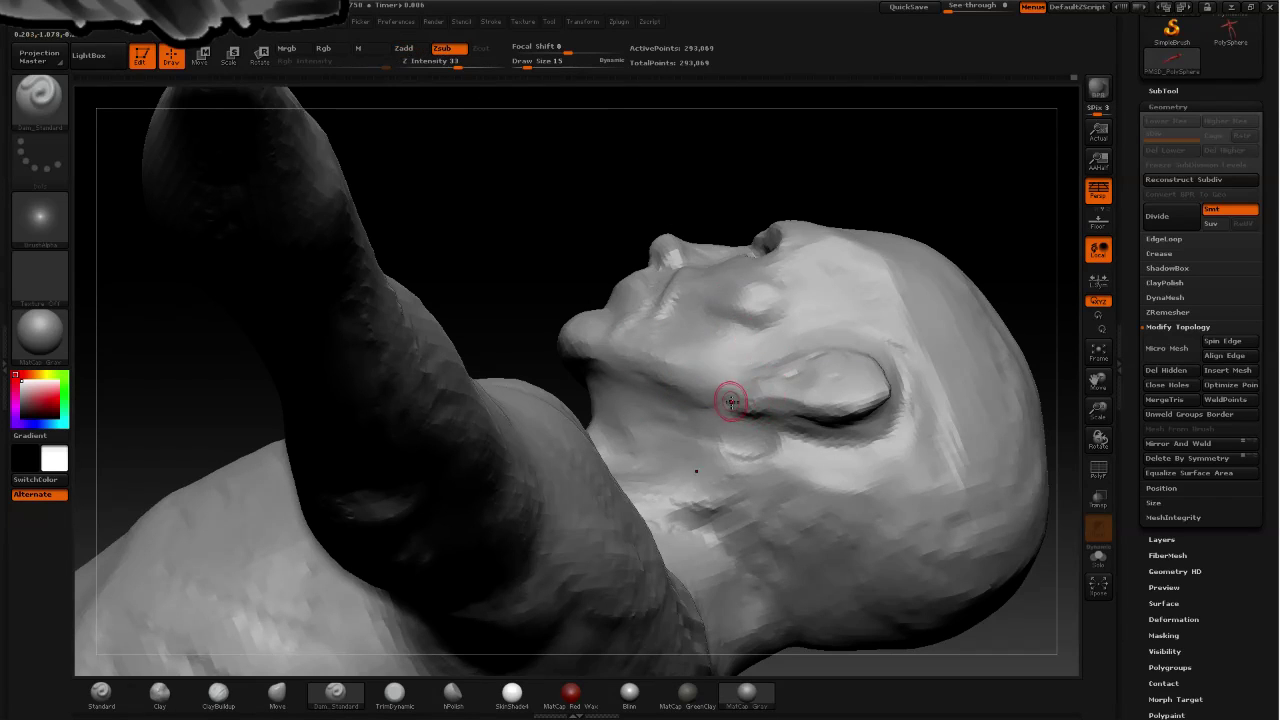
pyautogui.moveTo(644, 381)
pyautogui.mouseDown()
pyautogui.moveTo(751, 426)
pyautogui.moveTo(735, 428)
pyautogui.mouseUp()
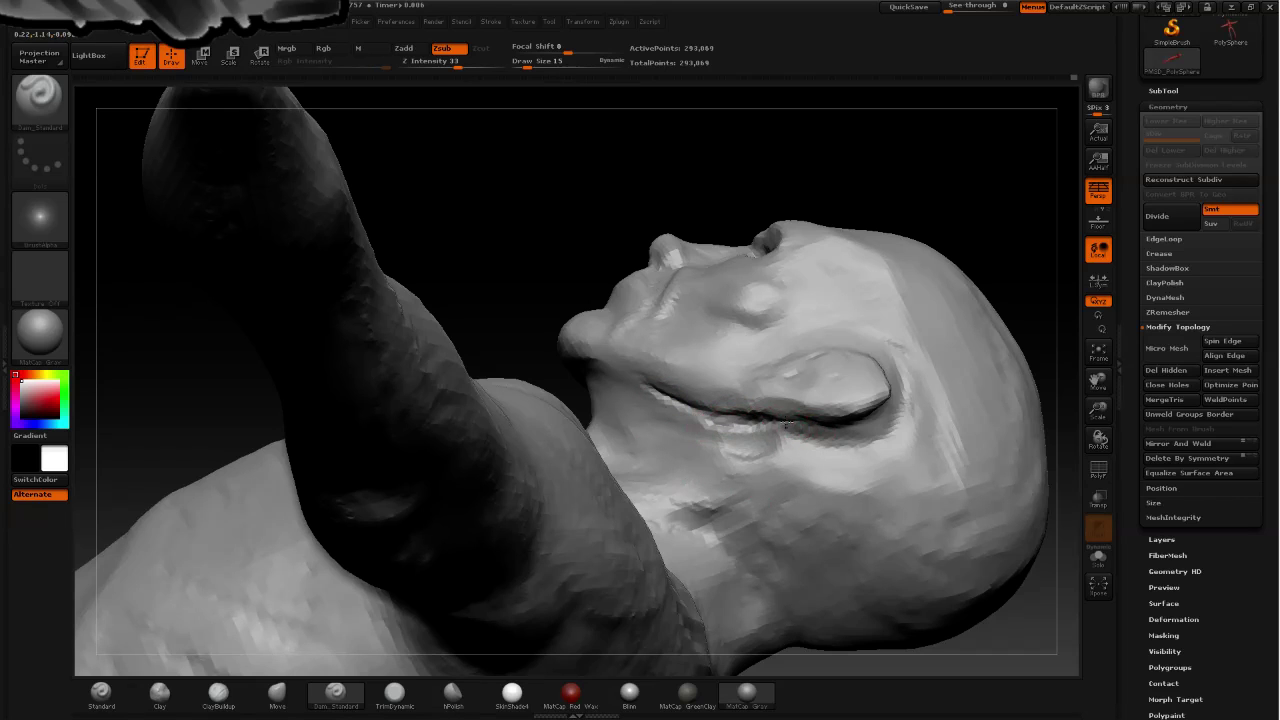
# - Re-sculpt and refine the eyelid crease with Dam_Standard from a lowered view
pyautogui.moveTo(580, 275)
pyautogui.mouseDown()
pyautogui.moveTo(638, 375)
pyautogui.moveTo(586, 443)
pyautogui.moveTo(603, 449)
pyautogui.moveTo(700, 375)
pyautogui.moveTo(620, 413)
pyautogui.mouseUp()
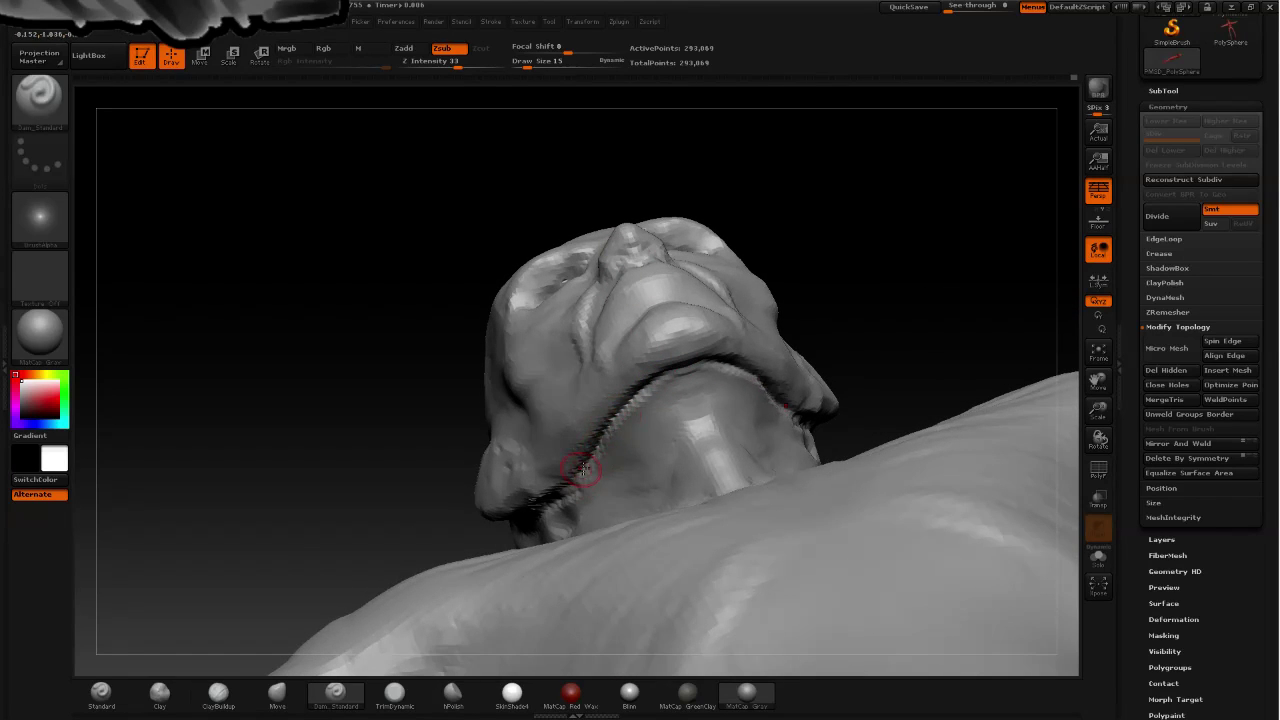
pyautogui.moveTo(420, 357)
pyautogui.mouseDown()
pyautogui.moveTo(394, 380)
pyautogui.moveTo(412, 432)
pyautogui.moveTo(462, 285)
pyautogui.moveTo(449, 143)
pyautogui.moveTo(462, 164)
pyautogui.mouseUp()
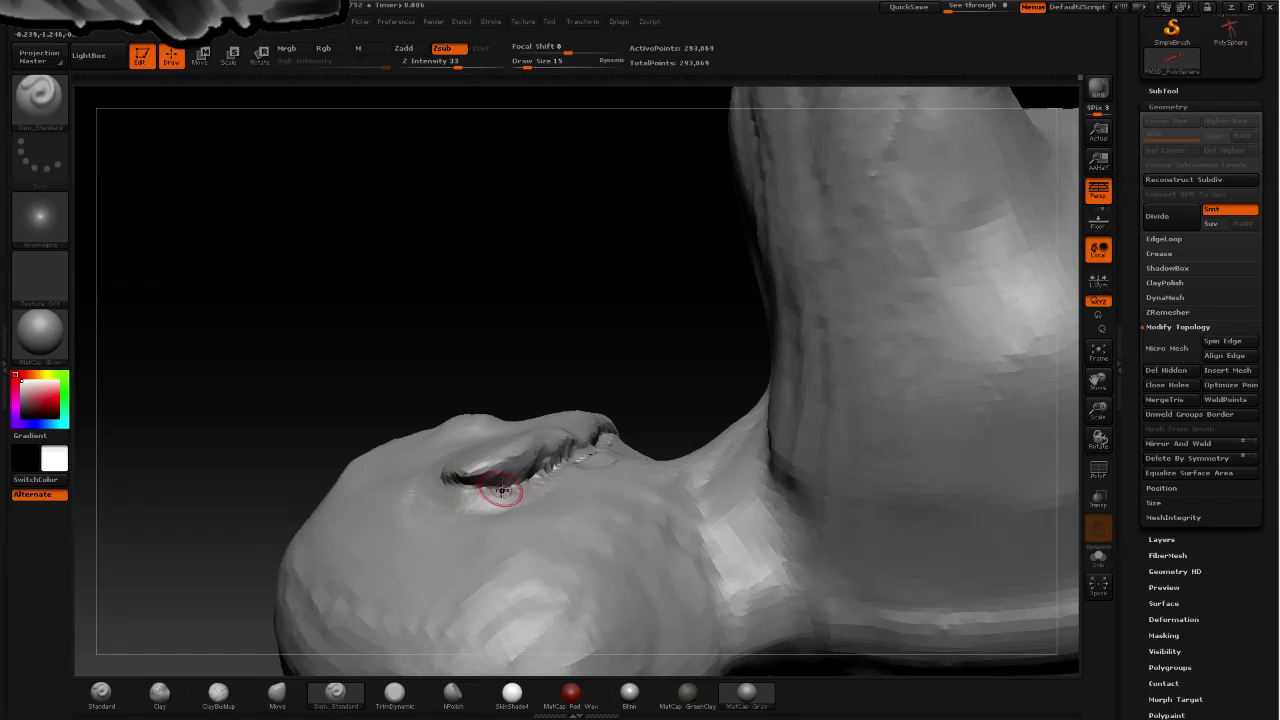
pyautogui.moveTo(380, 397); pyautogui.dragTo(504, 497)
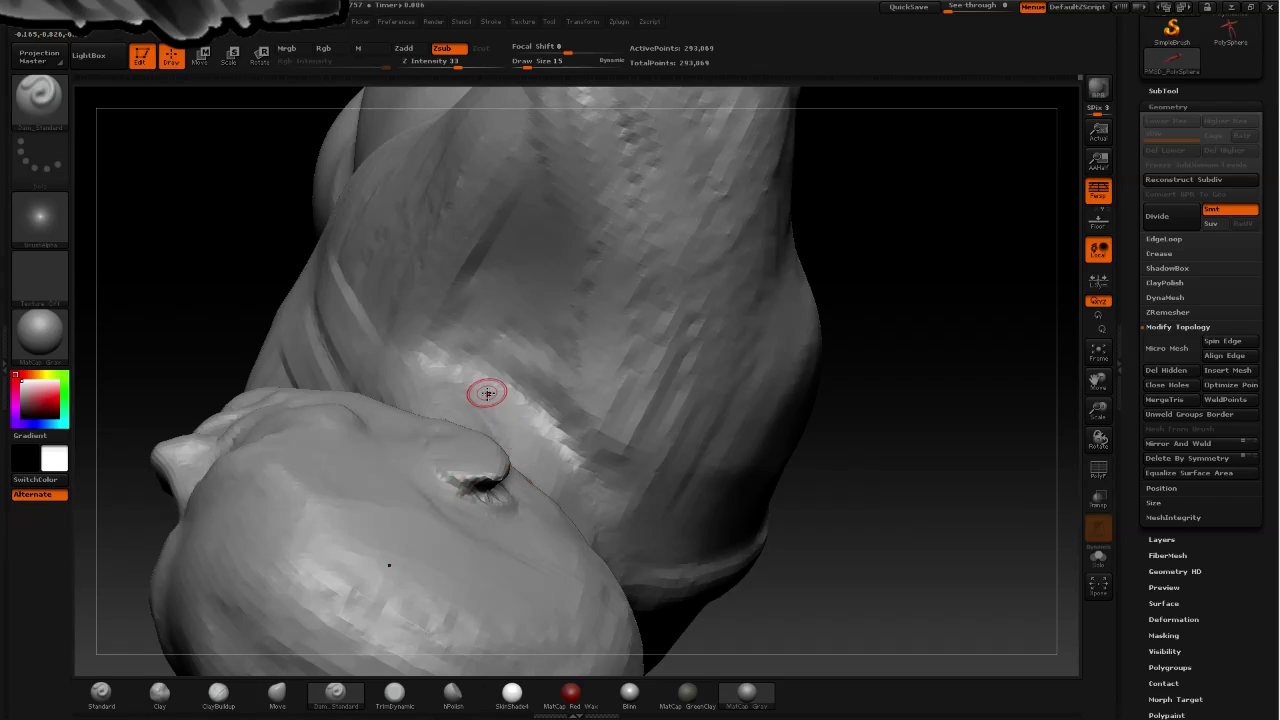
pyautogui.moveTo(286, 257)
pyautogui.mouseDown()
pyautogui.moveTo(223, 220)
pyautogui.moveTo(338, 290)
pyautogui.moveTo(502, 496)
pyautogui.mouseUp()
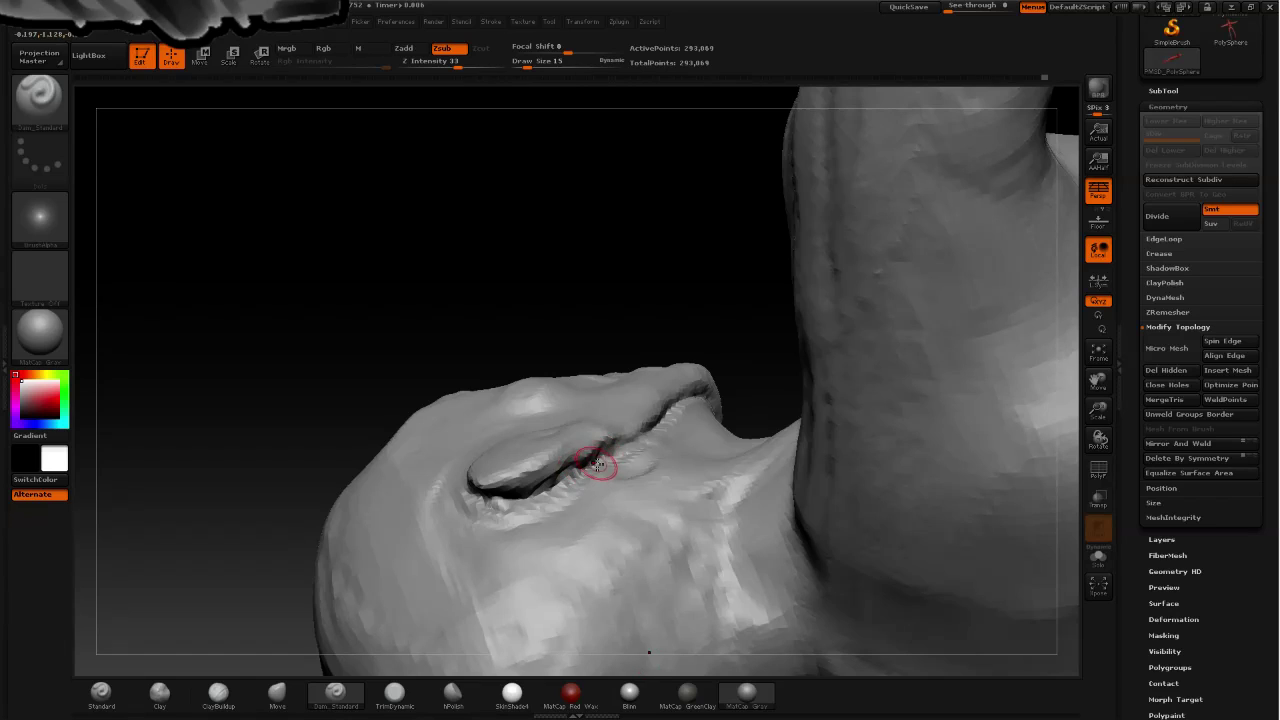
pyautogui.moveTo(597, 463)
pyautogui.mouseDown()
pyautogui.moveTo(671, 434)
pyautogui.moveTo(637, 455)
pyautogui.mouseUp()
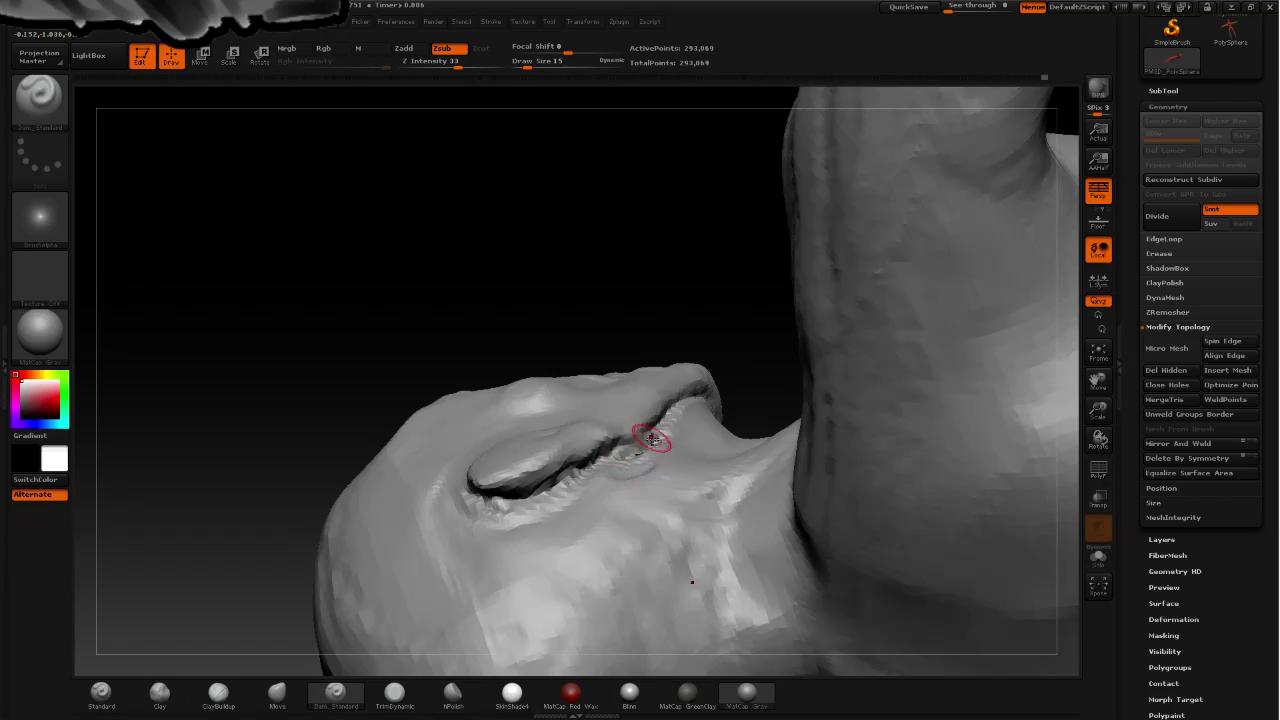
pyautogui.moveTo(651, 438); pyautogui.dragTo(623, 451)
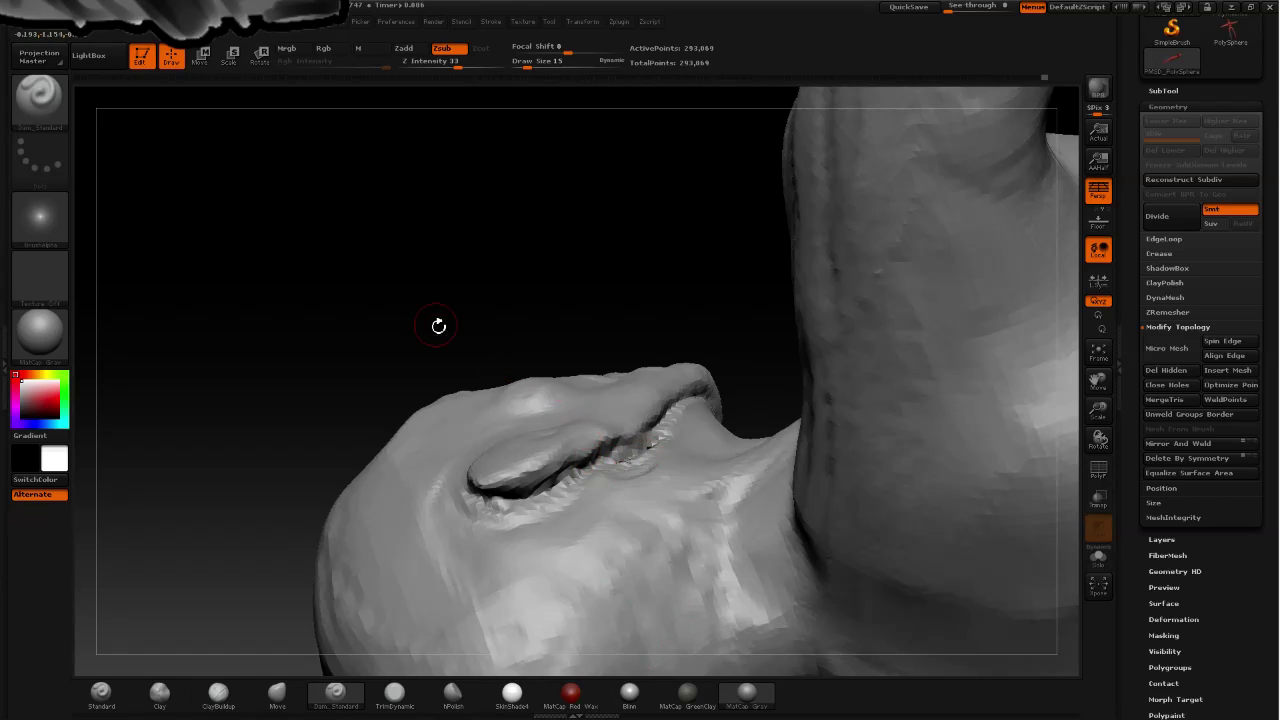
# - Fill in and even out the rough dark stripes in the cheek groove
pyautogui.moveTo(438, 325); pyautogui.dragTo(498, 449)
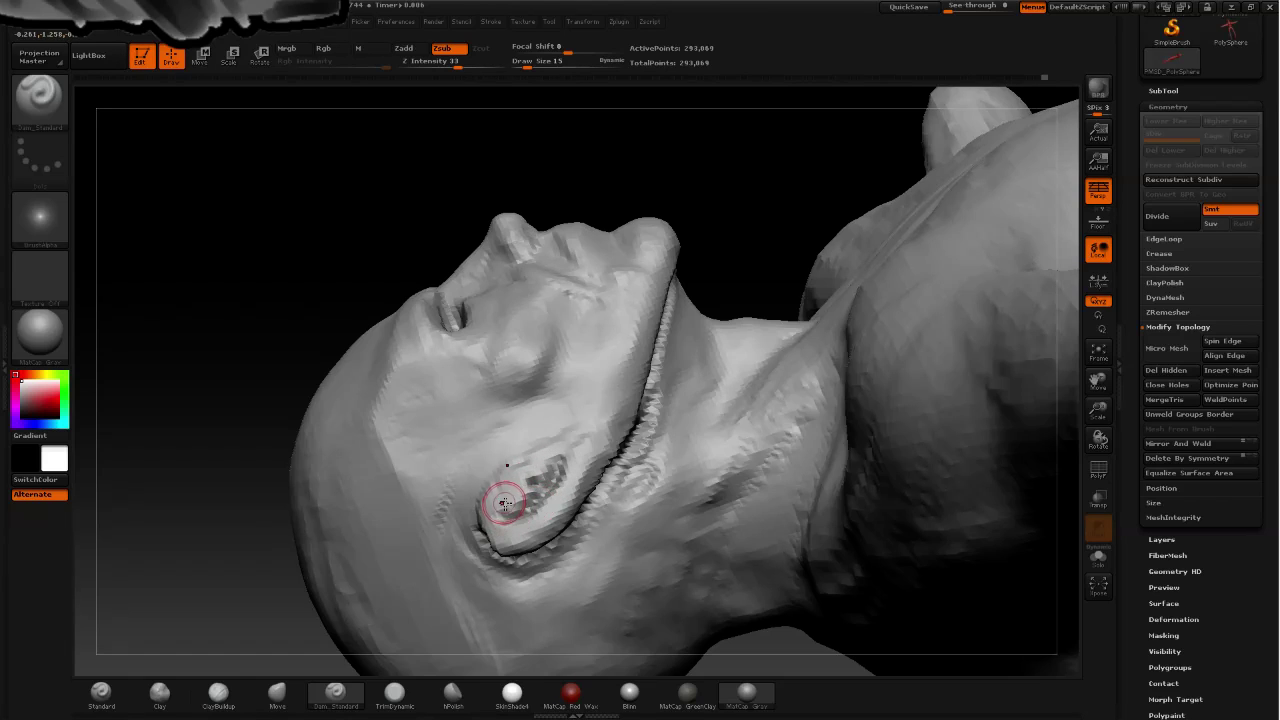
pyautogui.moveTo(523, 482); pyautogui.dragTo(512, 505)
pyautogui.moveTo(520, 521)
pyautogui.mouseDown()
pyautogui.moveTo(501, 538)
pyautogui.moveTo(577, 471)
pyautogui.mouseUp()
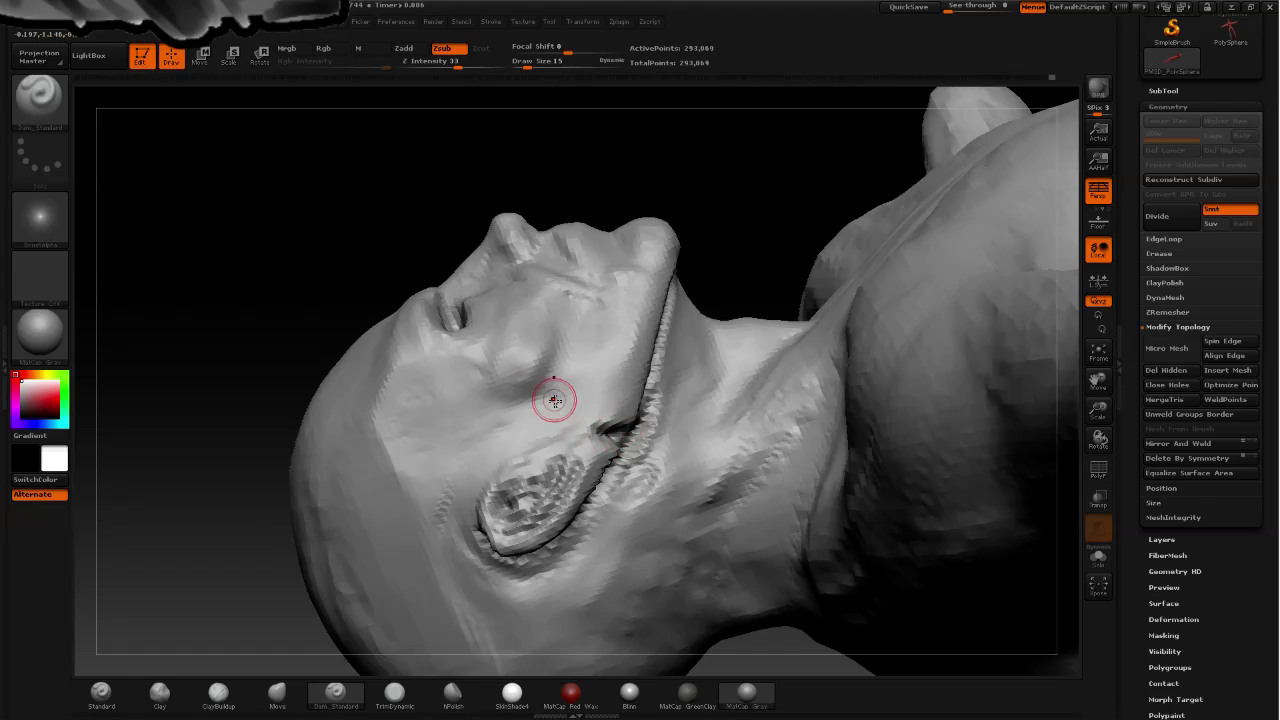
pyautogui.moveTo(310, 190)
pyautogui.mouseDown()
pyautogui.moveTo(288, 214)
pyautogui.moveTo(277, 309)
pyautogui.moveTo(306, 341)
pyautogui.moveTo(363, 334)
pyautogui.mouseUp()
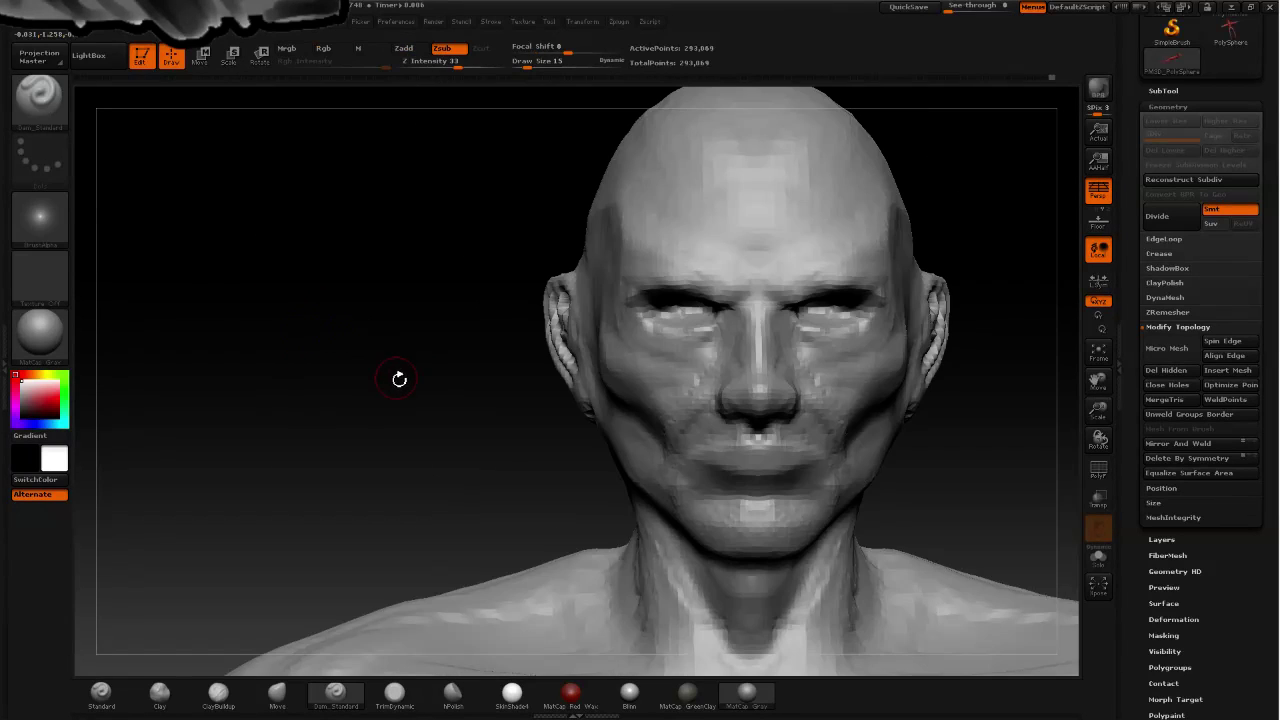
# - Shift-smooth the inner ear creases from profile and rear three-quarter views
pyautogui.keyDown('alt'); pyautogui.moveTo(427, 393); pyautogui.dragTo(309, 380); pyautogui.keyUp('alt')
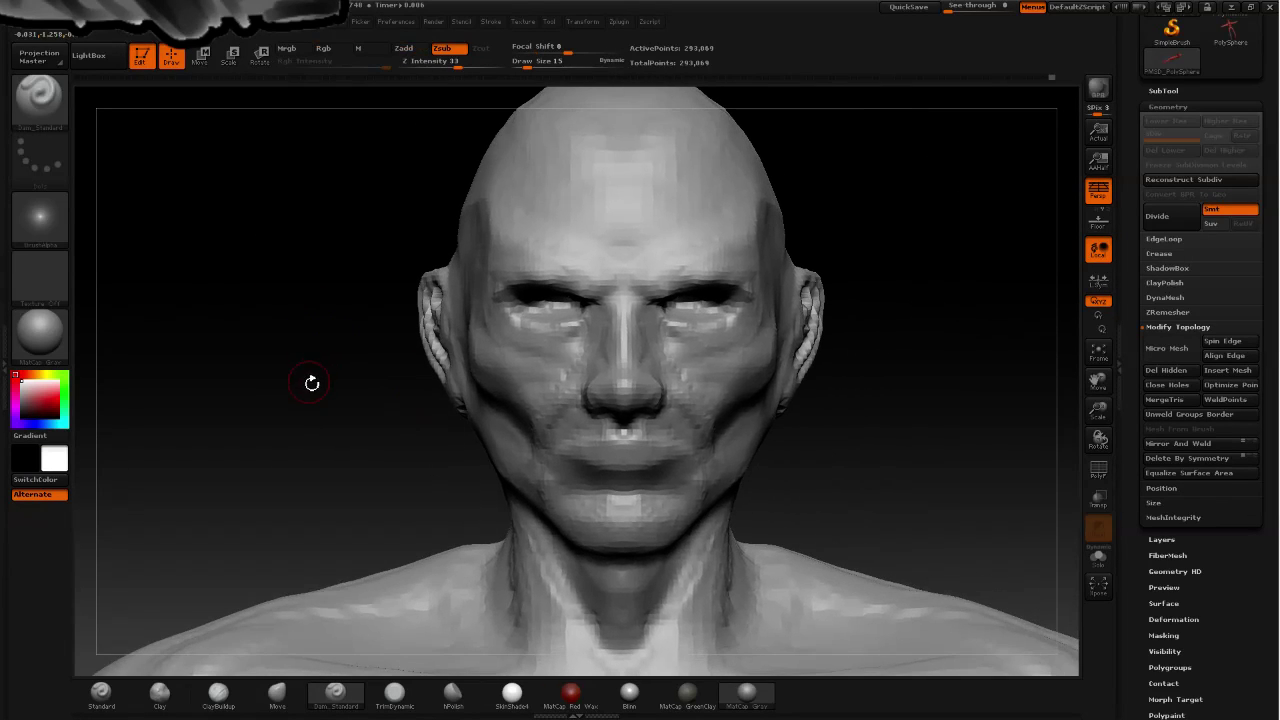
pyautogui.keyDown('ctrl'); pyautogui.moveTo(309, 257); pyautogui.dragTo(333, 468); pyautogui.keyUp('ctrl')
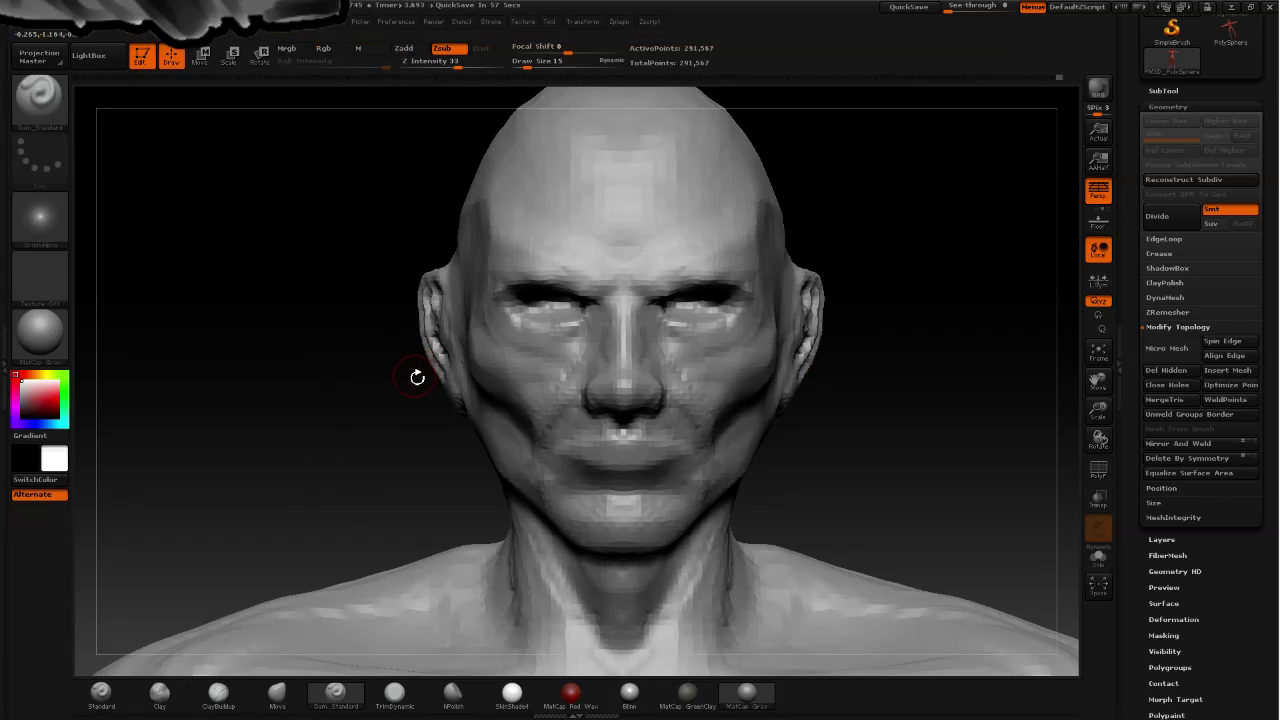
pyautogui.moveTo(357, 384); pyautogui.dragTo(405, 391)
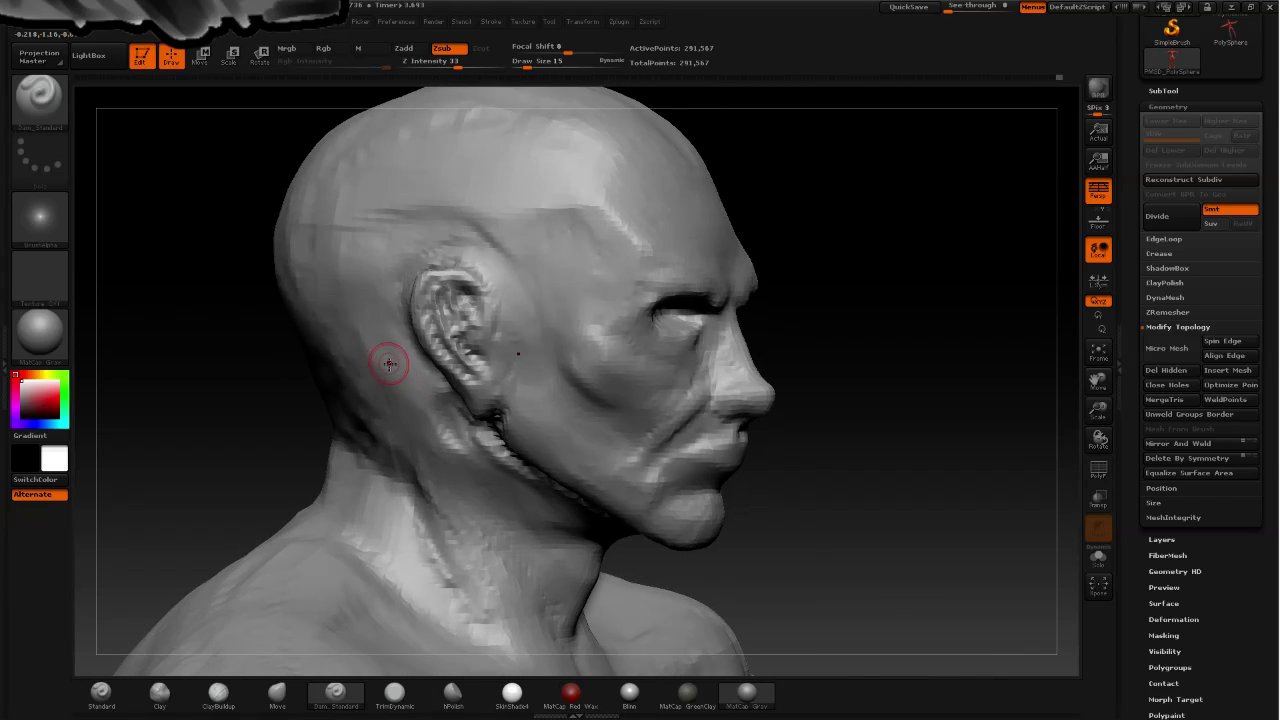
pyautogui.press('shift')
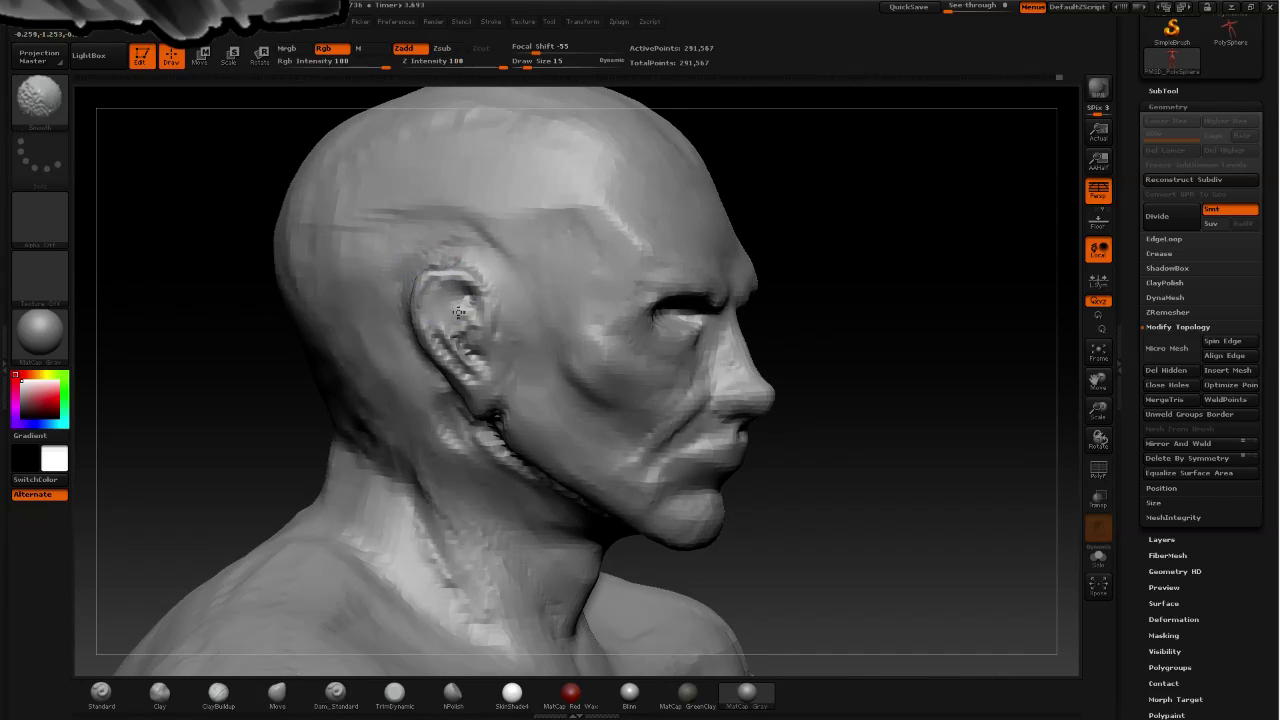
pyautogui.keyDown('shift'); pyautogui.moveTo(463, 291); pyautogui.dragTo(465, 362); pyautogui.keyUp('shift')
pyautogui.moveTo(263, 251); pyautogui.dragTo(363, 306)
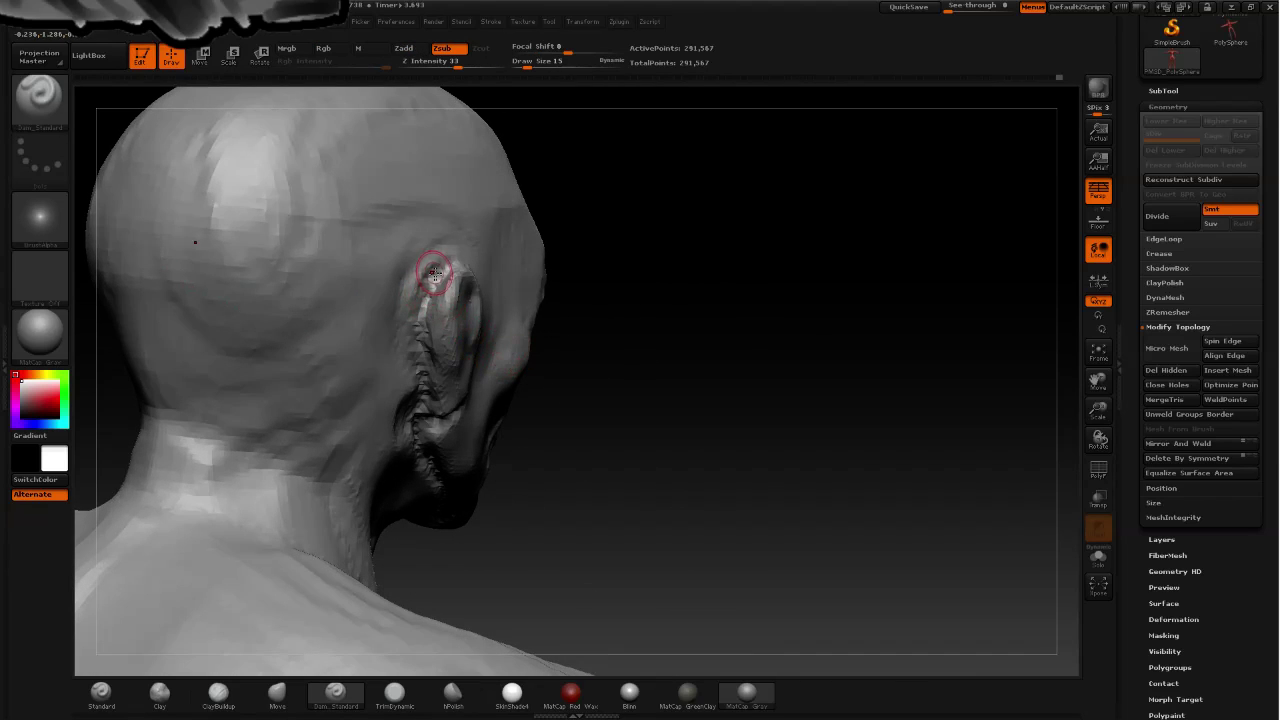
pyautogui.keyDown('shift'); pyautogui.moveTo(440, 280); pyautogui.dragTo(428, 394); pyautogui.keyUp('shift')
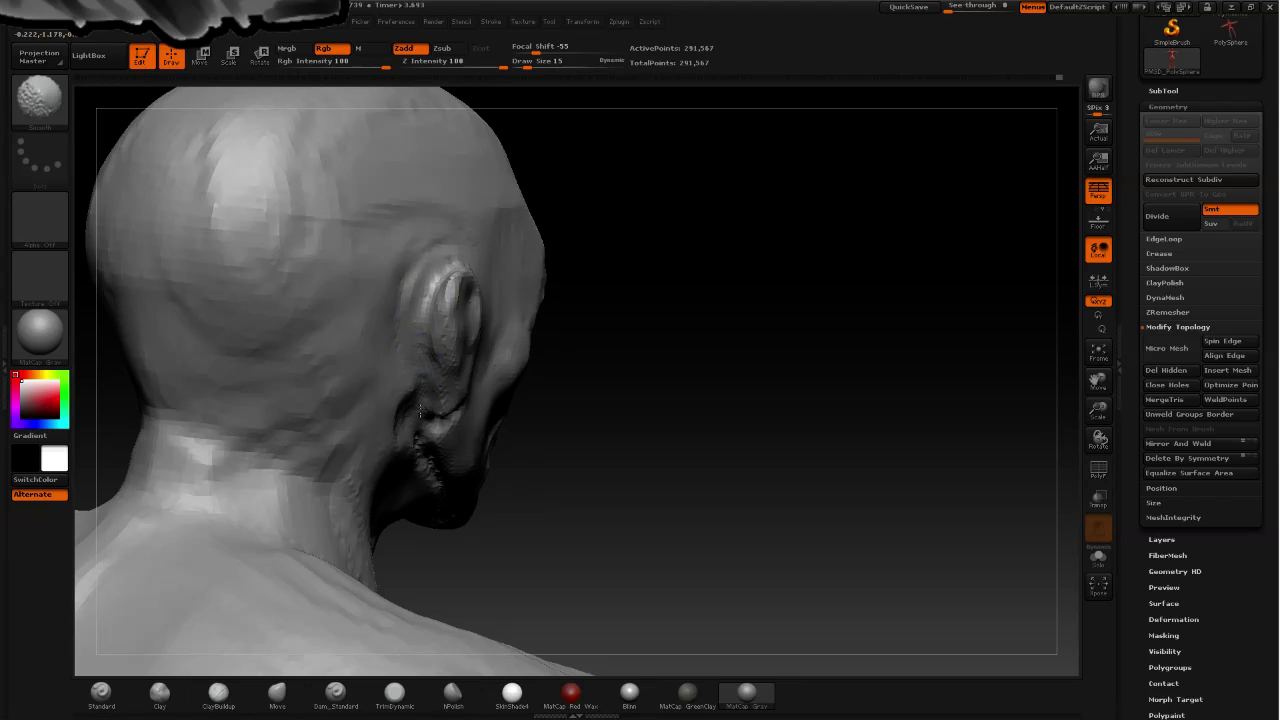
pyautogui.moveTo(506, 443); pyautogui.dragTo(471, 440)
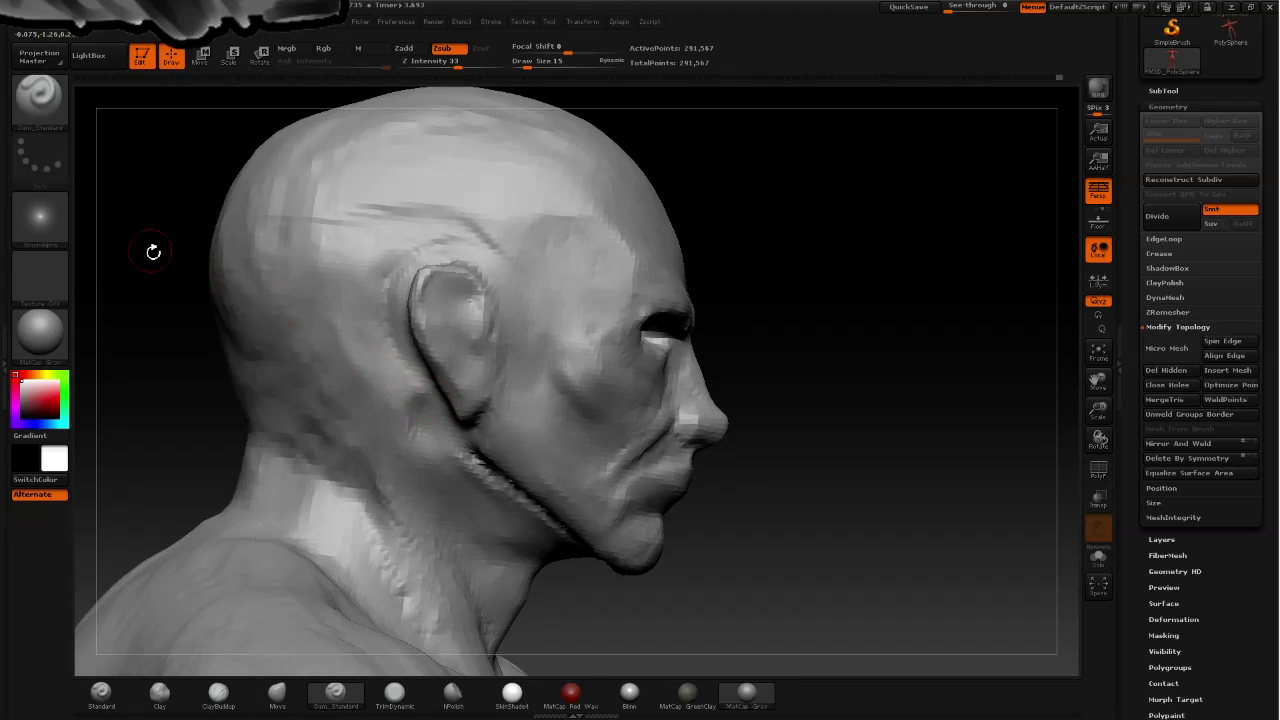
# - Switch to ClayBuildup and build up the earlobe and a crease along the inner ear rim
pyautogui.click(40, 95)
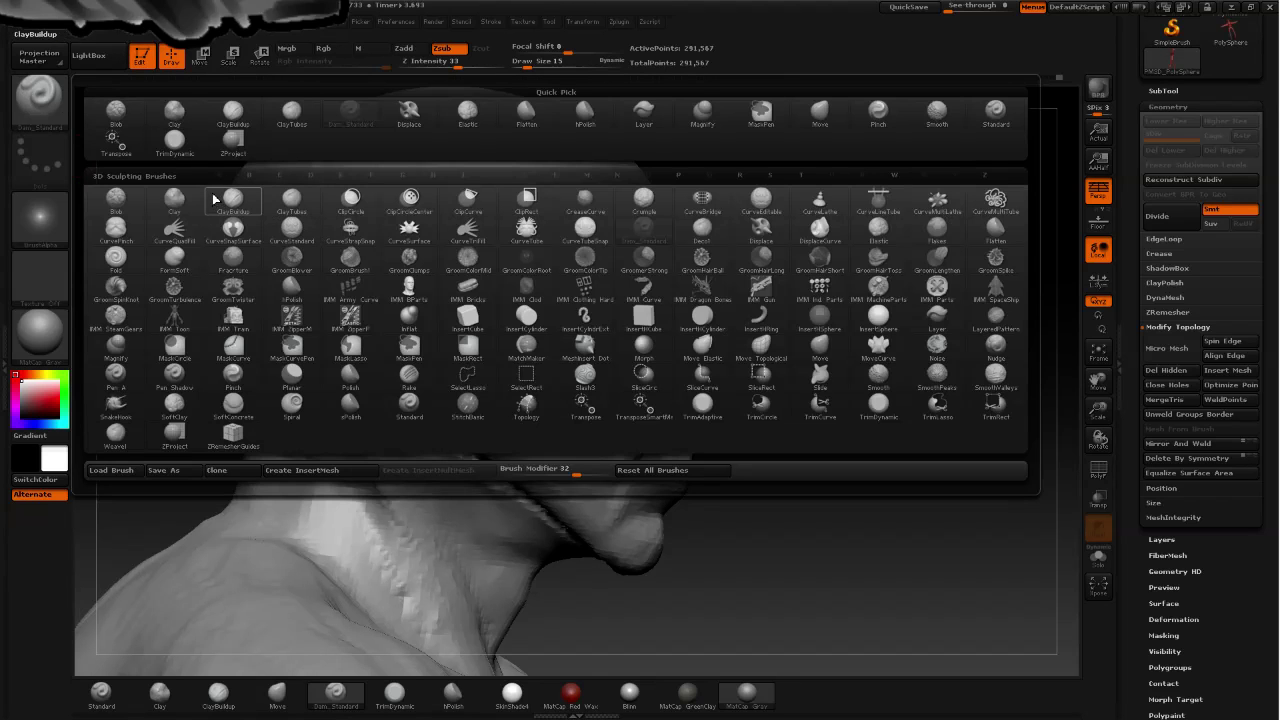
pyautogui.click(232, 199)
pyautogui.moveTo(812, 497)
pyautogui.mouseDown()
pyautogui.moveTo(520, 400)
pyautogui.moveTo(469, 403)
pyautogui.mouseUp()
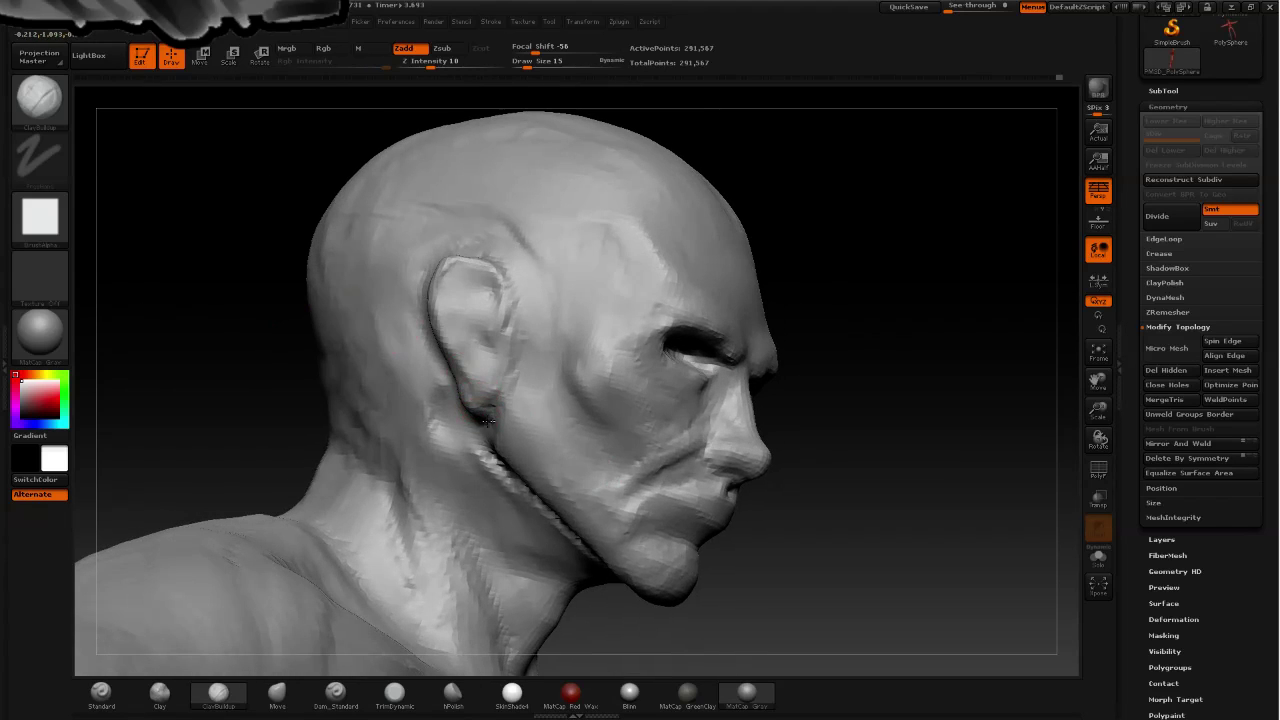
pyautogui.moveTo(470, 404)
pyautogui.mouseDown()
pyautogui.moveTo(487, 408)
pyautogui.moveTo(474, 320)
pyautogui.mouseUp()
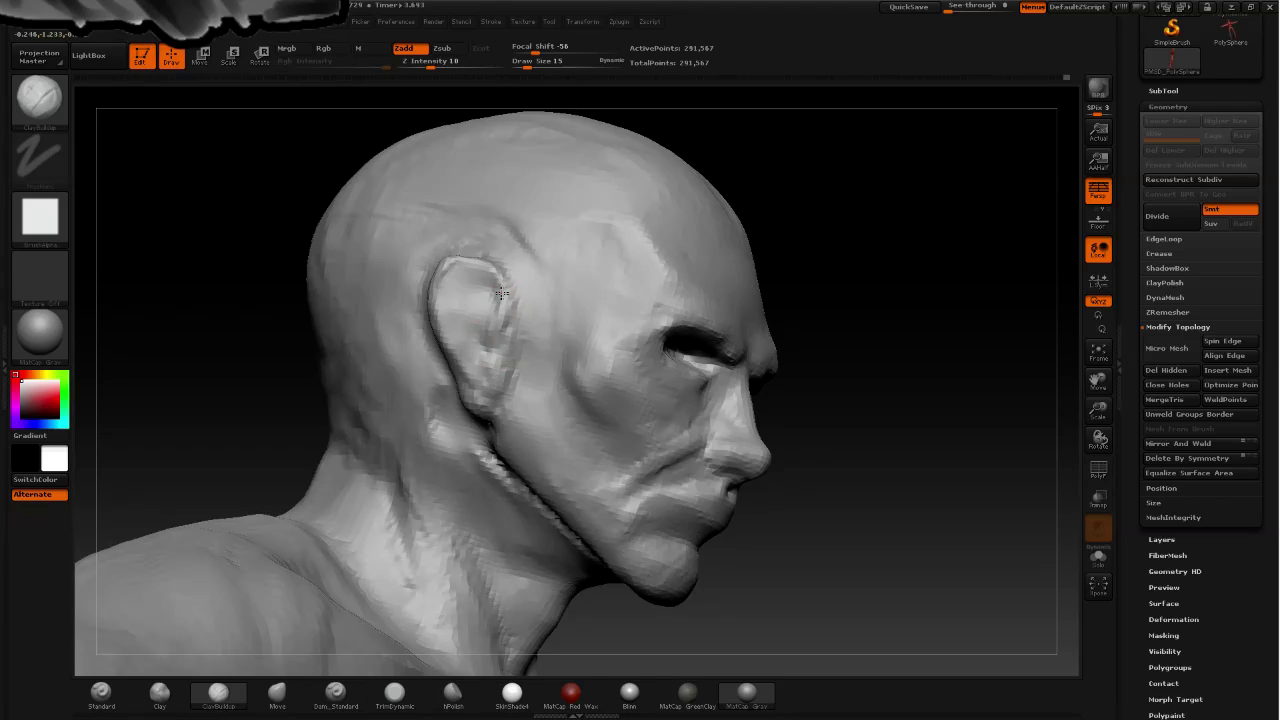
pyautogui.moveTo(501, 292); pyautogui.dragTo(491, 282)
pyautogui.moveTo(443, 286); pyautogui.dragTo(441, 272)
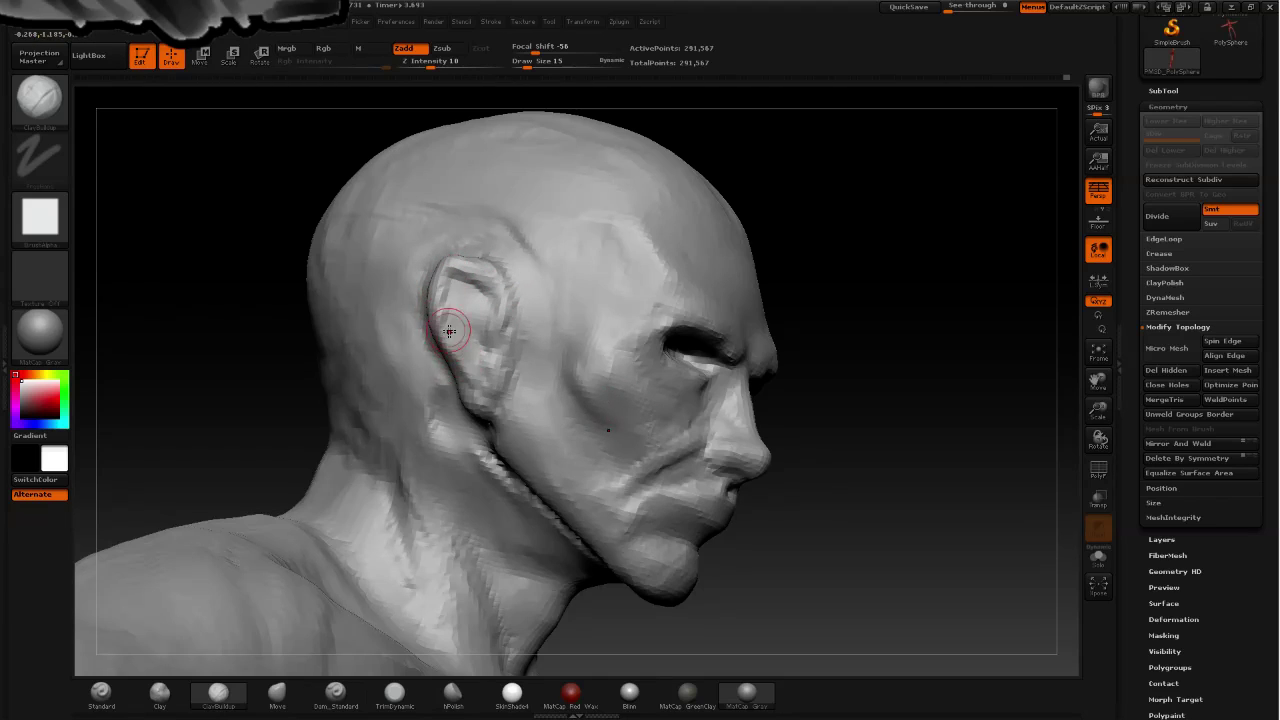
pyautogui.moveTo(449, 335); pyautogui.dragTo(466, 373)
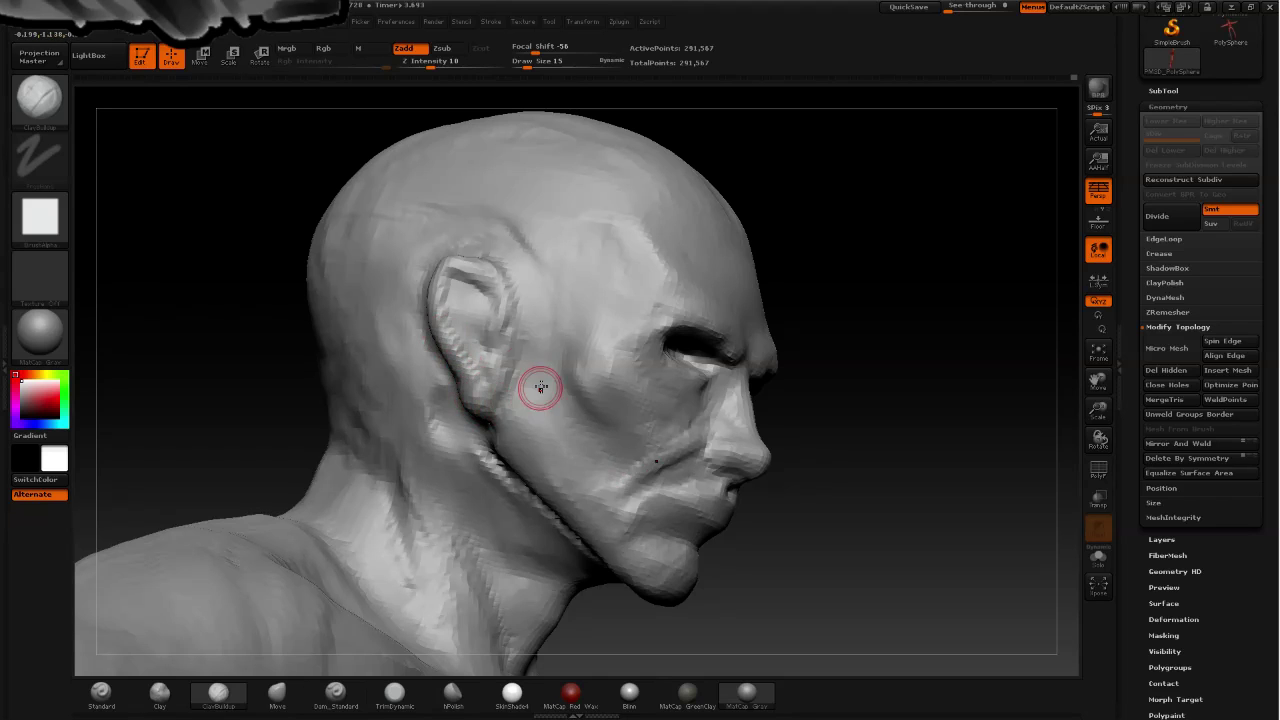
pyautogui.moveTo(300, 290)
pyautogui.mouseDown()
pyautogui.moveTo(230, 285)
pyautogui.moveTo(266, 286)
pyautogui.moveTo(240, 289)
pyautogui.moveTo(234, 273)
pyautogui.moveTo(308, 263)
pyautogui.mouseUp()
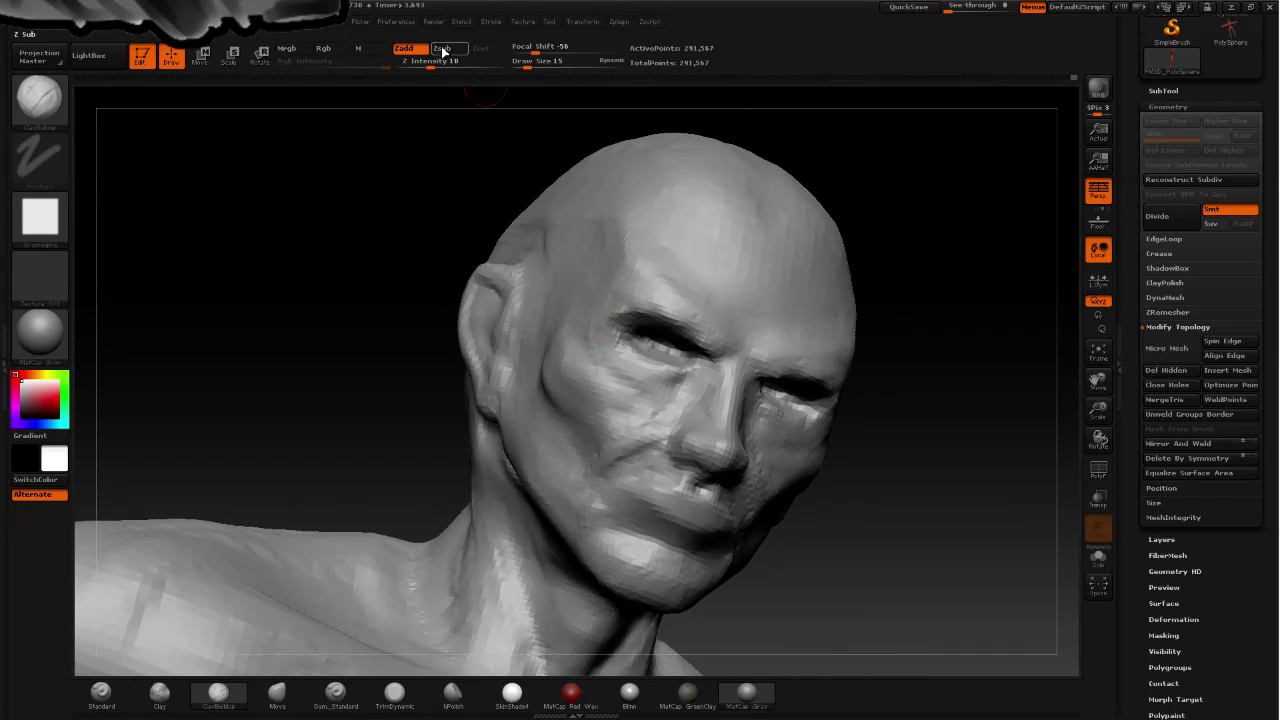
# - Set ClayBuildup to Zsub and deepen the lip crease from a three-quarter view
pyautogui.click(441, 48)
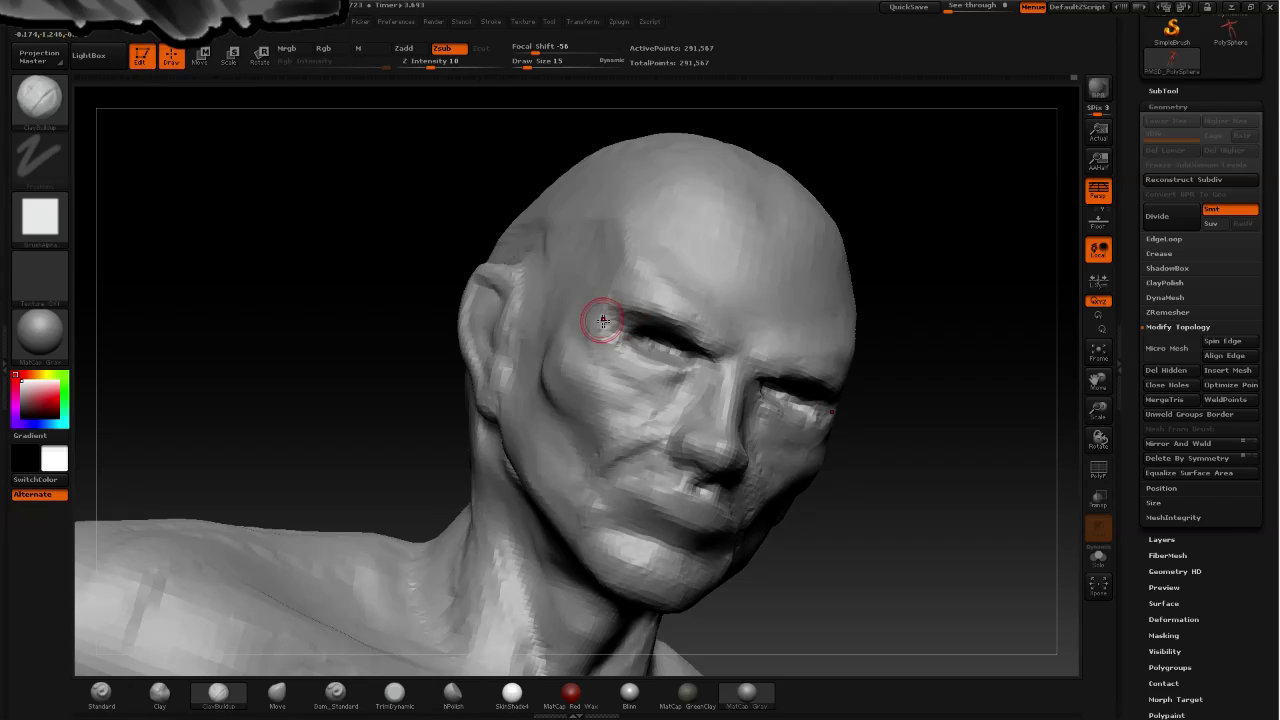
pyautogui.moveTo(474, 216); pyautogui.dragTo(641, 317)
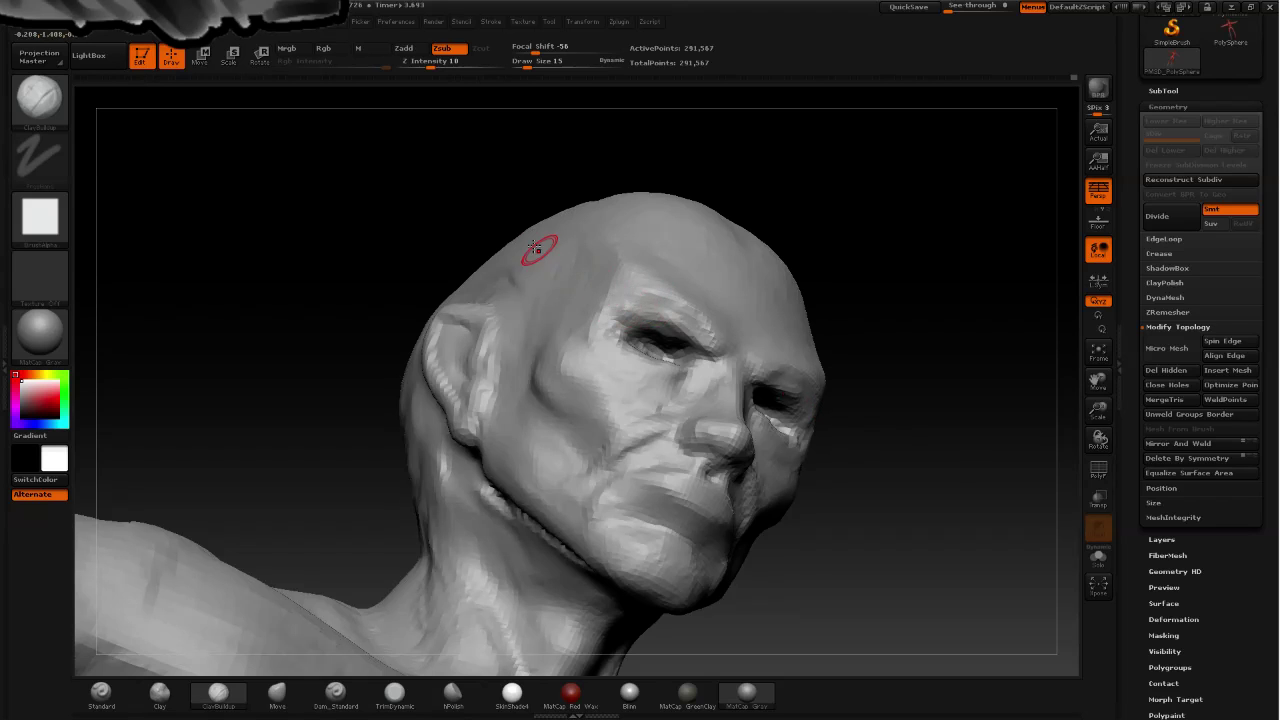
pyautogui.moveTo(451, 173); pyautogui.dragTo(571, 257)
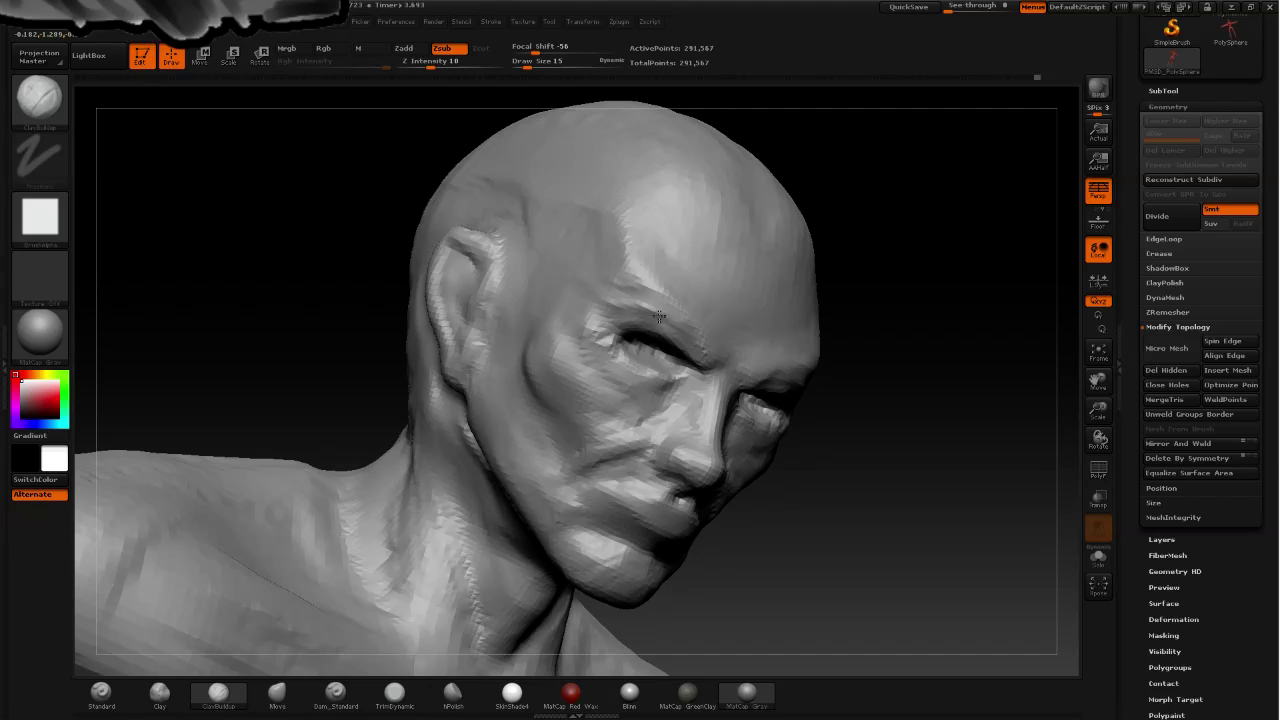
pyautogui.moveTo(908, 360); pyautogui.dragTo(872, 308)
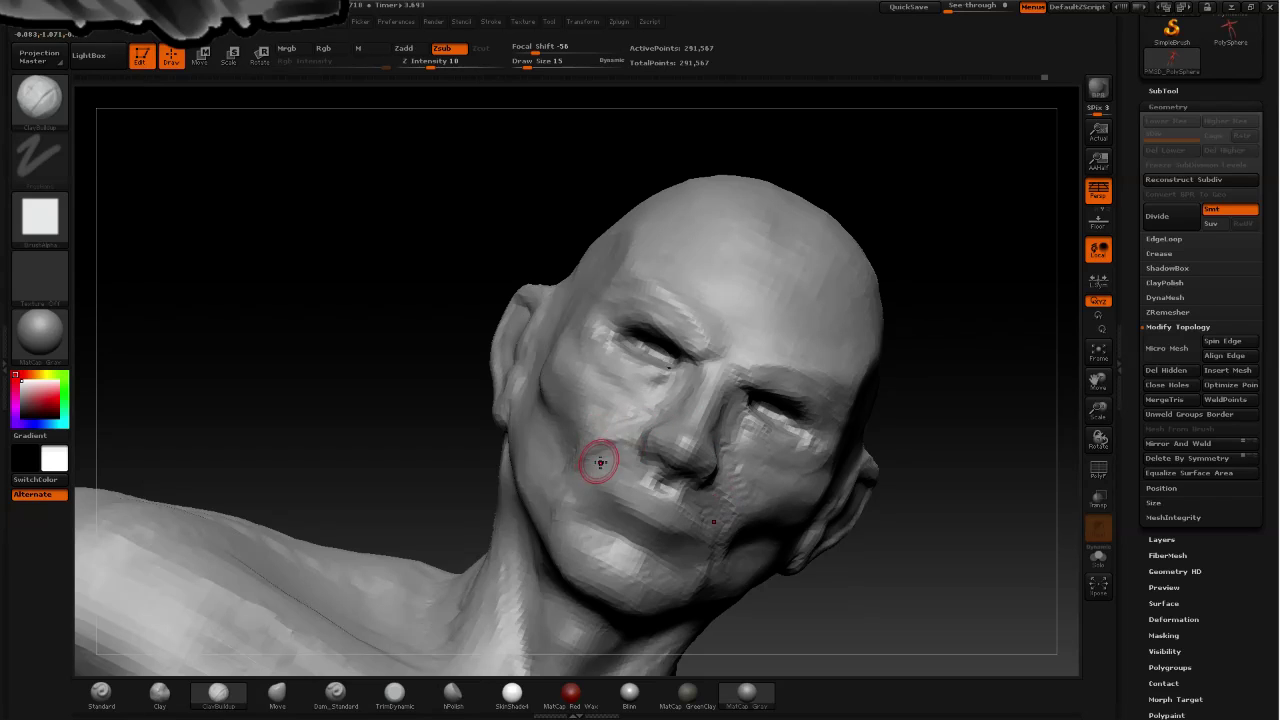
pyautogui.moveTo(360, 297)
pyautogui.mouseDown()
pyautogui.moveTo(380, 326)
pyautogui.moveTo(443, 357)
pyautogui.moveTo(403, 346)
pyautogui.mouseUp()
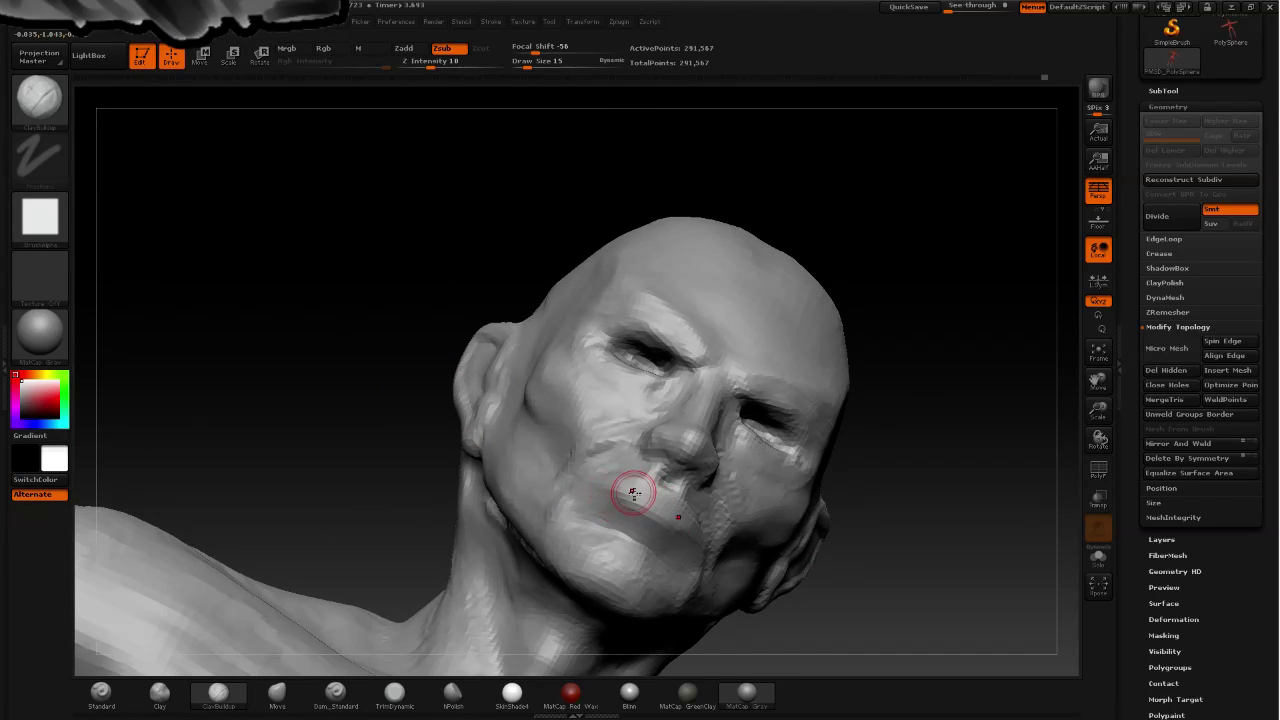
pyautogui.moveTo(589, 480); pyautogui.dragTo(567, 490)
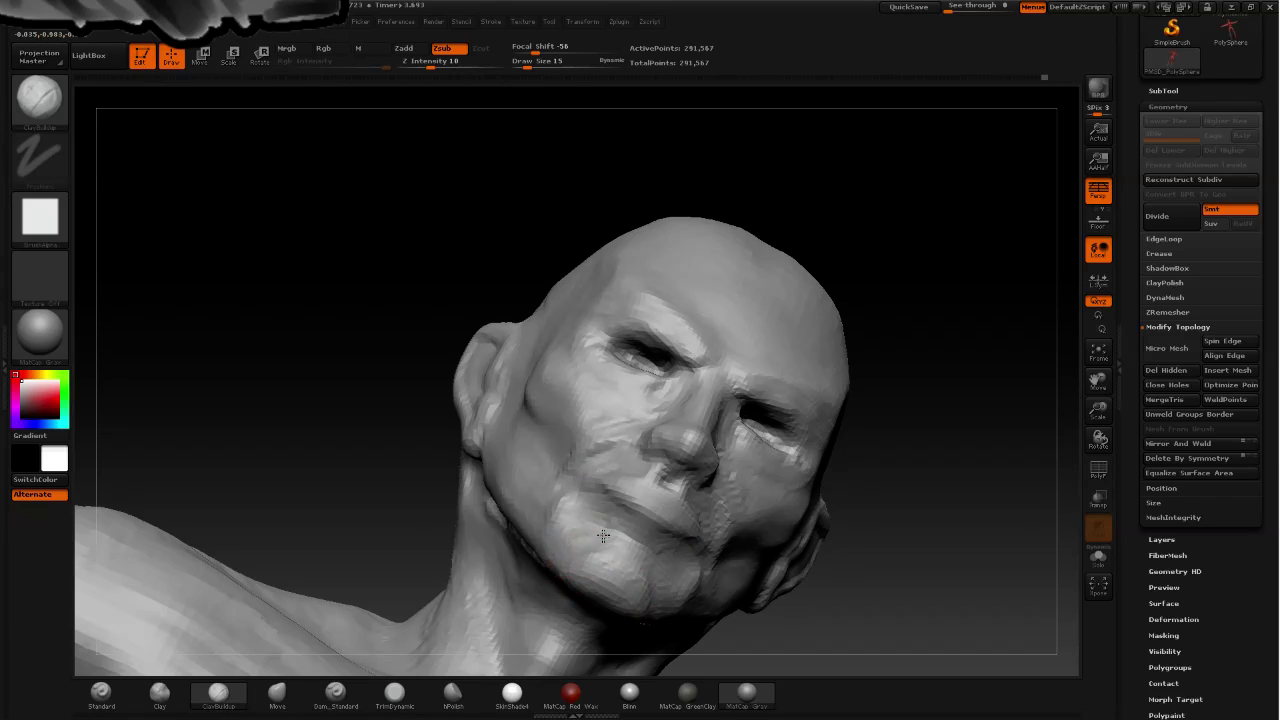
pyautogui.moveTo(354, 351)
pyautogui.mouseDown()
pyautogui.moveTo(337, 368)
pyautogui.moveTo(394, 346)
pyautogui.moveTo(443, 374)
pyautogui.moveTo(429, 346)
pyautogui.moveTo(445, 355)
pyautogui.mouseUp()
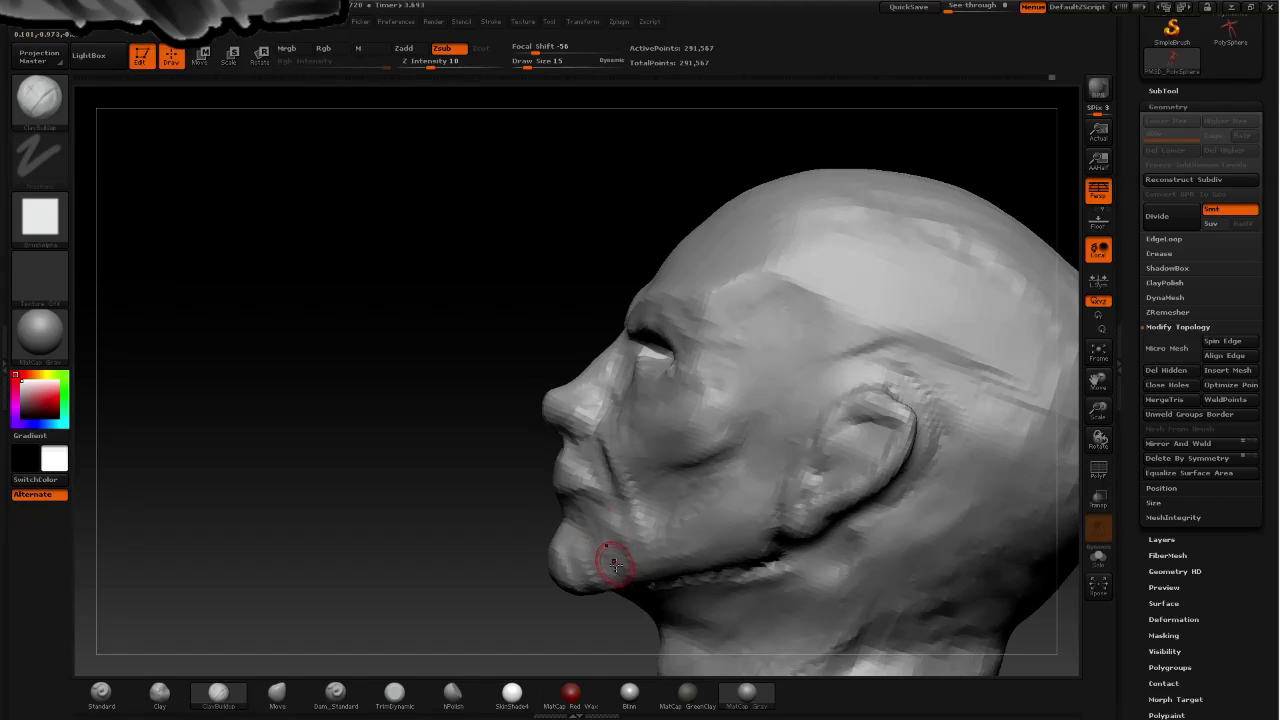
# - Add clay detail over the temple and brow beside the ear, smoothing the rough temple
pyautogui.moveTo(459, 441); pyautogui.dragTo(514, 434)
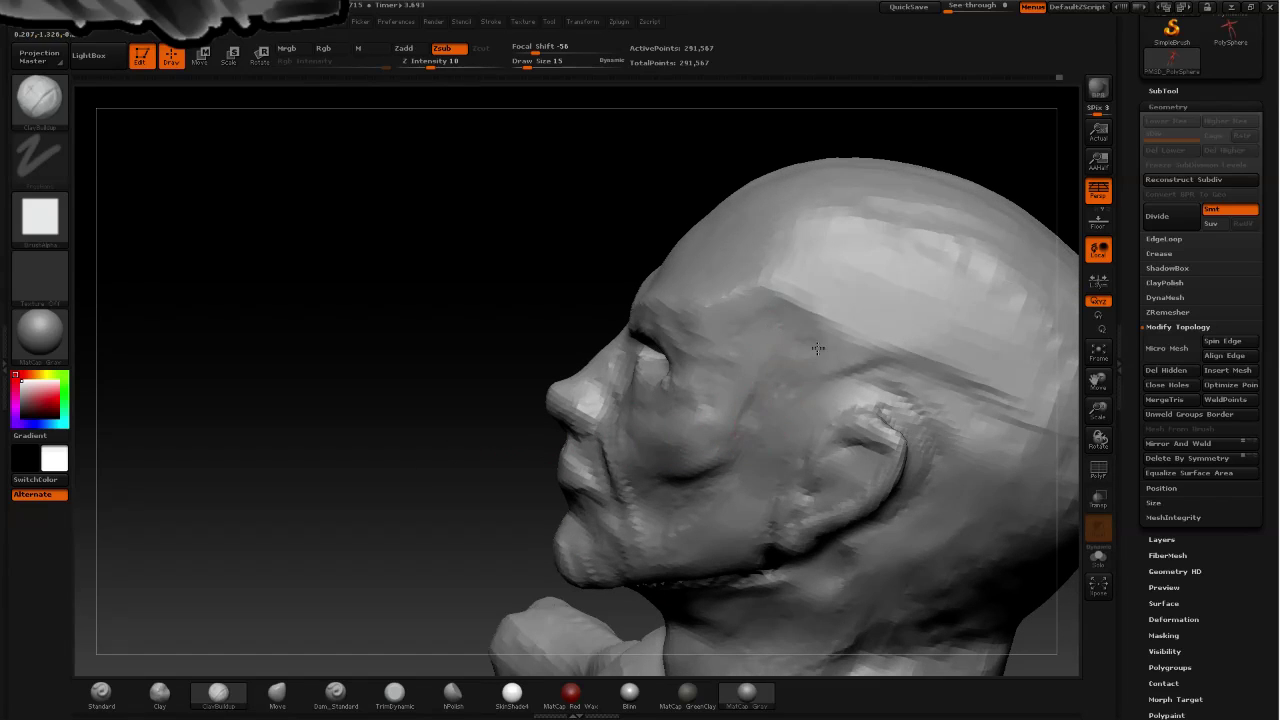
pyautogui.moveTo(853, 361)
pyautogui.mouseDown()
pyautogui.moveTo(831, 372)
pyautogui.moveTo(850, 355)
pyautogui.moveTo(851, 408)
pyautogui.mouseUp()
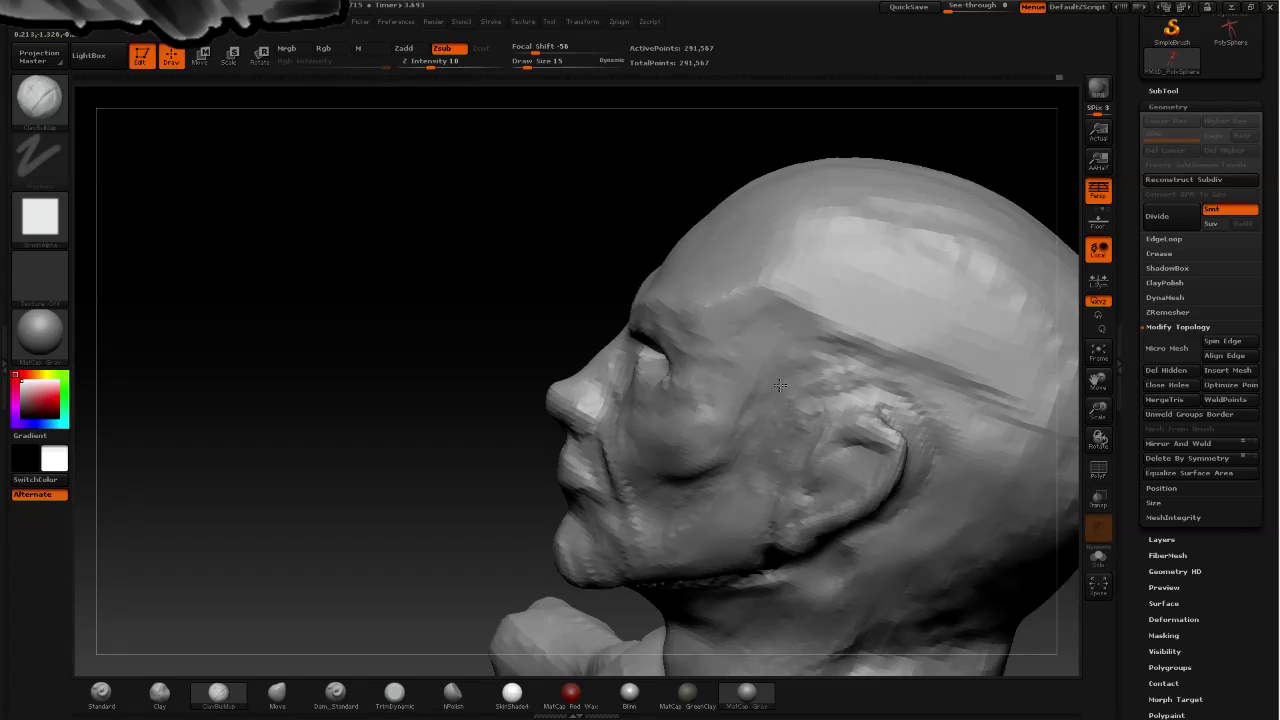
pyautogui.moveTo(790, 370)
pyautogui.keyDown('shift'); pyautogui.mouseDown()
pyautogui.moveTo(814, 337)
pyautogui.moveTo(860, 340)
pyautogui.moveTo(805, 313)
pyautogui.moveTo(991, 394)
pyautogui.moveTo(883, 342)
pyautogui.moveTo(752, 304)
pyautogui.mouseUp(); pyautogui.keyUp('shift')
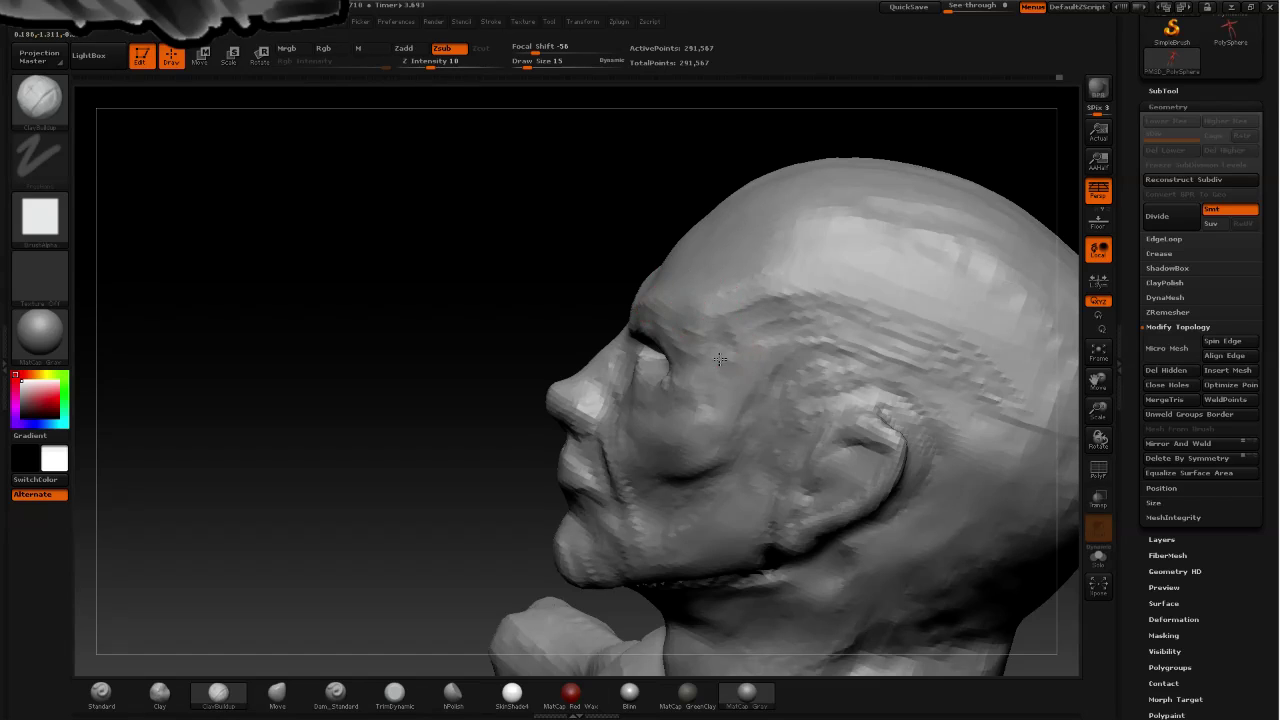
pyautogui.moveTo(731, 397)
pyautogui.mouseDown()
pyautogui.moveTo(743, 366)
pyautogui.moveTo(763, 400)
pyautogui.moveTo(786, 392)
pyautogui.mouseUp()
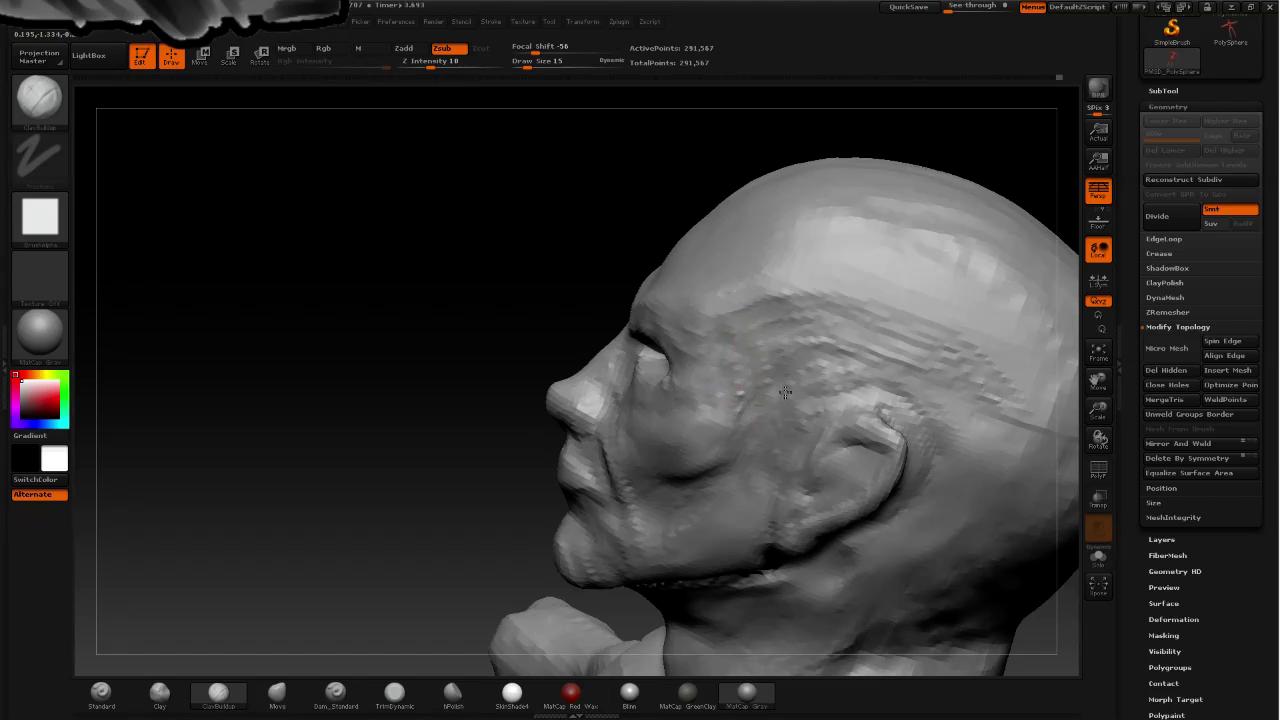